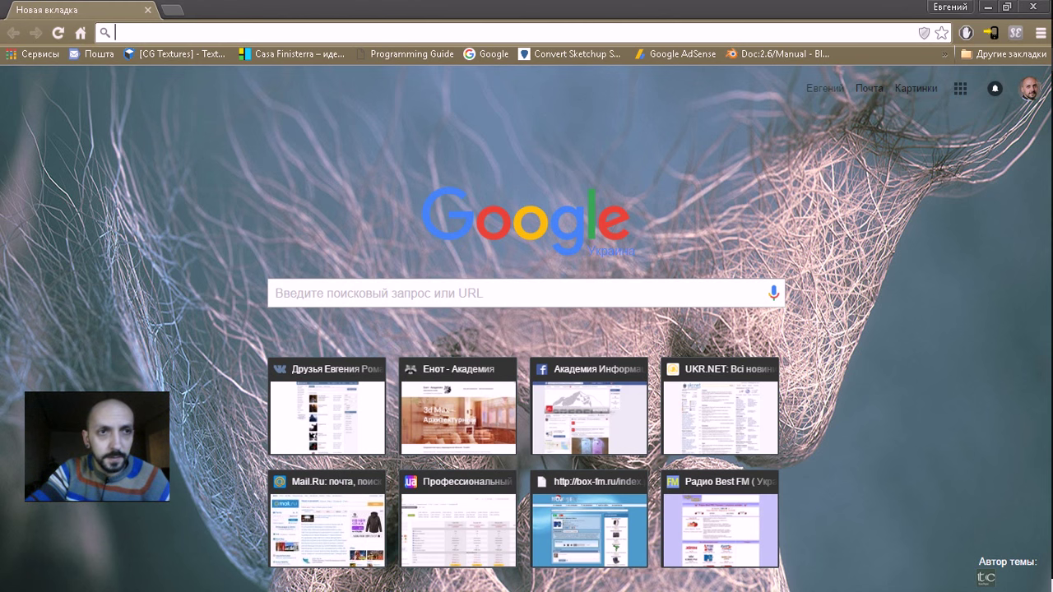
# Search Google for 'Make human' from Chrome's address bar
pyautogui.write('м')
pyautogui.press('BackSpace')
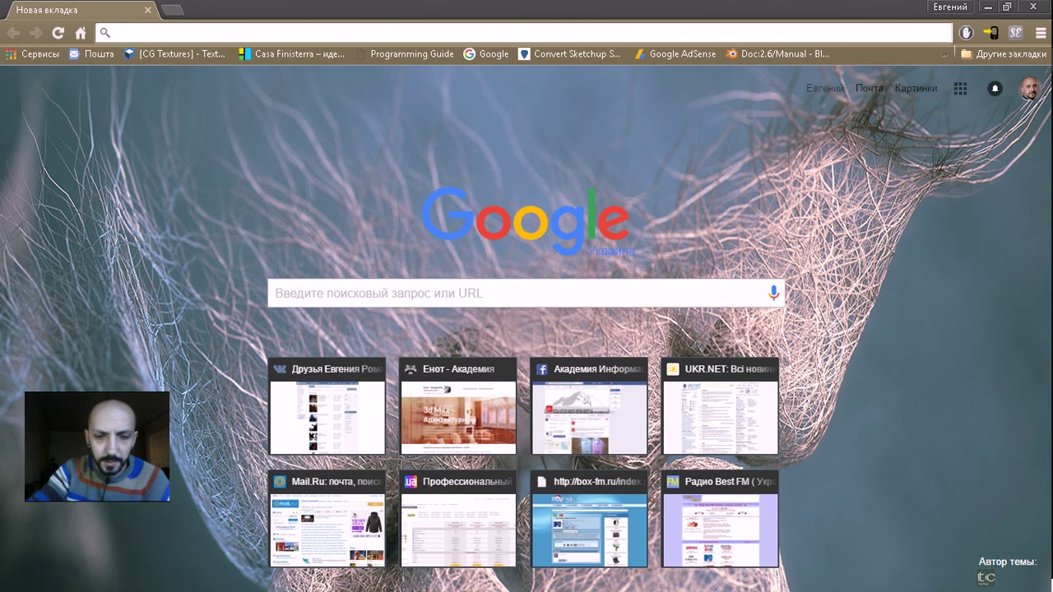
pyautogui.write('Make')
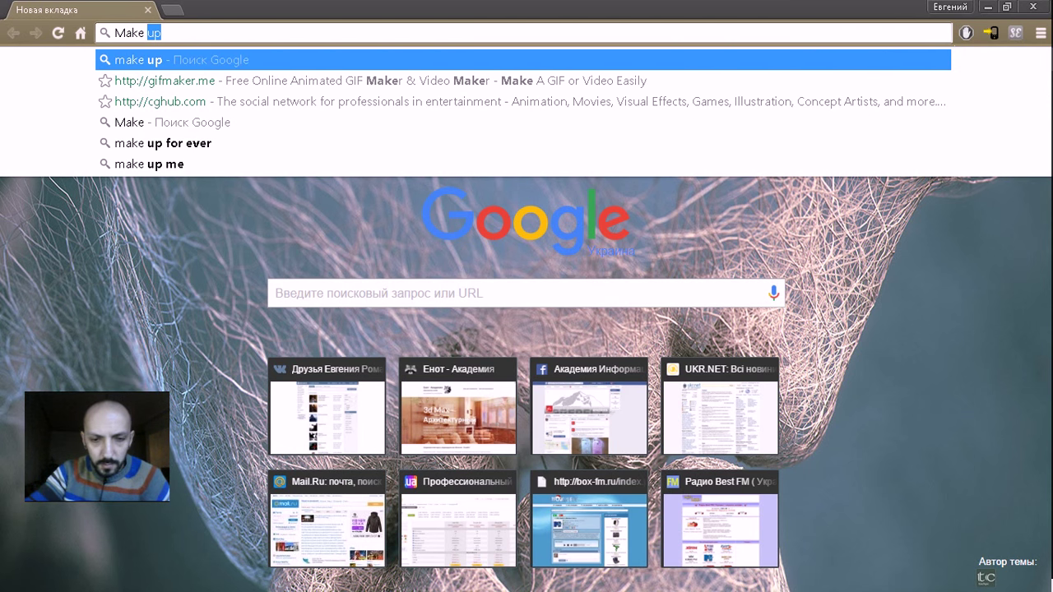
pyautogui.write(' hu')
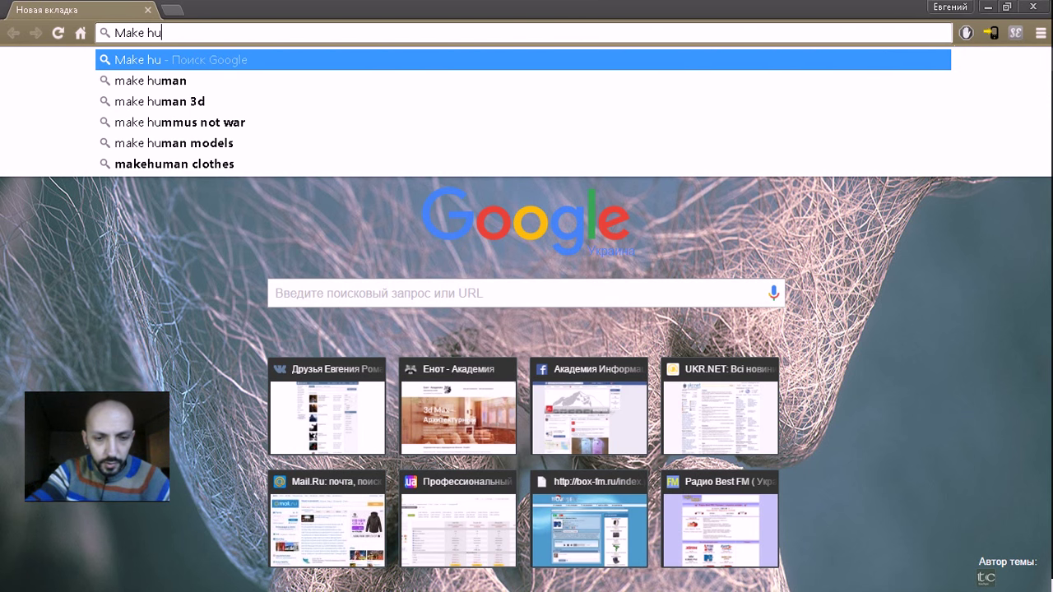
pyautogui.write('man')
pyautogui.press('Escape')
pyautogui.press('Return')
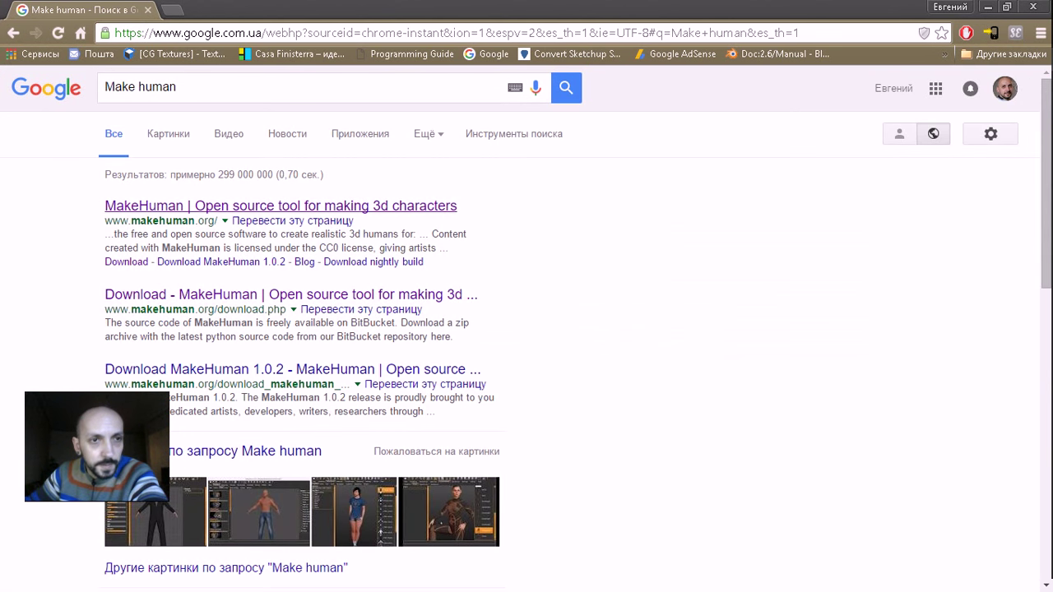
# Open the MakeHuman homepage from the results and browse through it
pyautogui.click(151, 206)
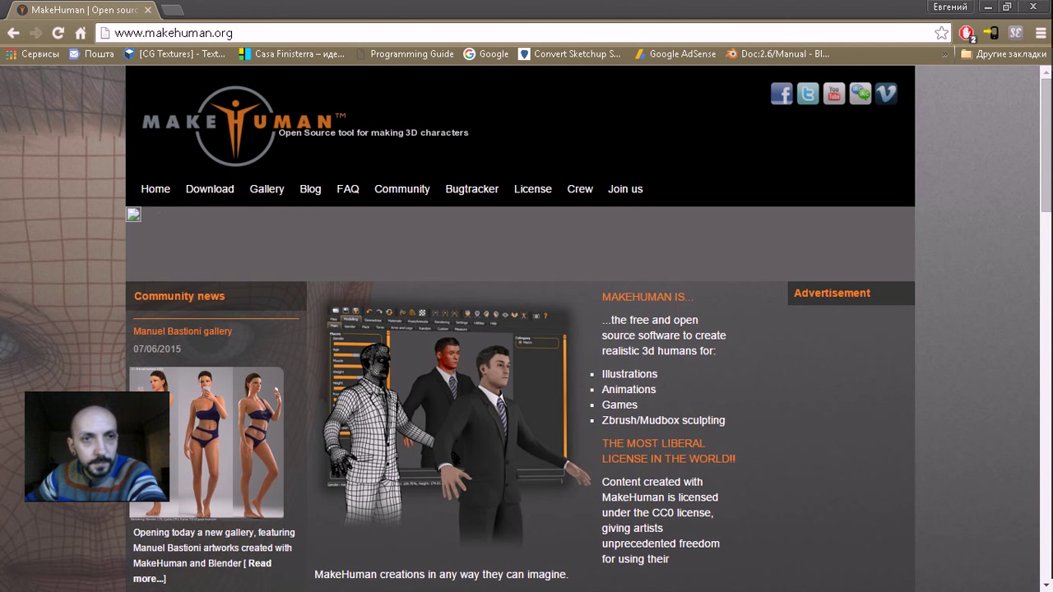
pyautogui.scroll(-1, 526, 329)
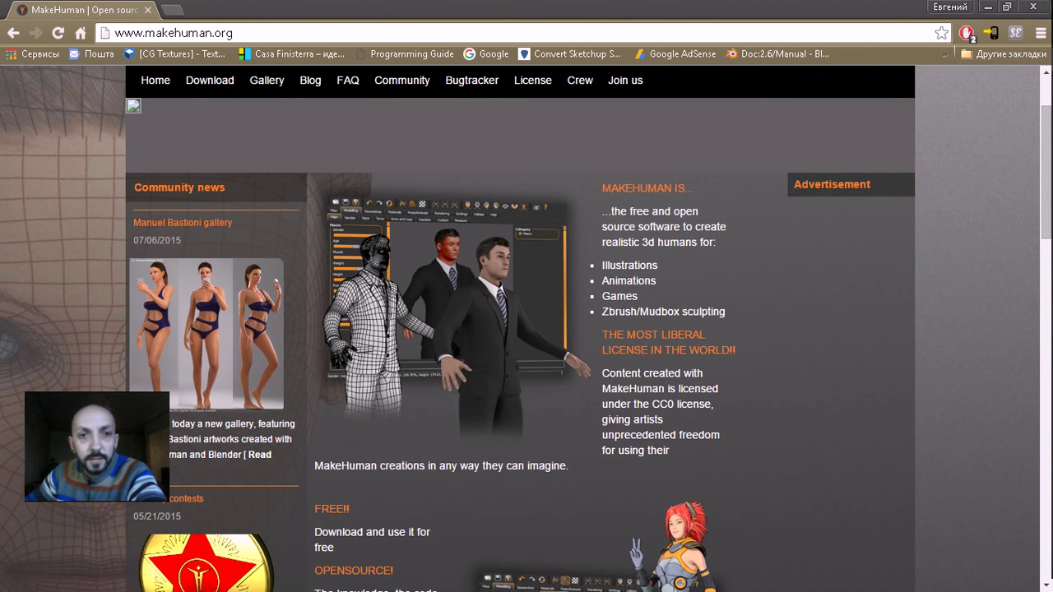
pyautogui.scroll(-4, 526, 329)
pyautogui.scroll(-1, 526, 329)
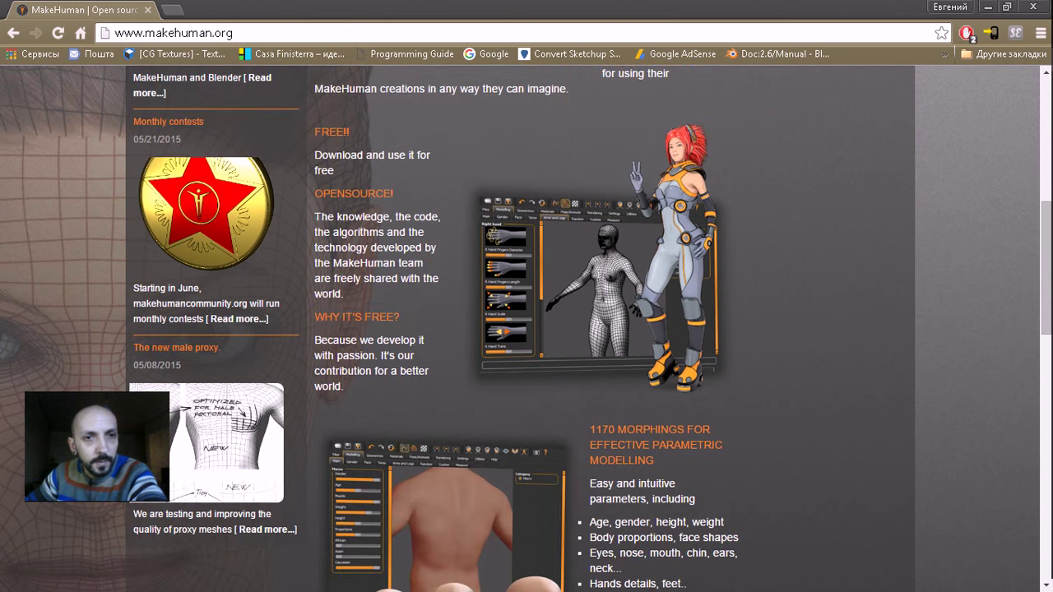
pyautogui.scroll(-2, 526, 329)
pyautogui.scroll(2, 526, 329)
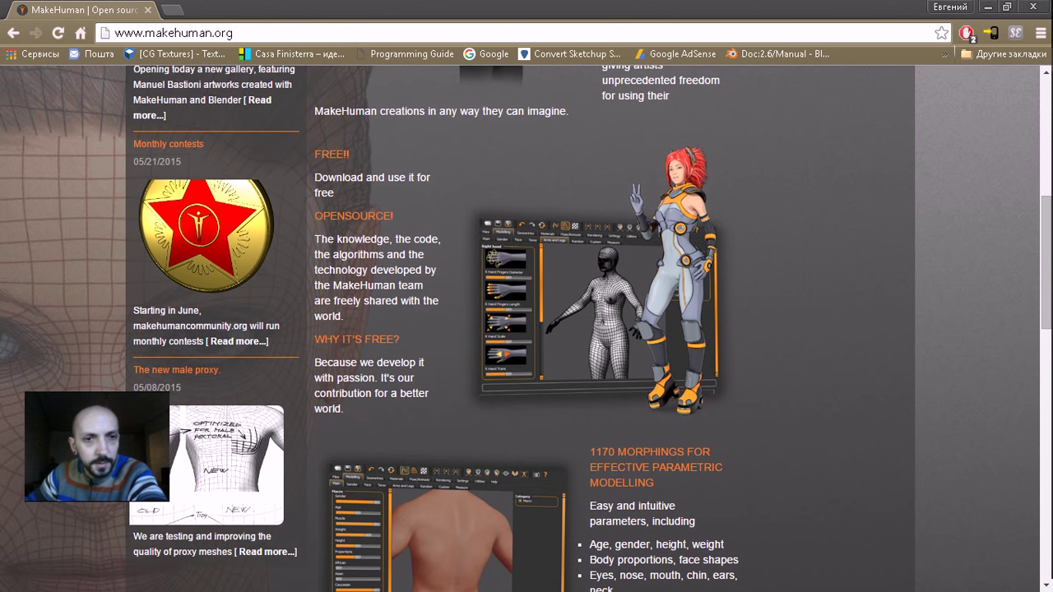
pyautogui.scroll(4, 526, 329)
pyautogui.scroll(1, 526, 329)
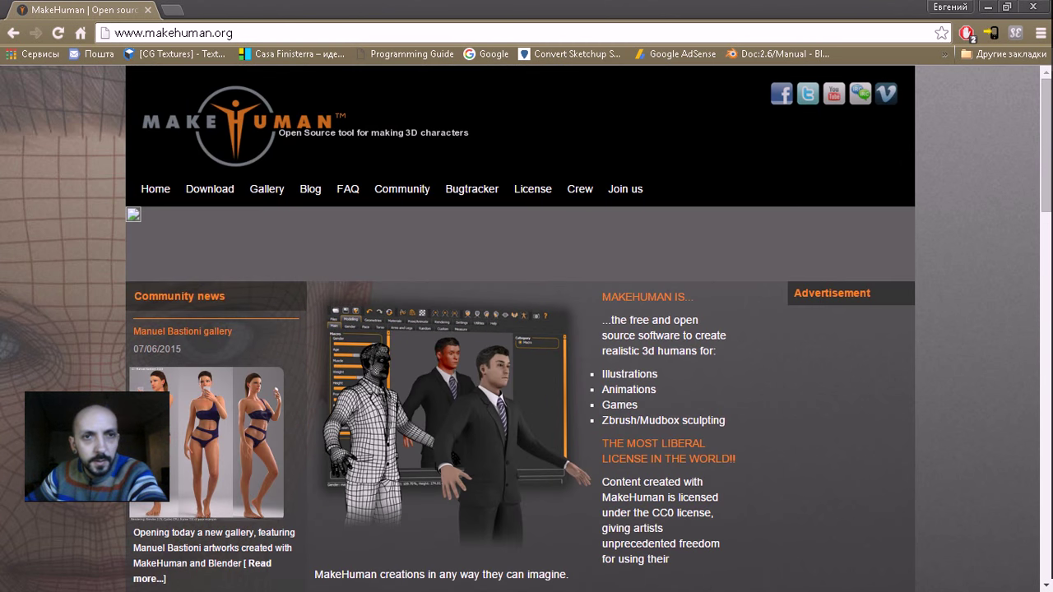
# On the MakeHuman download page, start the BlenderTools download, then cancel saving blendertools-1.0.2-all.zip
pyautogui.click(210, 189)
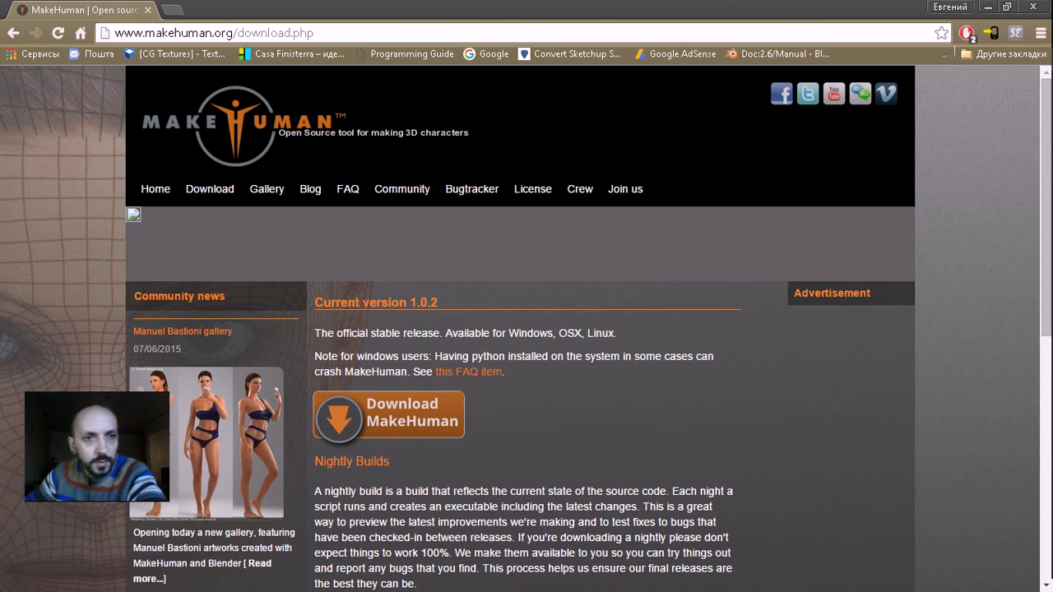
pyautogui.scroll(-1, 209, 188)
pyautogui.scroll(-2, 526, 329)
pyautogui.scroll(-2, 527, 329)
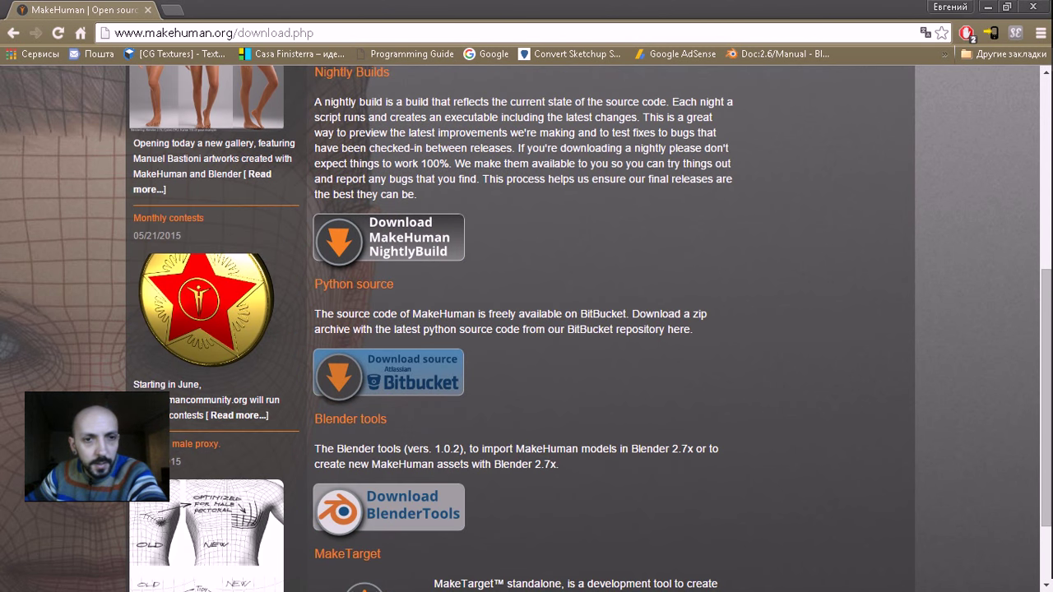
pyautogui.scroll(-1, 526, 329)
pyautogui.scroll(1, 527, 329)
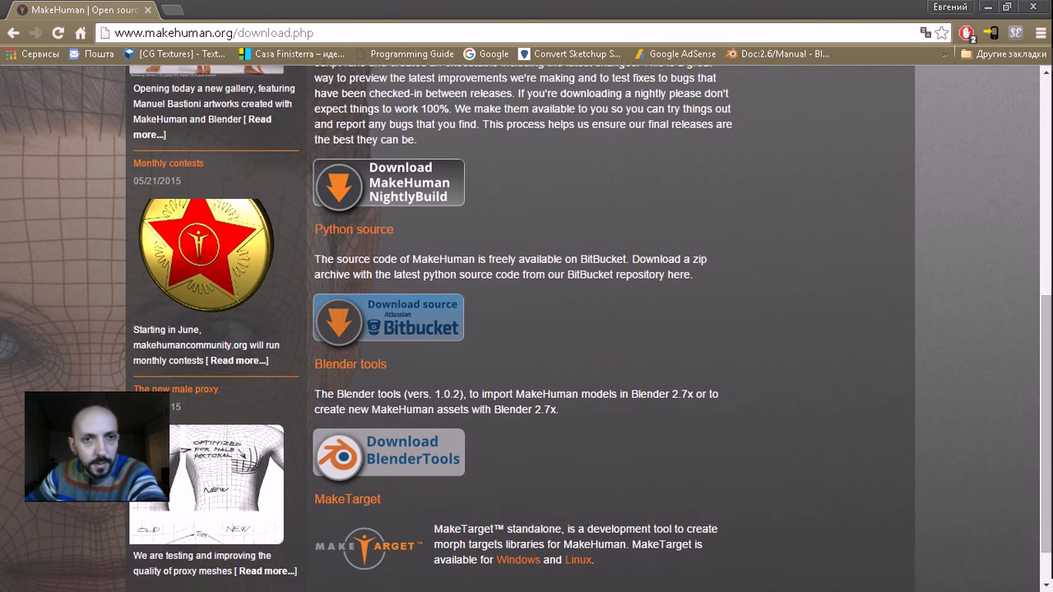
pyautogui.scroll(-1, 526, 329)
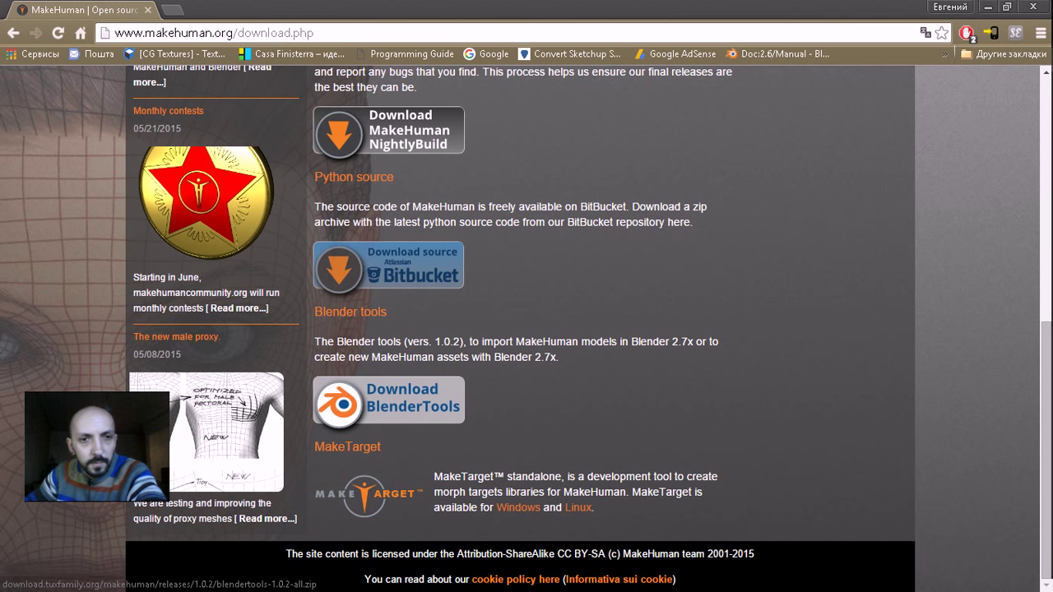
pyautogui.click(388, 401)
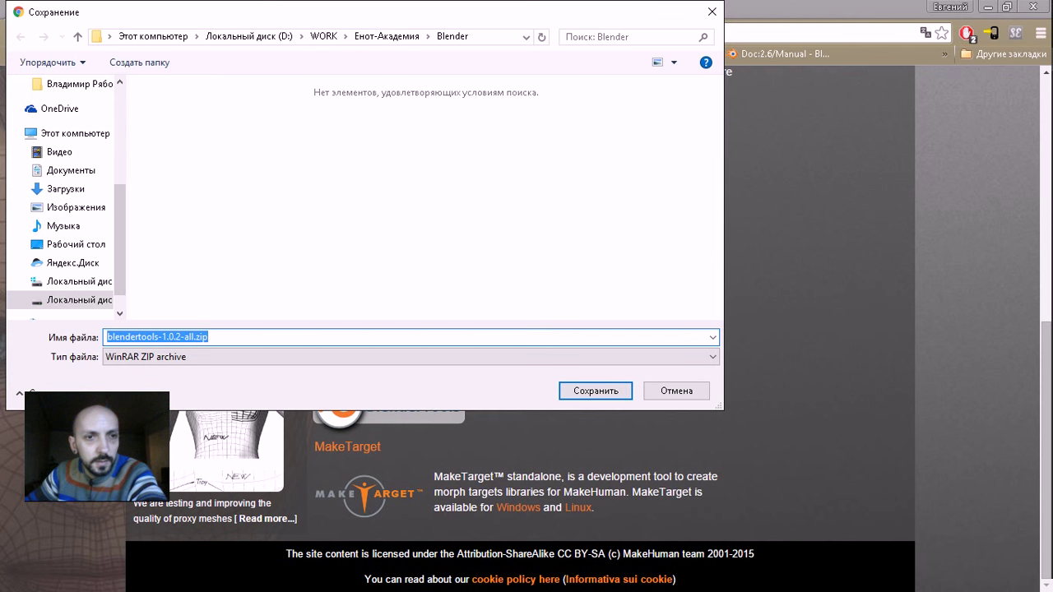
pyautogui.click(676, 391)
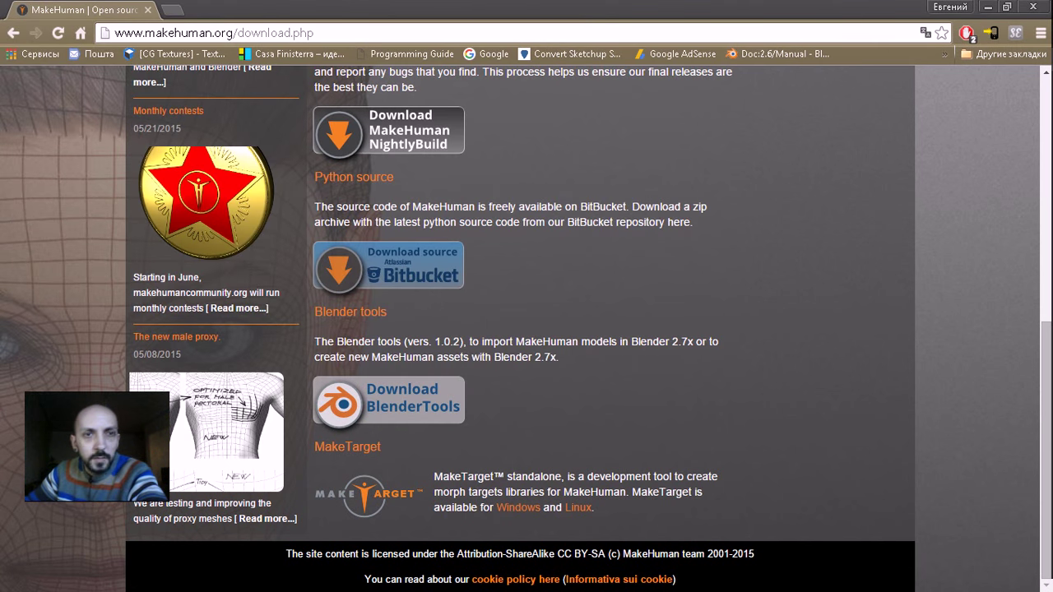
# Back in Blender, recover the last session and show the M tab's UDK Export panels
pyautogui.click(148, 9)
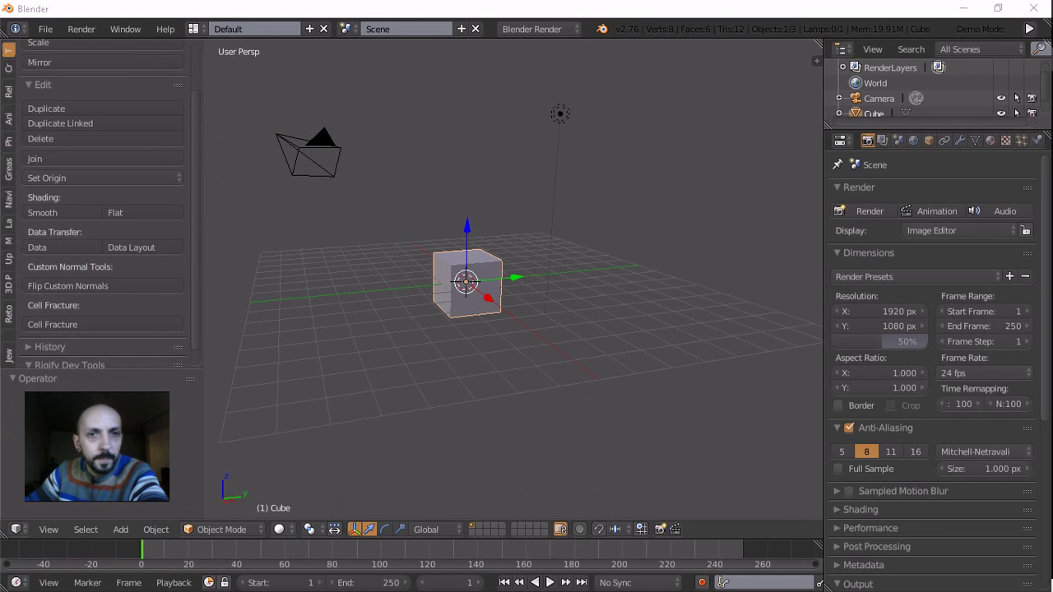
pyautogui.scroll(-5, 445, 280)
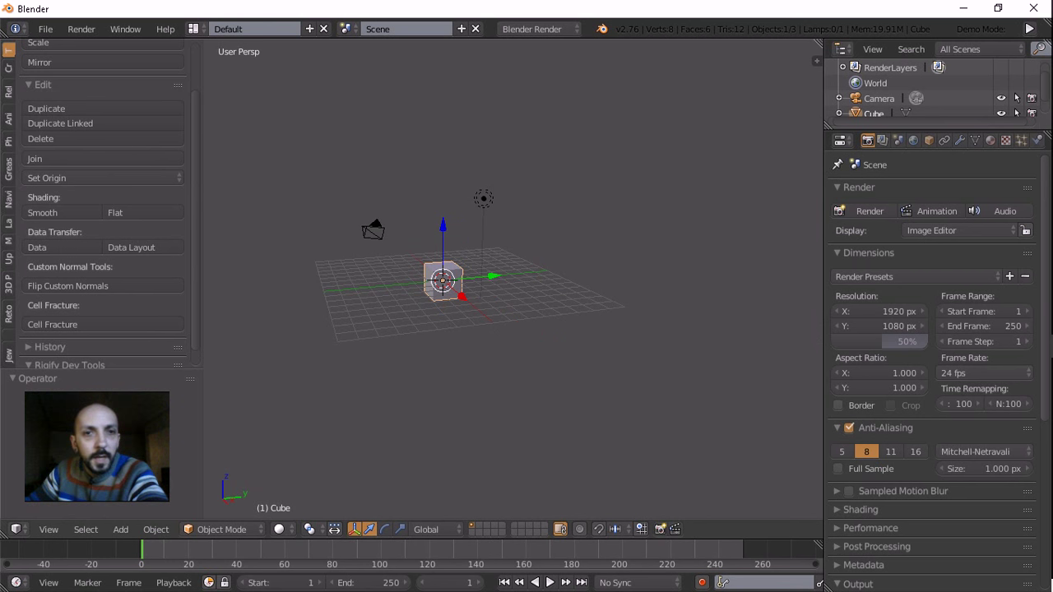
pyautogui.scroll(3, 512, 283)
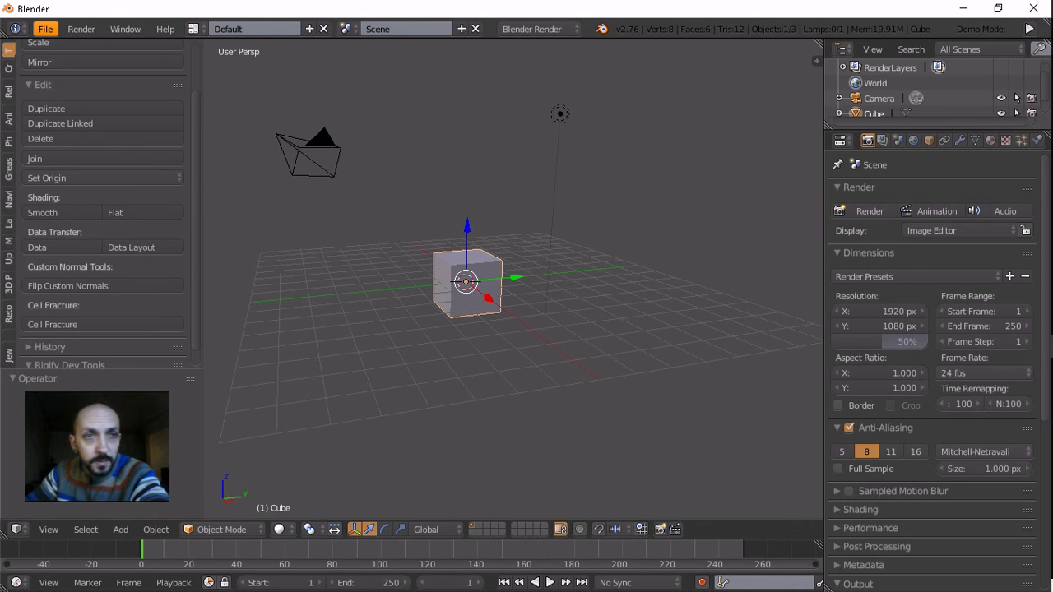
pyautogui.click(45, 29)
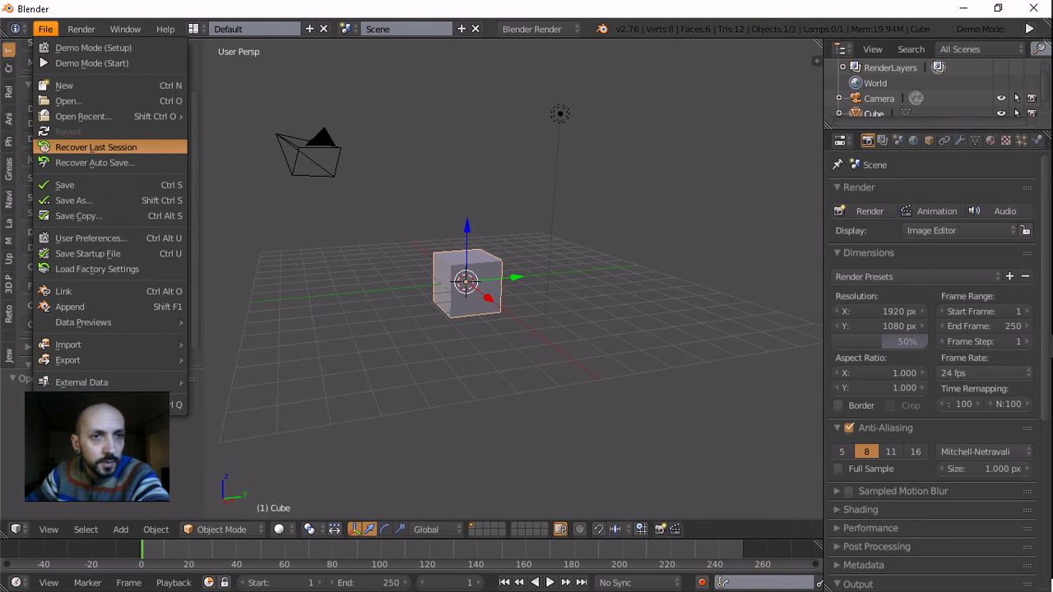
pyautogui.click(95, 146)
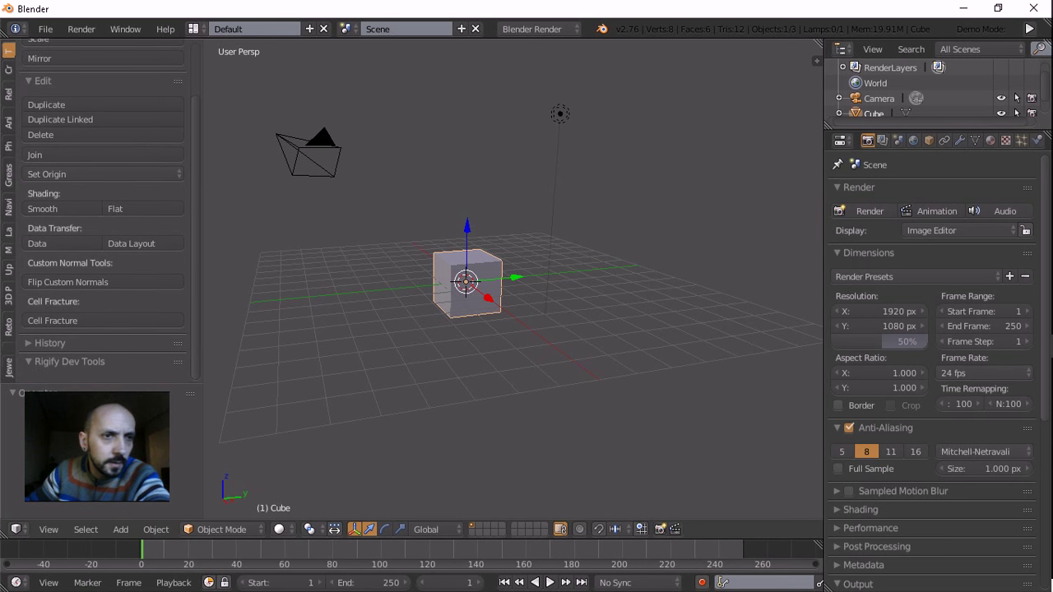
pyautogui.click(8, 249)
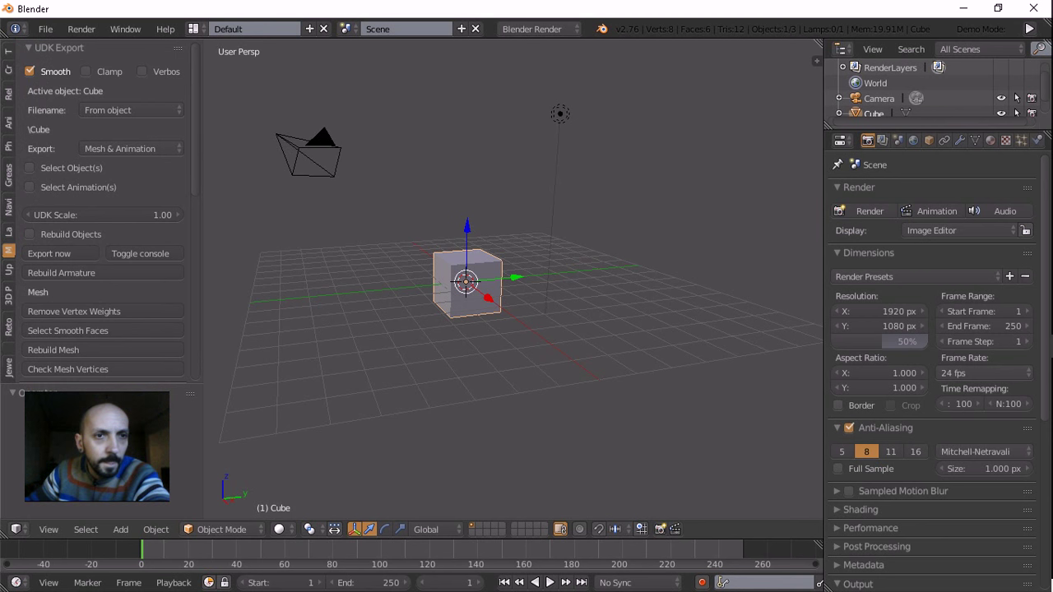
# Look over the ID Keys Manager panels, then return to the UDK Export add-on tab
pyautogui.scroll(-2, 103, 218)
pyautogui.scroll(-3, 103, 218)
pyautogui.scroll(-8, 102, 218)
pyautogui.scroll(-2, 103, 218)
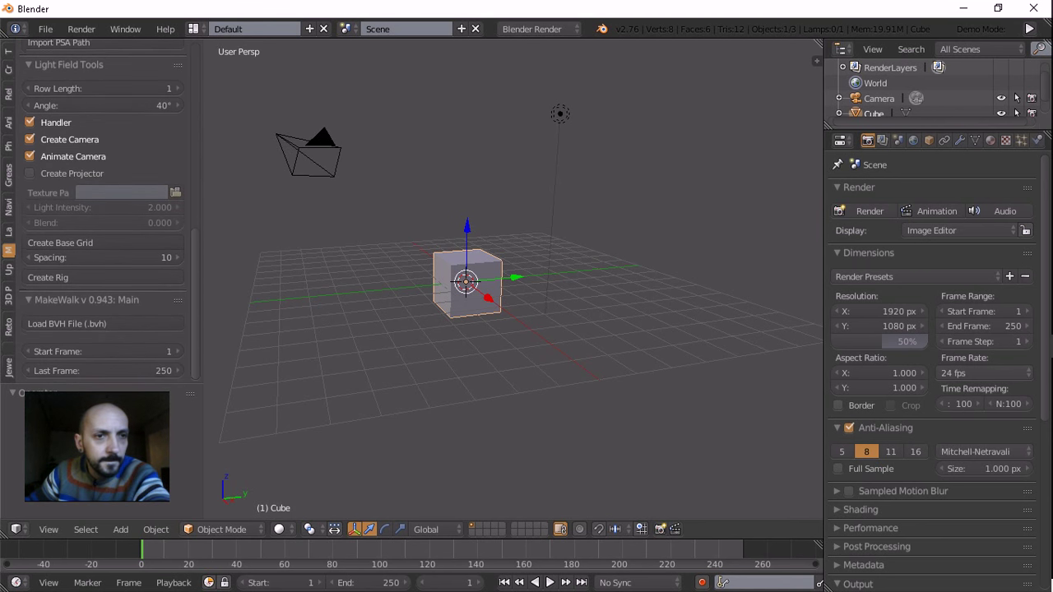
pyautogui.scroll(1, 103, 218)
pyautogui.scroll(3, 103, 218)
pyautogui.scroll(1, 103, 218)
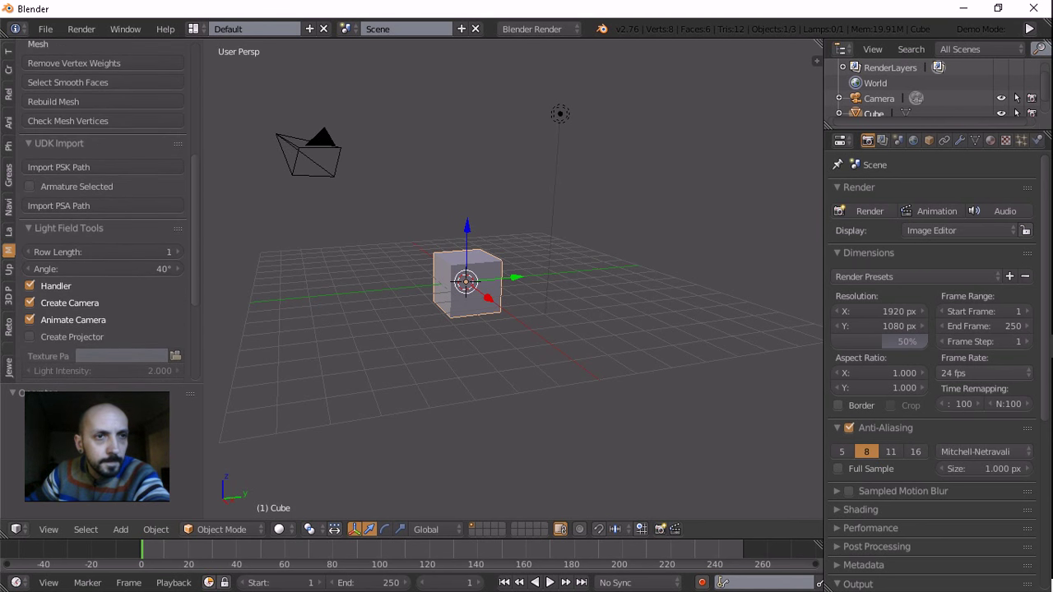
pyautogui.click(9, 347)
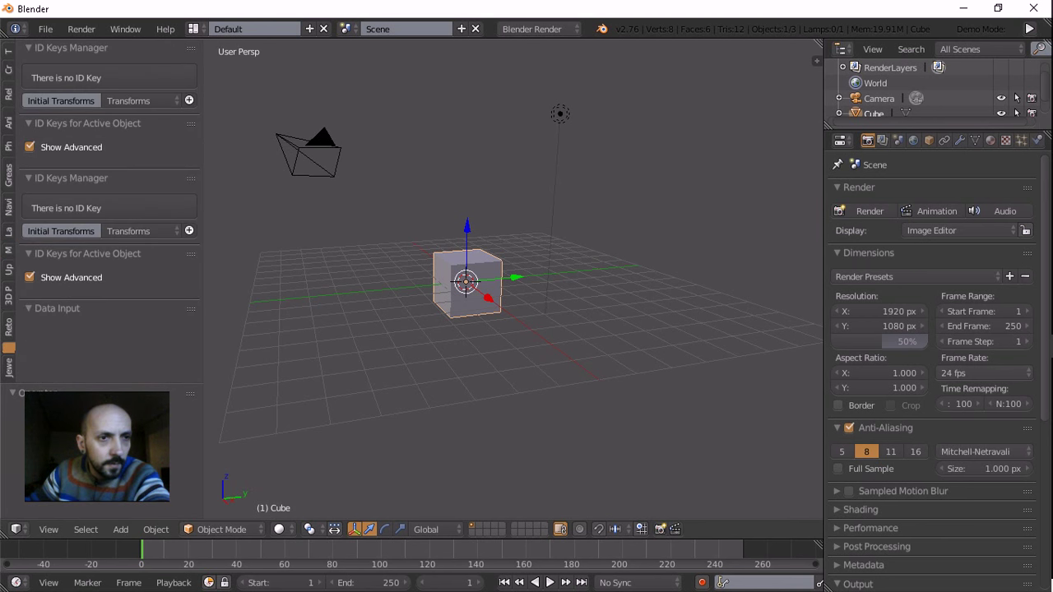
pyautogui.click(9, 249)
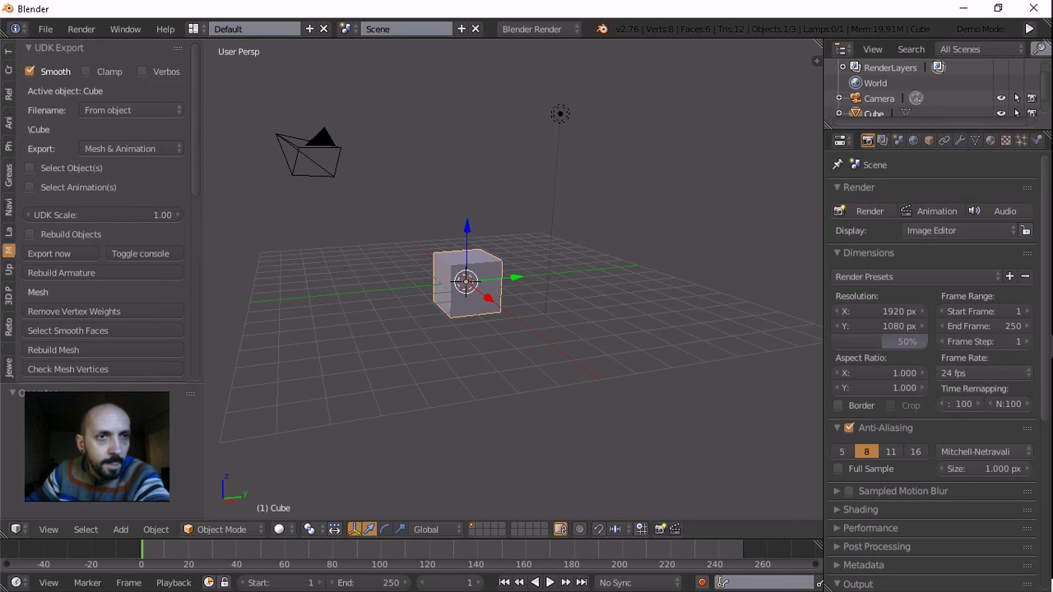
# Collapse UDK Export and Light Field Tools to expose MakeWalk's Load BVH File options, frames 1-250
pyautogui.click(58, 48)
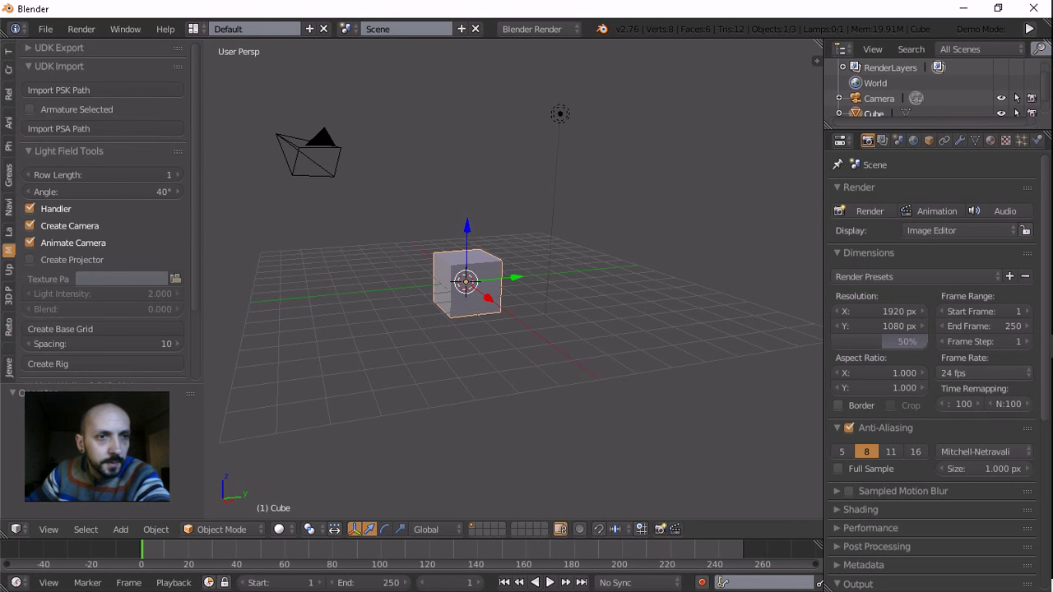
pyautogui.click(69, 150)
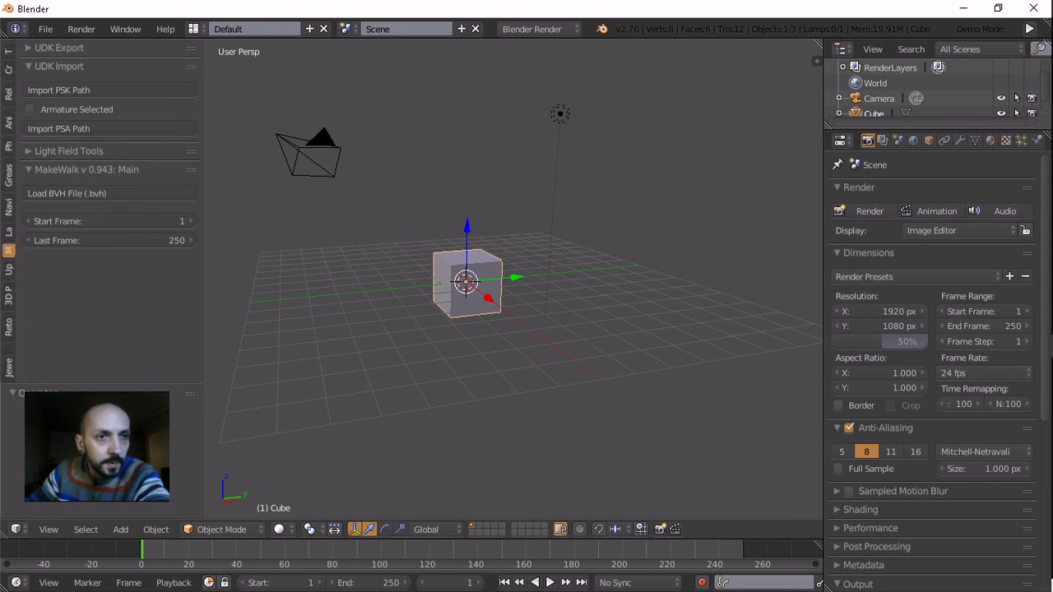
pyautogui.click(86, 170)
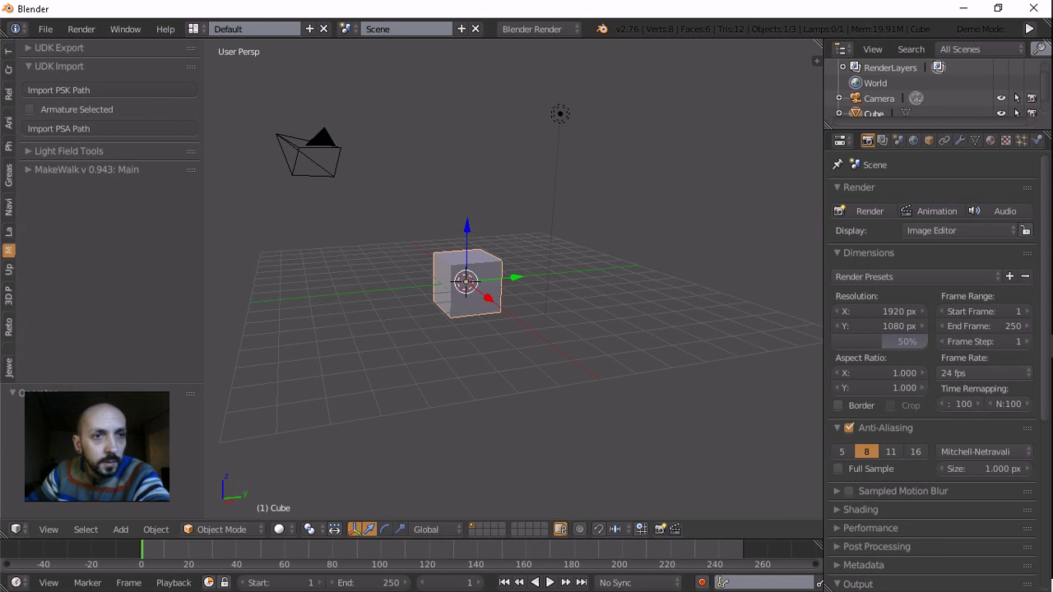
pyautogui.click(86, 169)
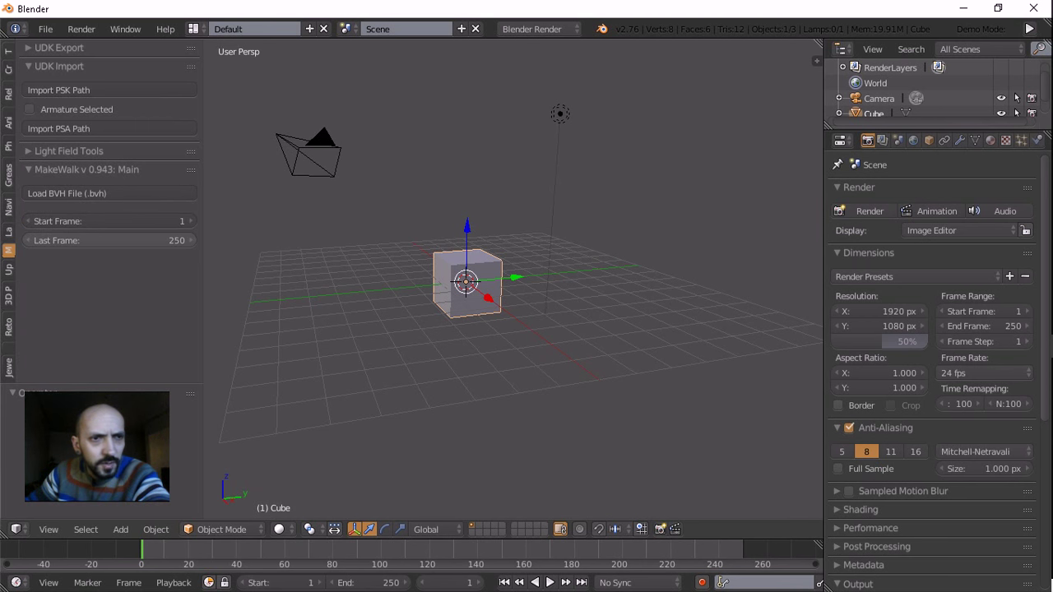
pyautogui.scroll(-3, 519, 279)
pyautogui.scroll(1, 518, 280)
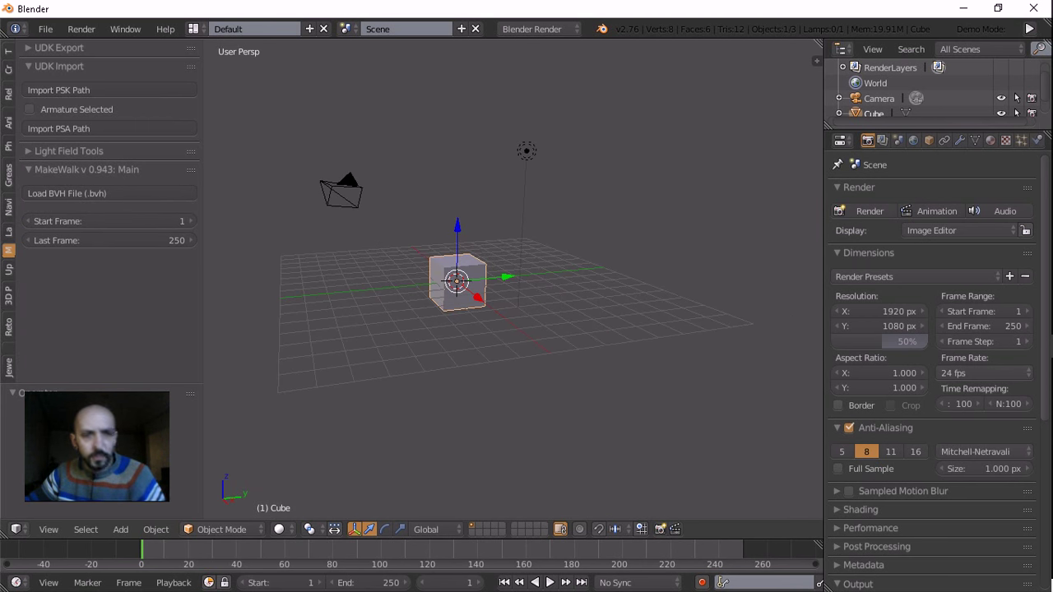
# Delete the default cube and open Cartoon Fox.blend from the recent files
pyautogui.press('x')
pyautogui.press('Return')
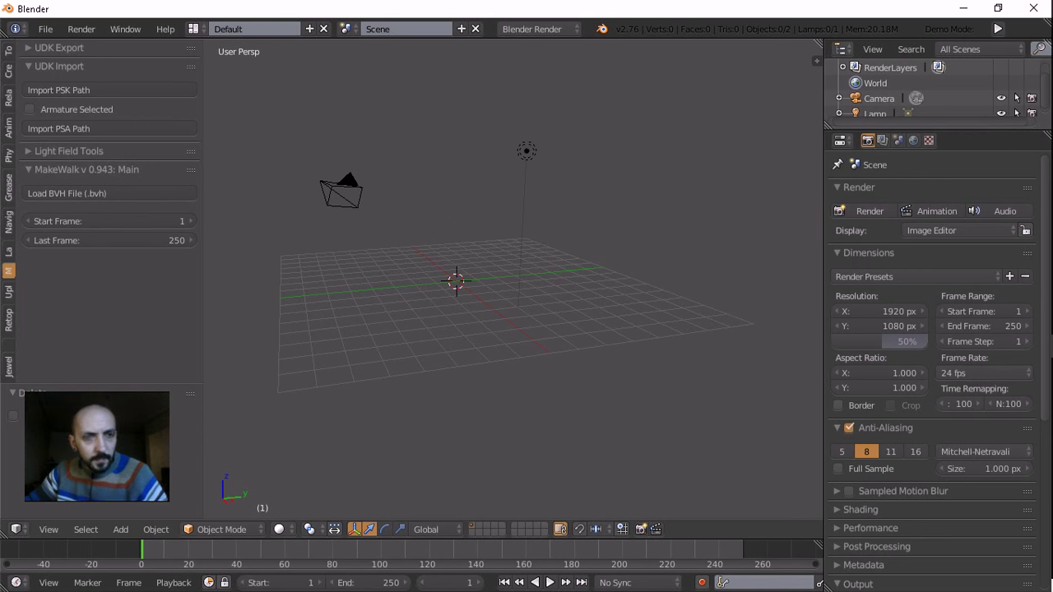
pyautogui.click(45, 28)
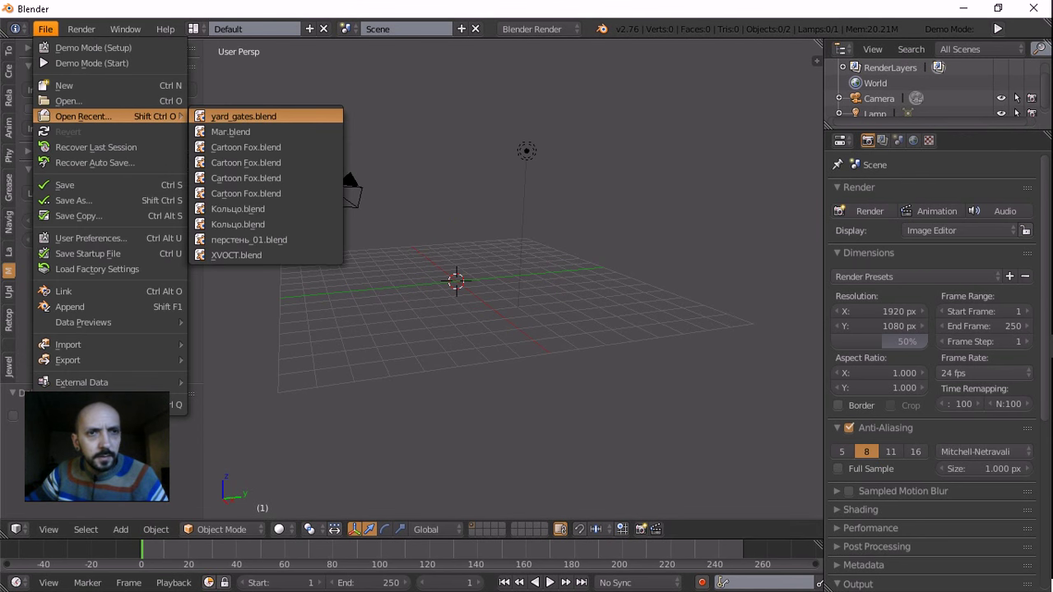
pyautogui.click(246, 147)
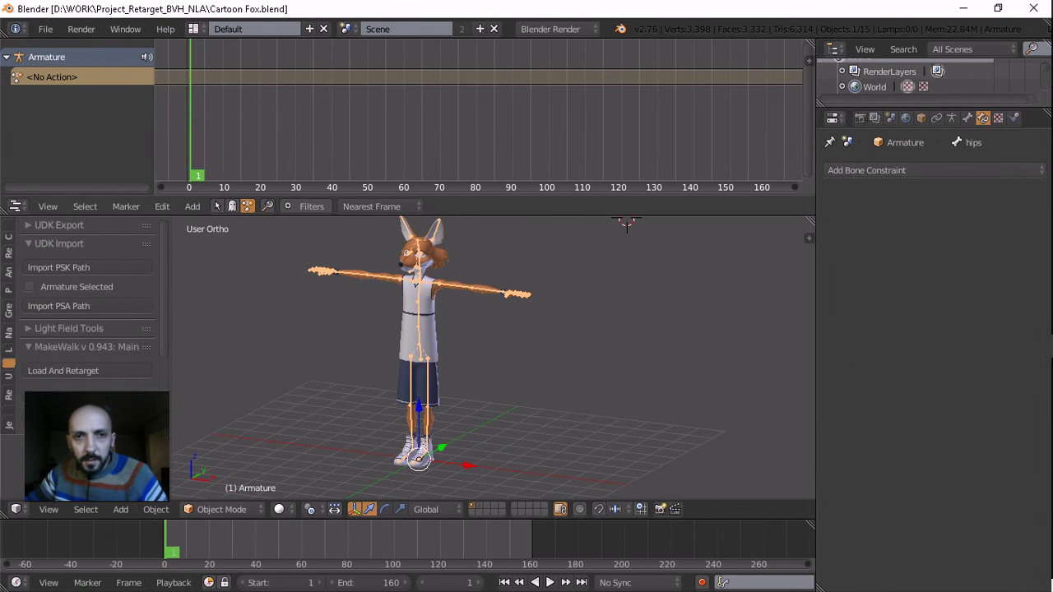
# Enlarge and recentre the 3D viewport on the fox, then deselect everything
pyautogui.moveTo(625, 215); pyautogui.dragTo(625, 154)
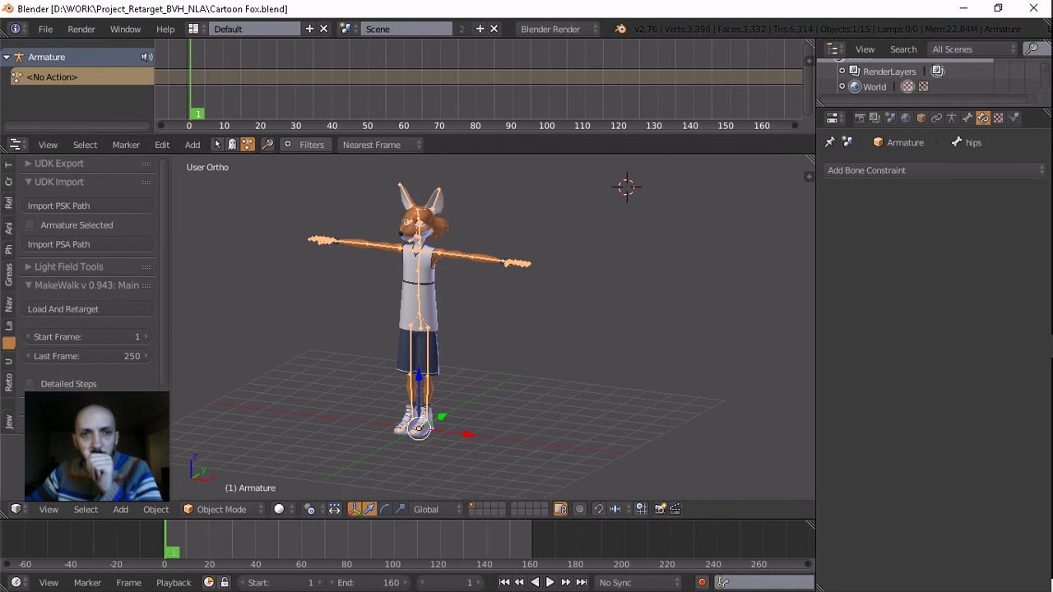
pyautogui.press('ctrl+KP_4')
pyautogui.press('ctrl+KP_4')
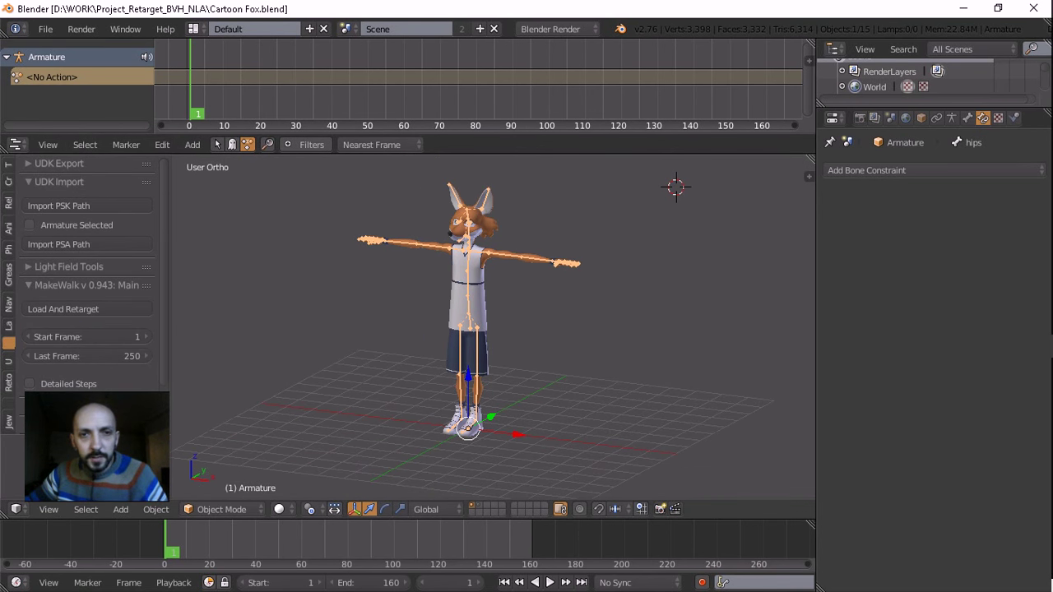
pyautogui.click(560, 158)
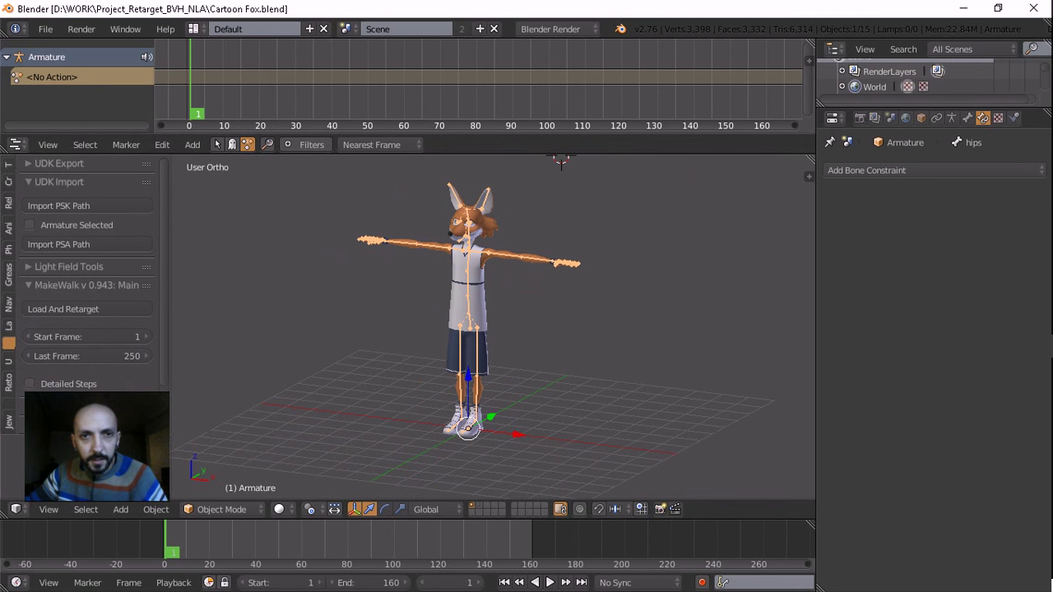
pyautogui.moveTo(494, 135); pyautogui.dragTo(494, 113)
pyautogui.moveTo(494, 329); pyautogui.dragTo(527, 329, button='middle')
pyautogui.press('a')
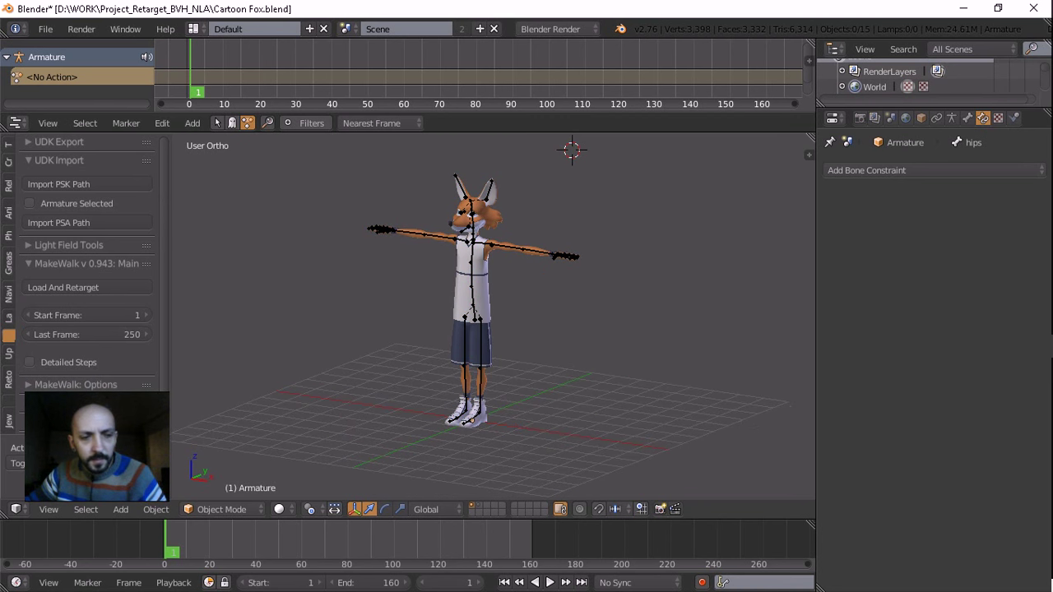
pyautogui.press('ctrl+KP_6')
pyautogui.press('ctrl+KP_6')
pyautogui.press('ctrl+KP_4')
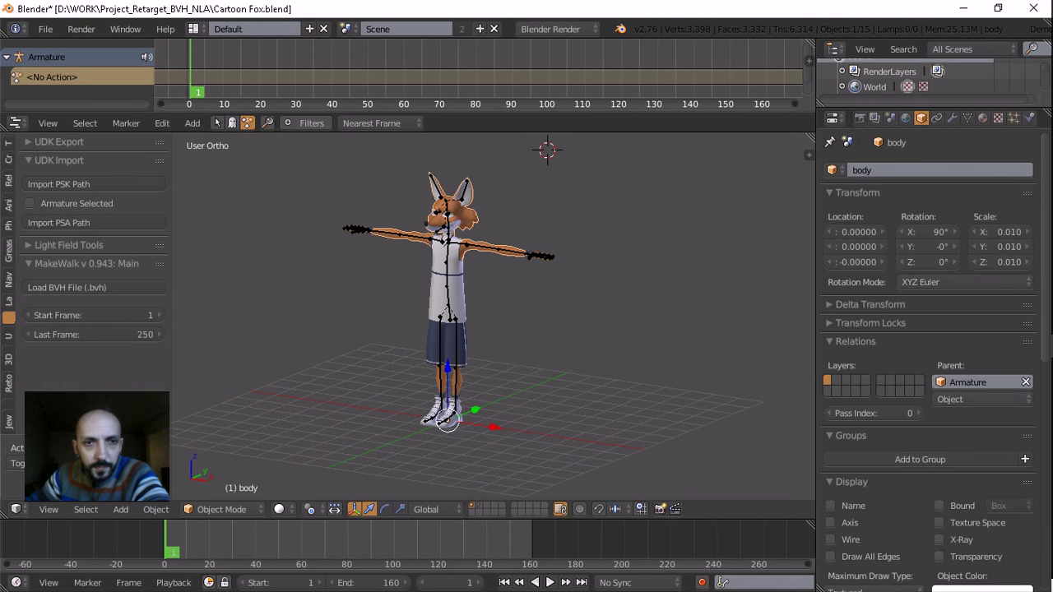
# Select the fox armature and frame it in the 3D view
pyautogui.press('a')
pyautogui.press('KP_Decimal')
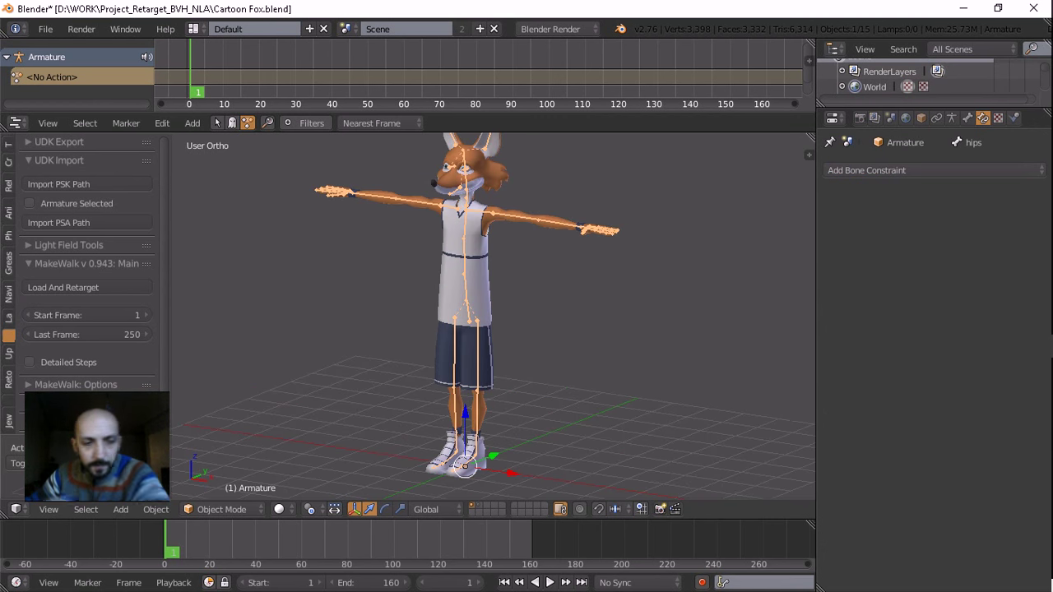
pyautogui.moveTo(608, 165); pyautogui.dragTo(609, 140, button='middle')
pyautogui.scroll(-3, 494, 316)
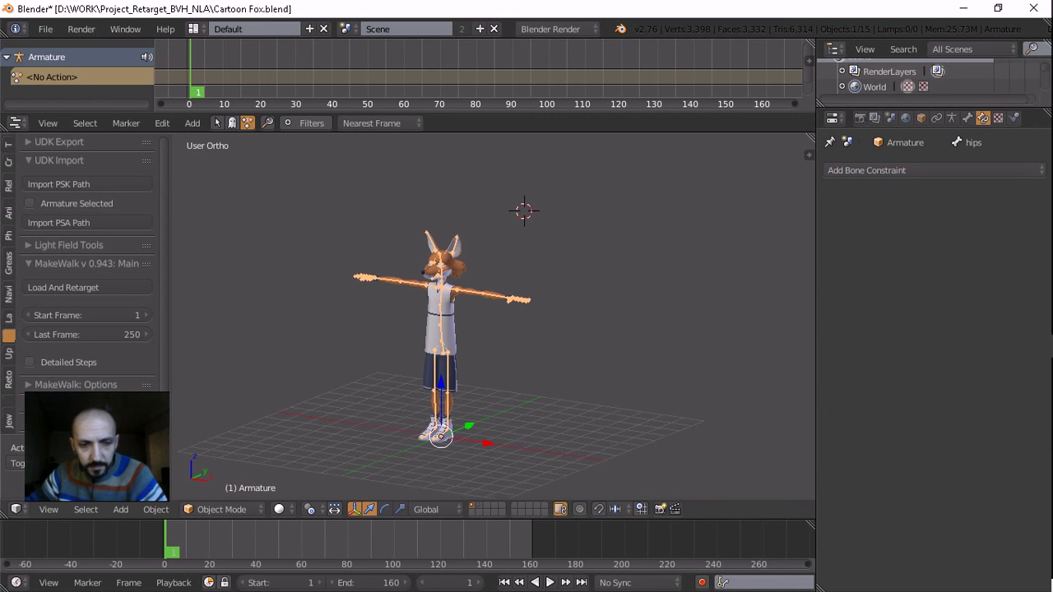
pyautogui.press('g')
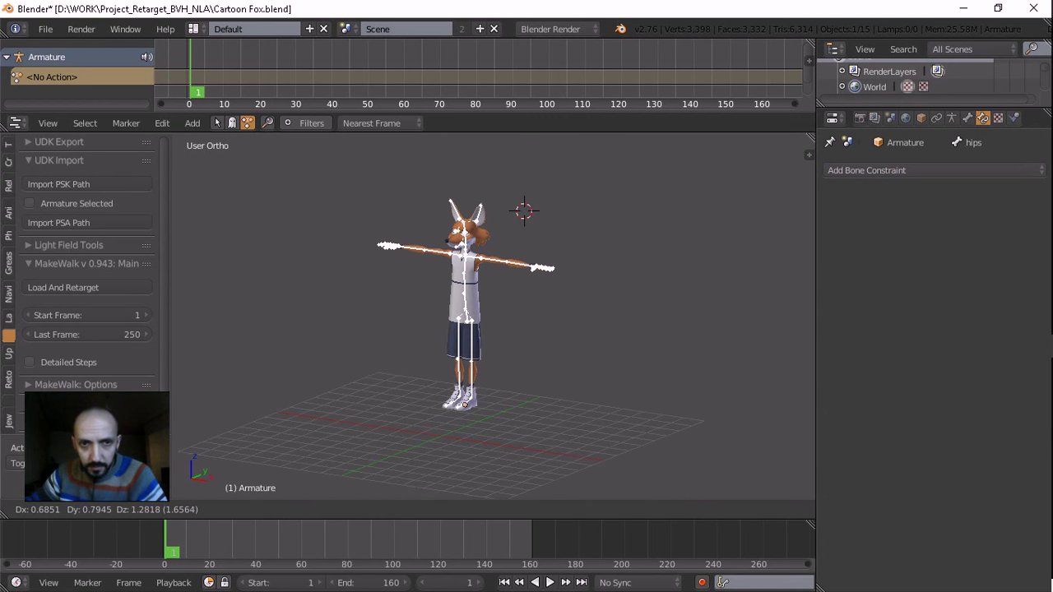
pyautogui.press('Return')
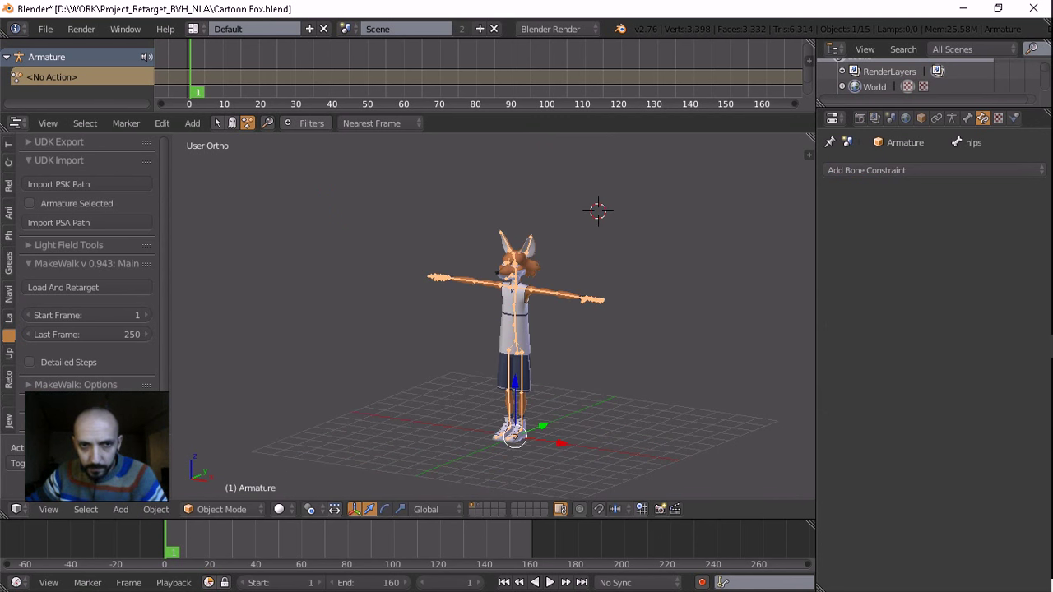
pyautogui.keyDown('shift'); pyautogui.scroll(-2, 444, 329); pyautogui.keyUp('shift')
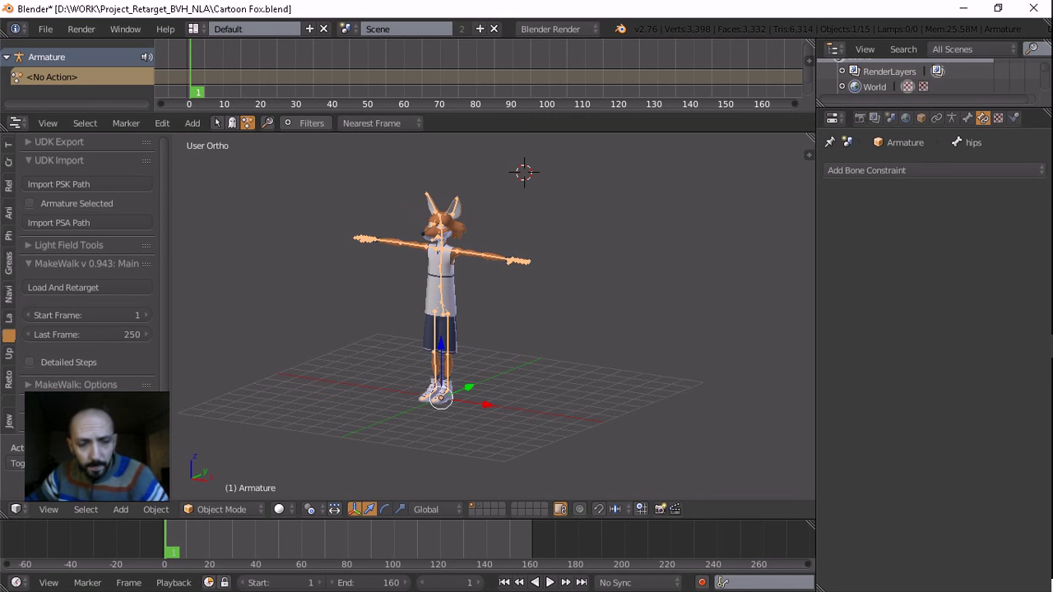
pyautogui.keyDown('shift'); pyautogui.moveTo(445, 329); pyautogui.dragTo(518, 329, button='middle'); pyautogui.keyUp('shift')
# Check the Armature modifier on the t-shirt, shorts, sneaker, legs and body meshes
pyautogui.rightClick(514, 287)
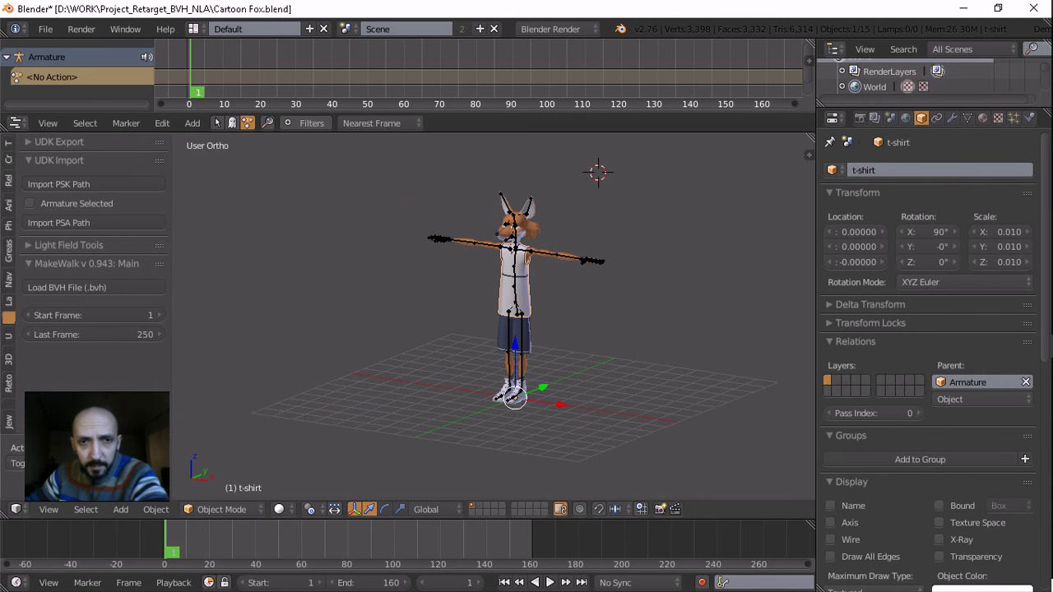
pyautogui.click(951, 118)
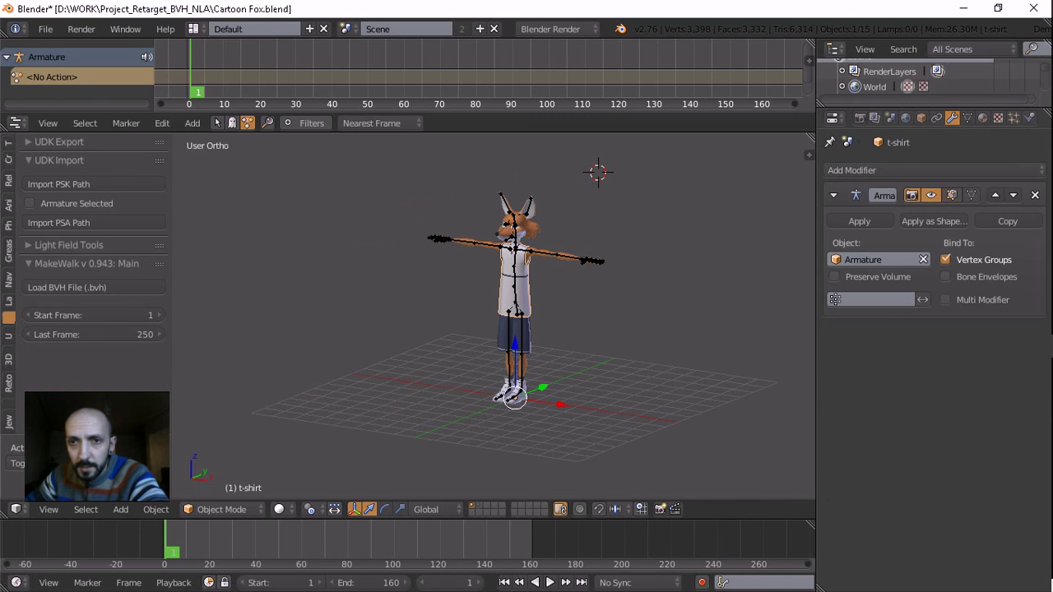
pyautogui.moveTo(816, 218); pyautogui.dragTo(772, 220)
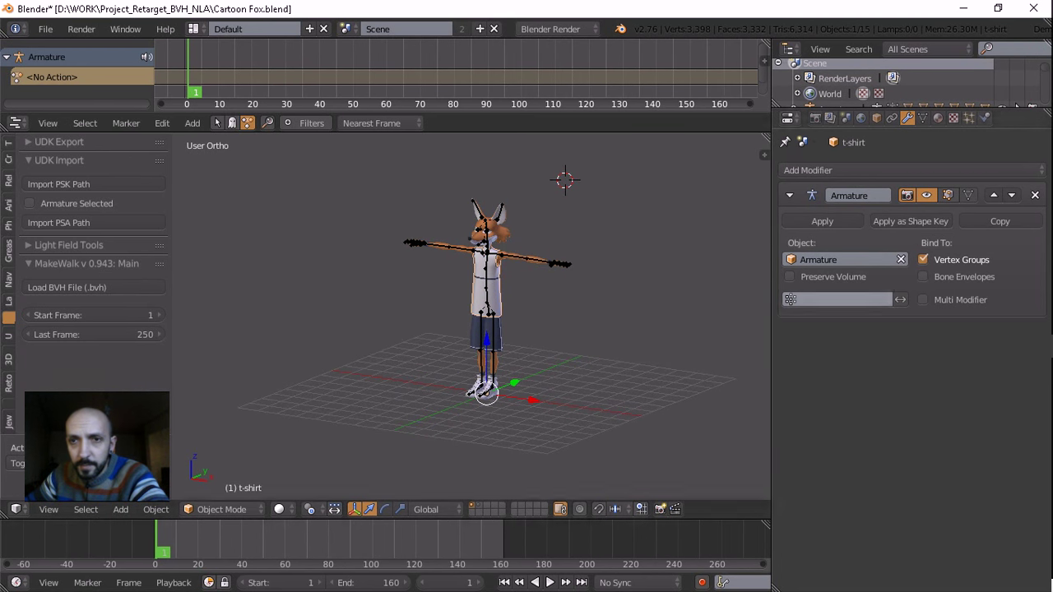
pyautogui.rightClick(486, 333)
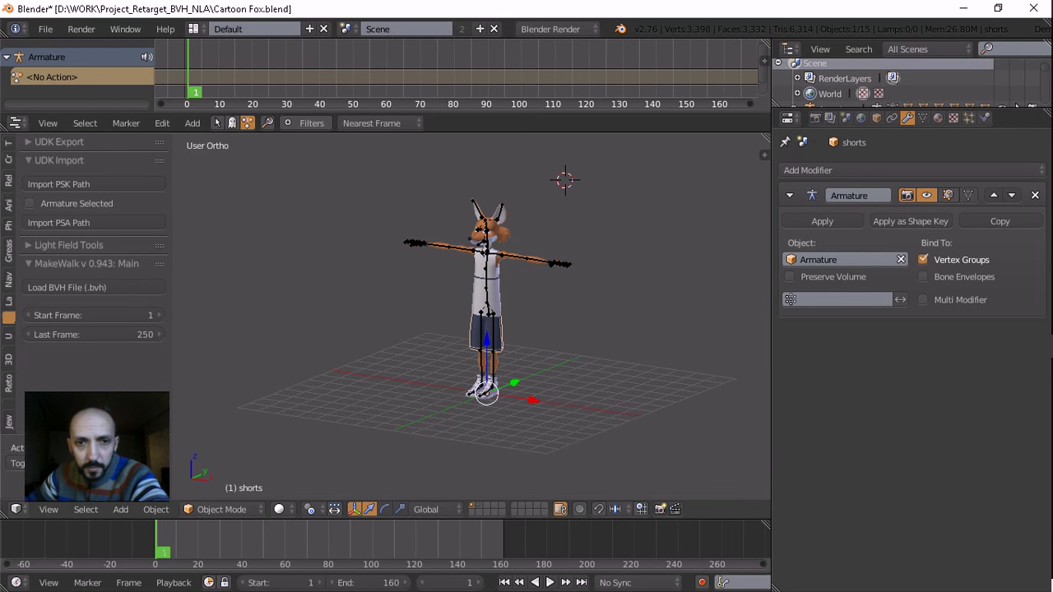
pyautogui.rightClick(492, 387)
pyautogui.rightClick(488, 362)
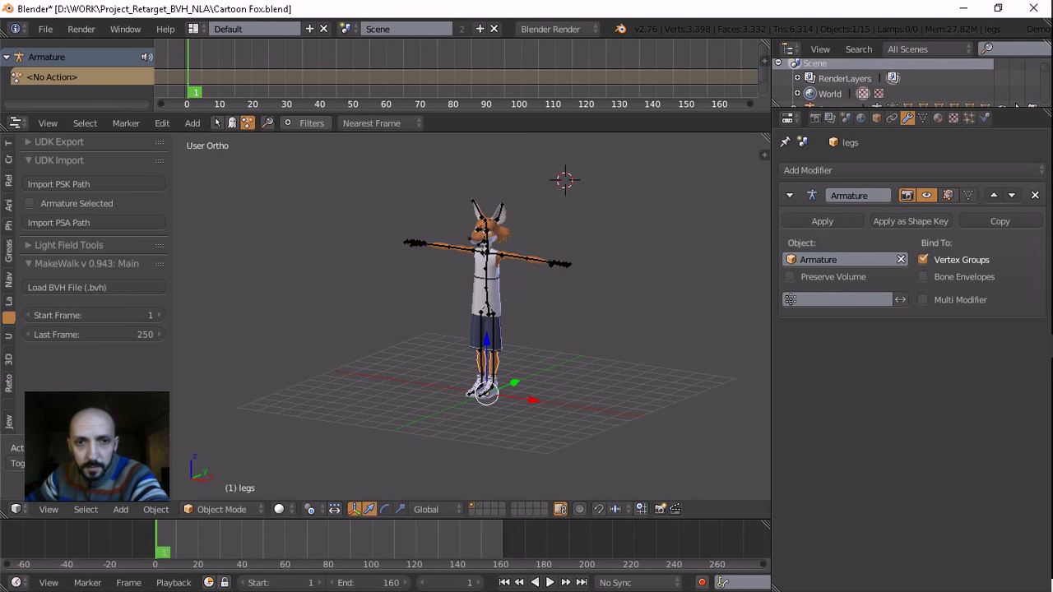
pyautogui.rightClick(451, 244)
pyautogui.scroll(2, 383, 310)
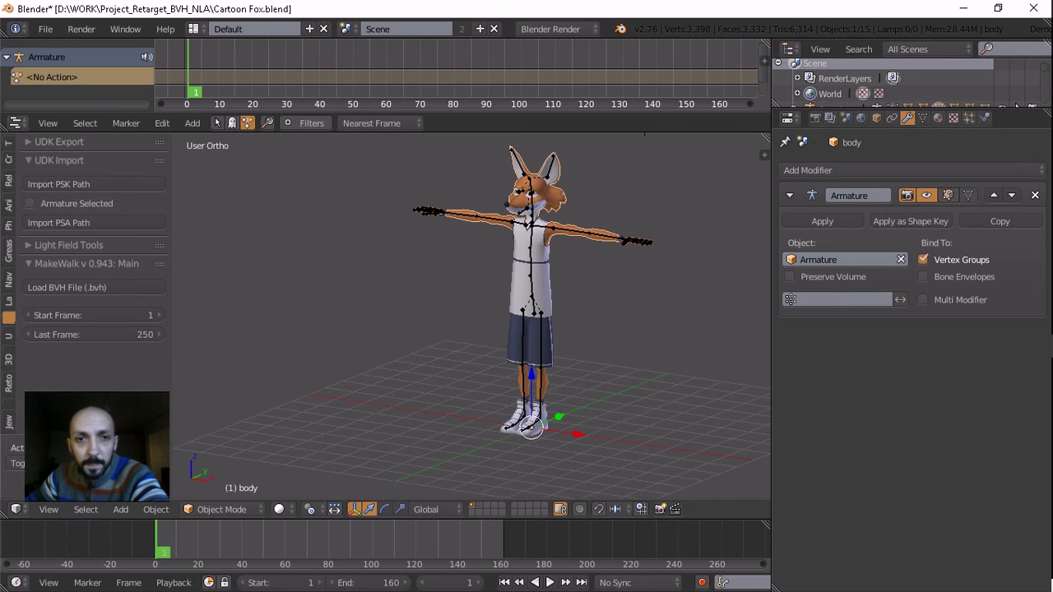
# Select the fox armature and switch it into Pose Mode
pyautogui.rightClick(530, 246)
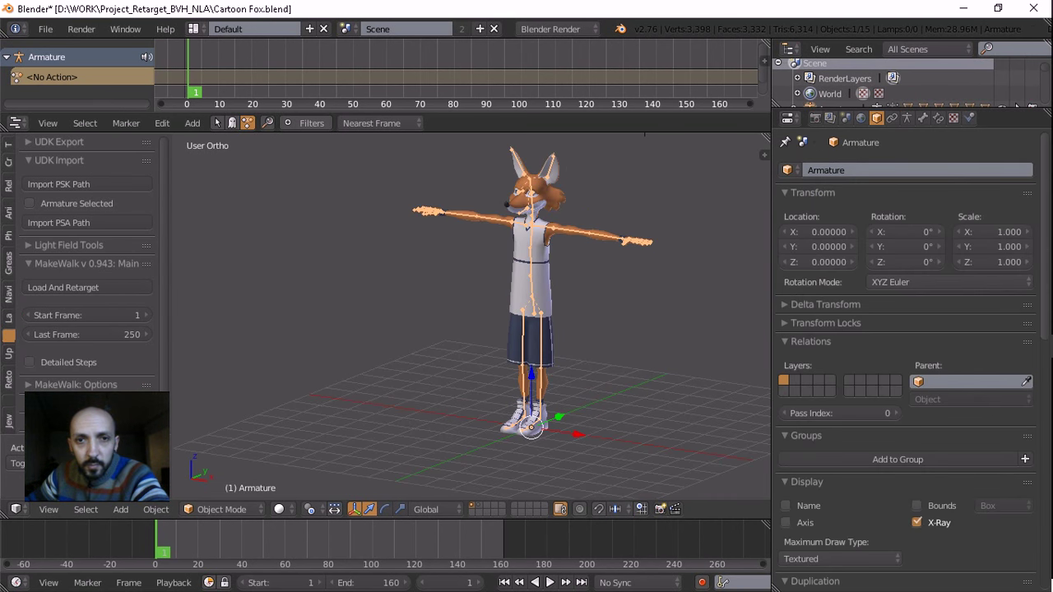
pyautogui.rightClick(531, 247)
pyautogui.rightClick(530, 247)
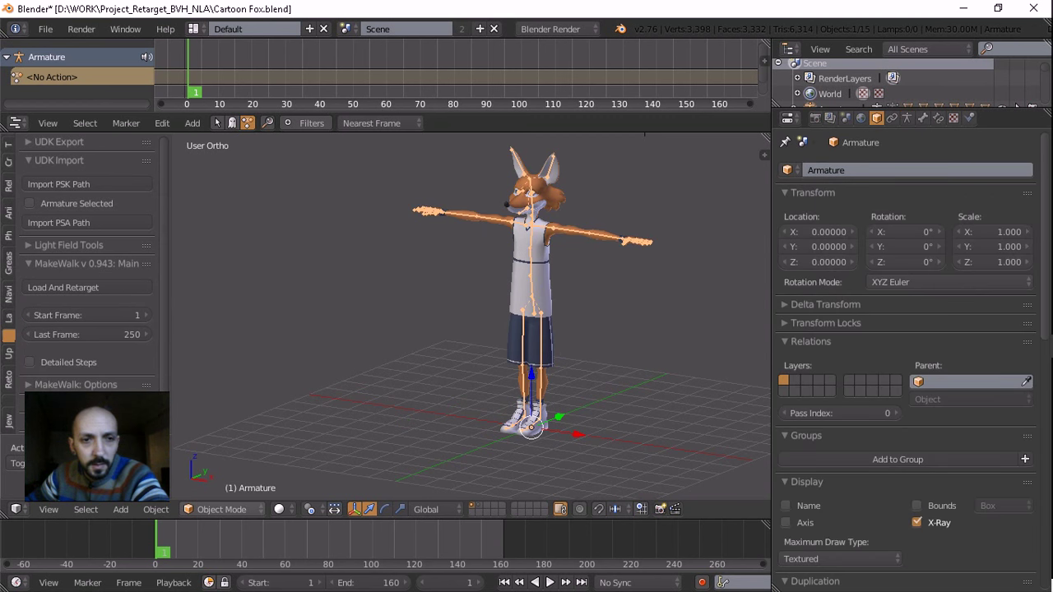
pyautogui.click(221, 509)
pyautogui.click(214, 456)
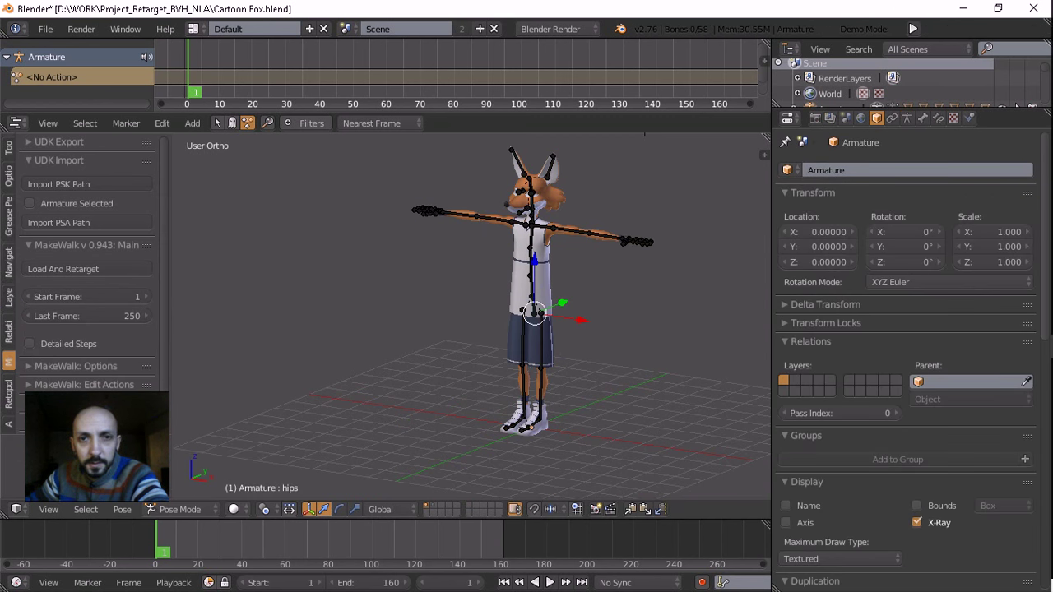
# Try rotating the left upper arm around the global Y and X axes, cancelling the forearm rotation
pyautogui.rightClick(576, 234)
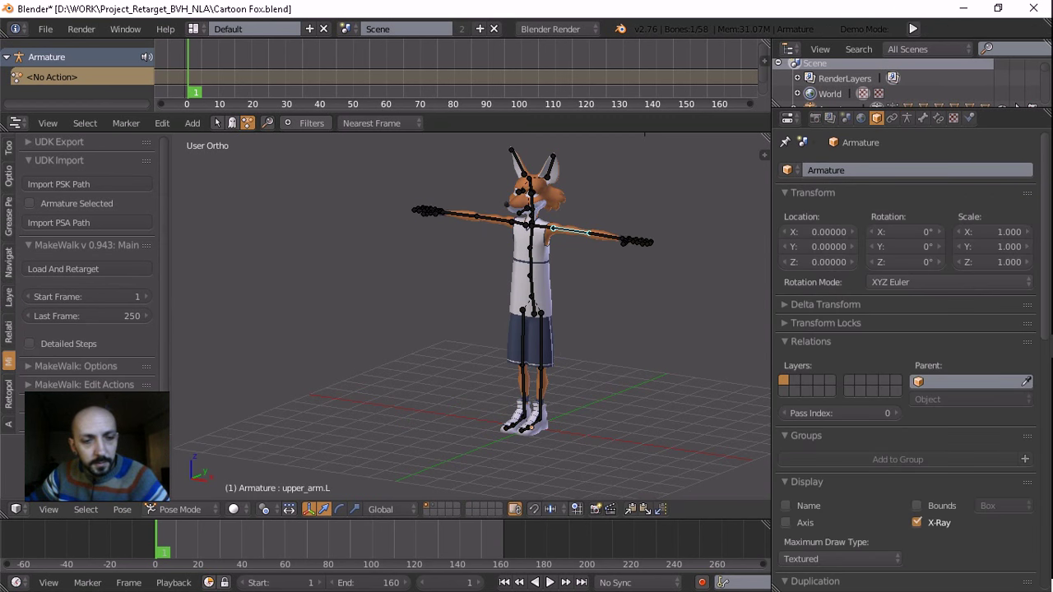
pyautogui.press('r')
pyautogui.press('x')
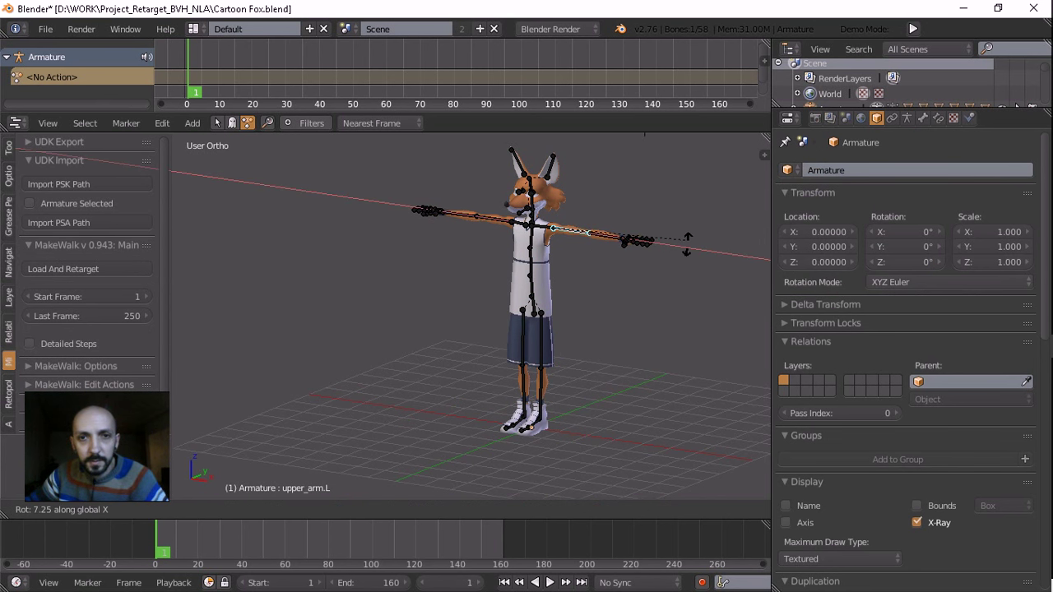
pyautogui.press('y')
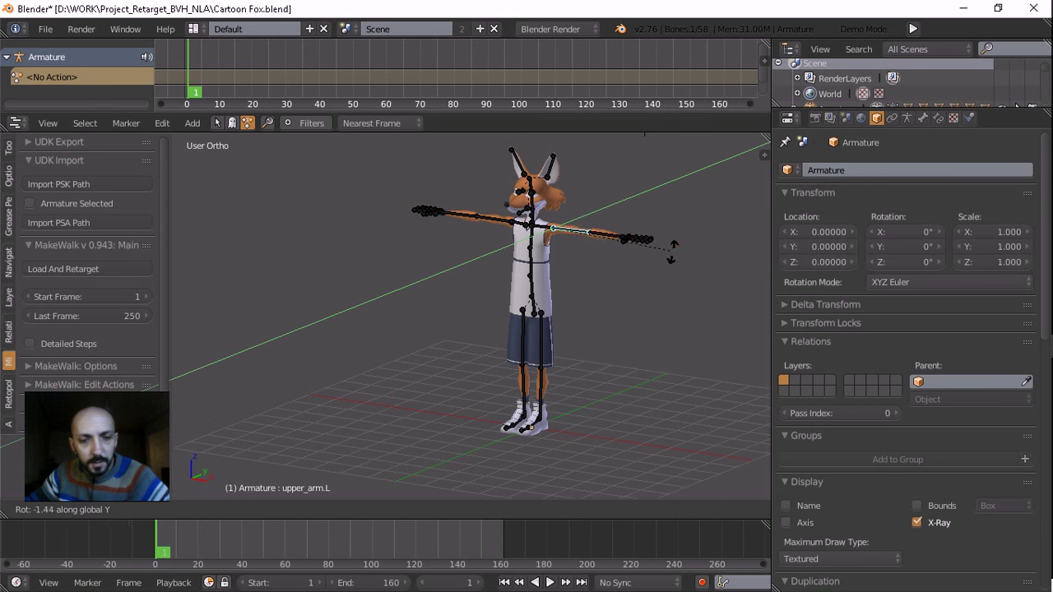
pyautogui.click(593, 360)
pyautogui.press('r')
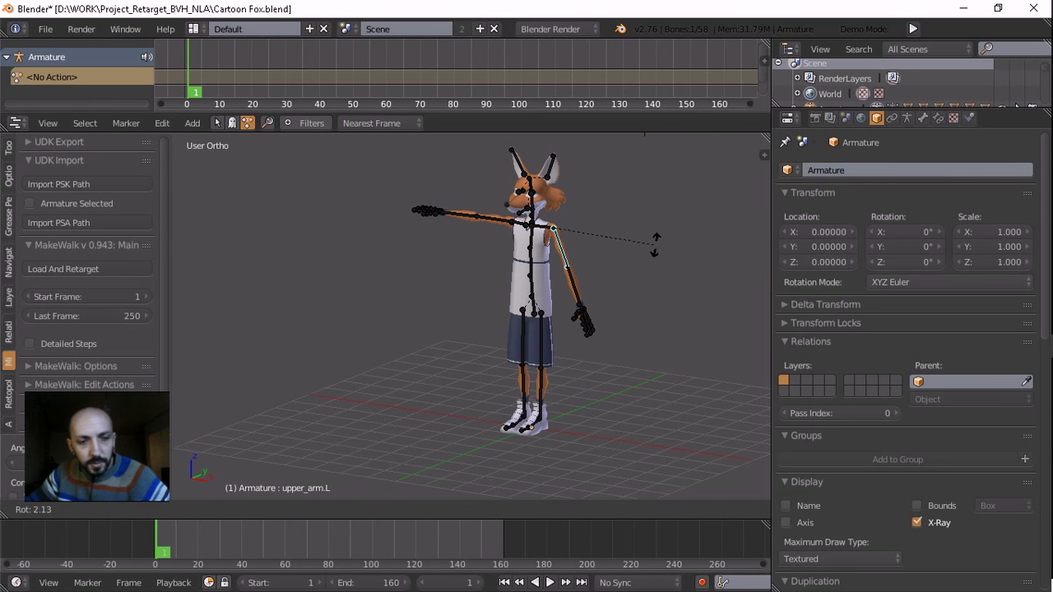
pyautogui.press('x')
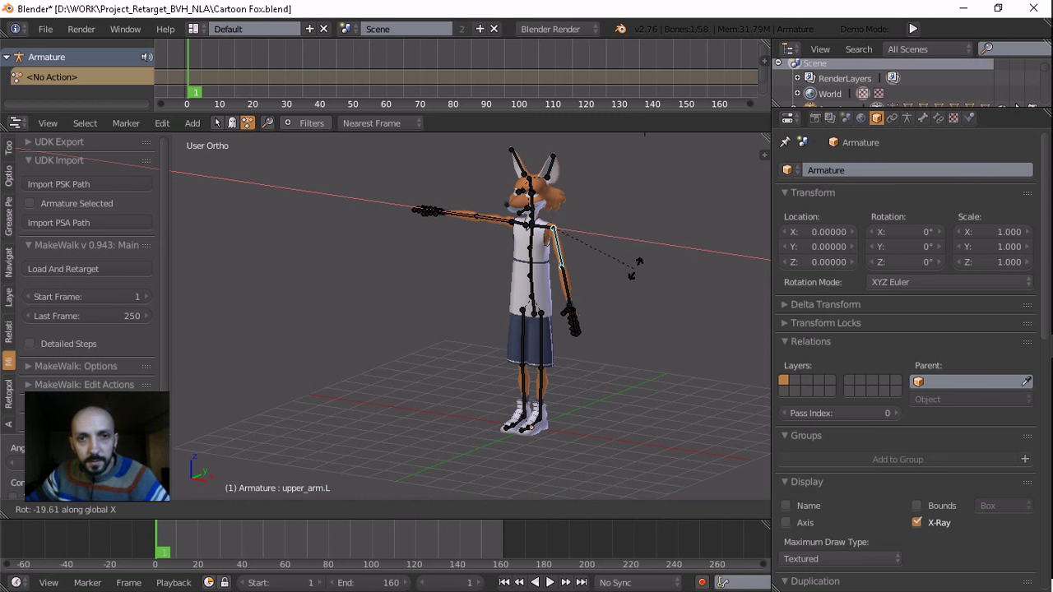
pyautogui.click(633, 270)
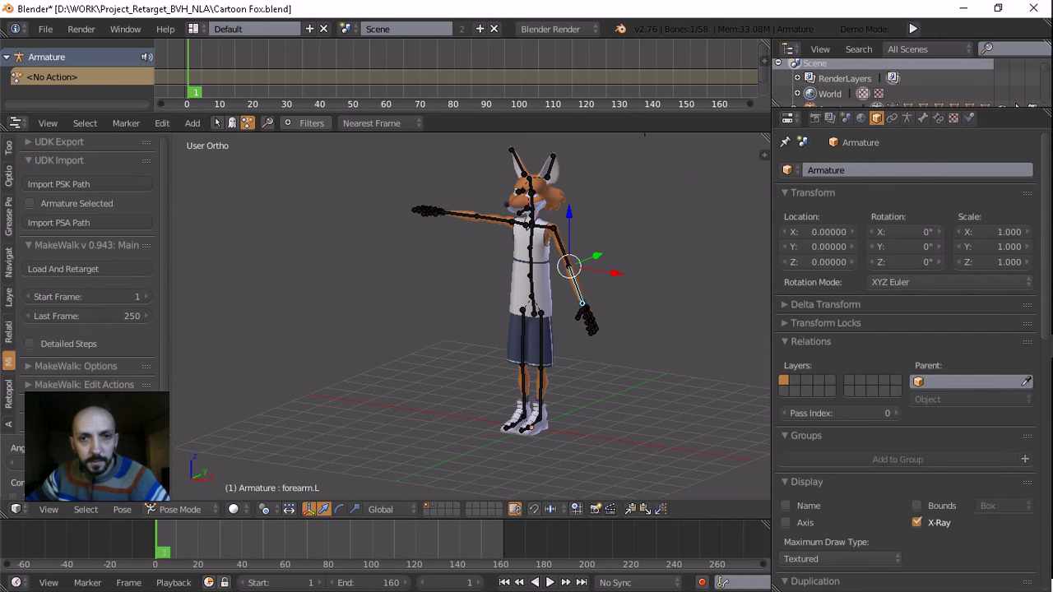
pyautogui.press('r')
pyautogui.press('x')
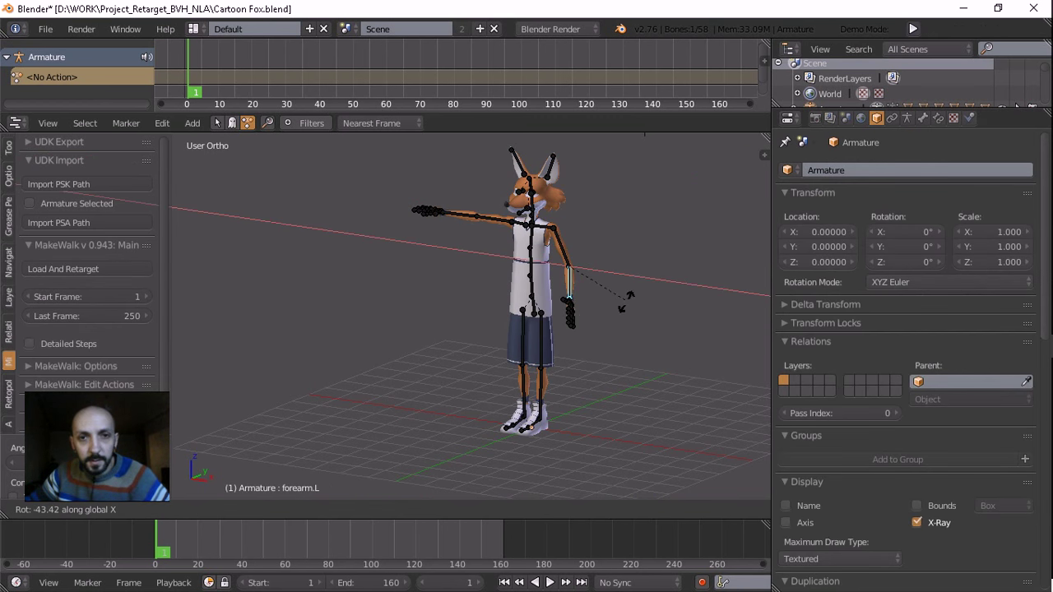
pyautogui.press('Escape')
pyautogui.moveTo(608, 306); pyautogui.dragTo(665, 142, button='middle')
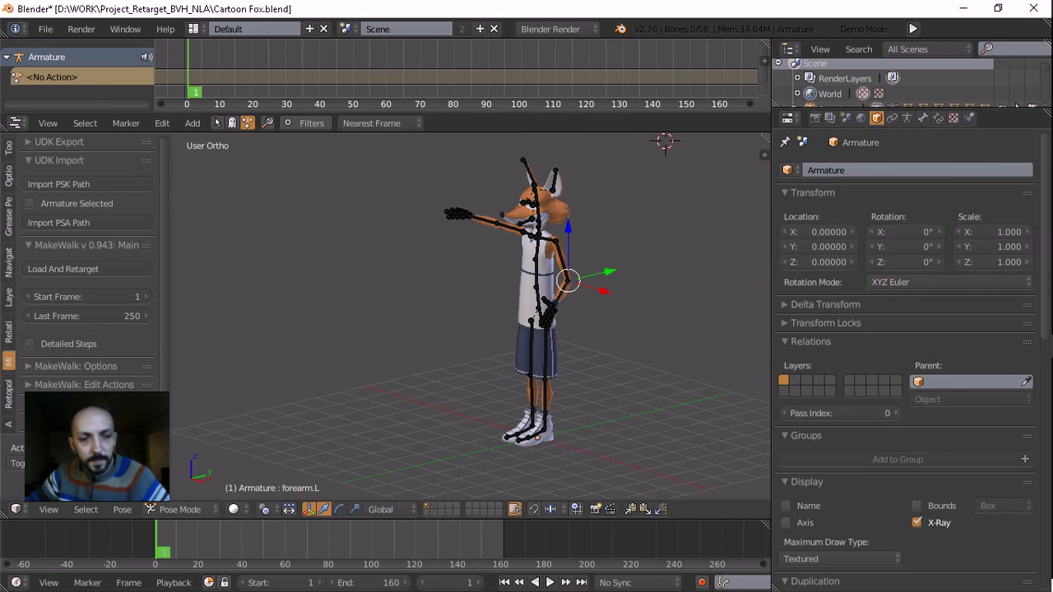
# Clear all bone rotations with Alt+R to restore the T-pose, and merge away the Dope Sheet area
pyautogui.press('a')
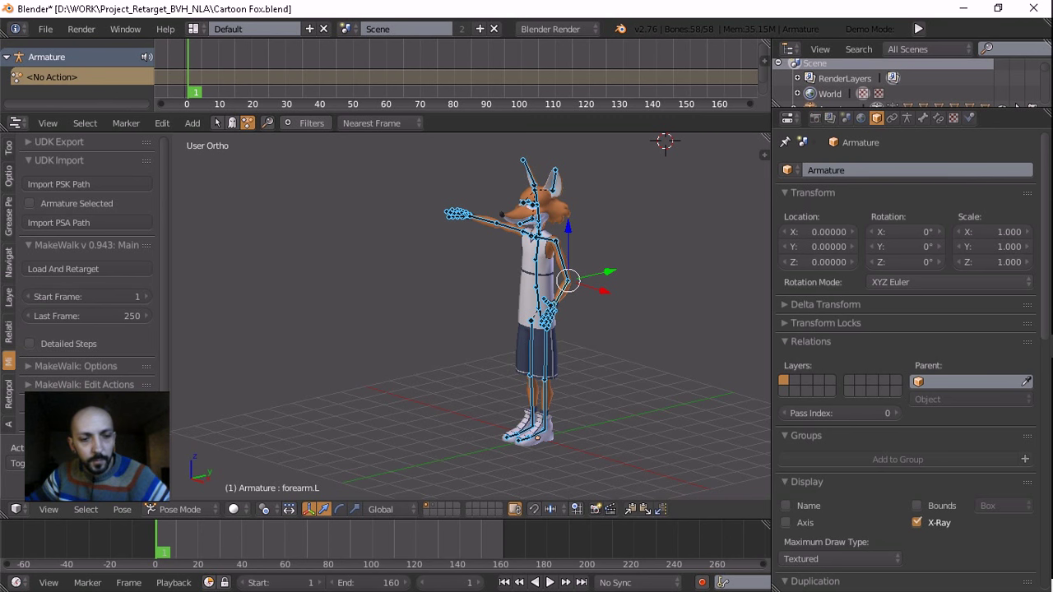
pyautogui.hotkey('alt', 'r')
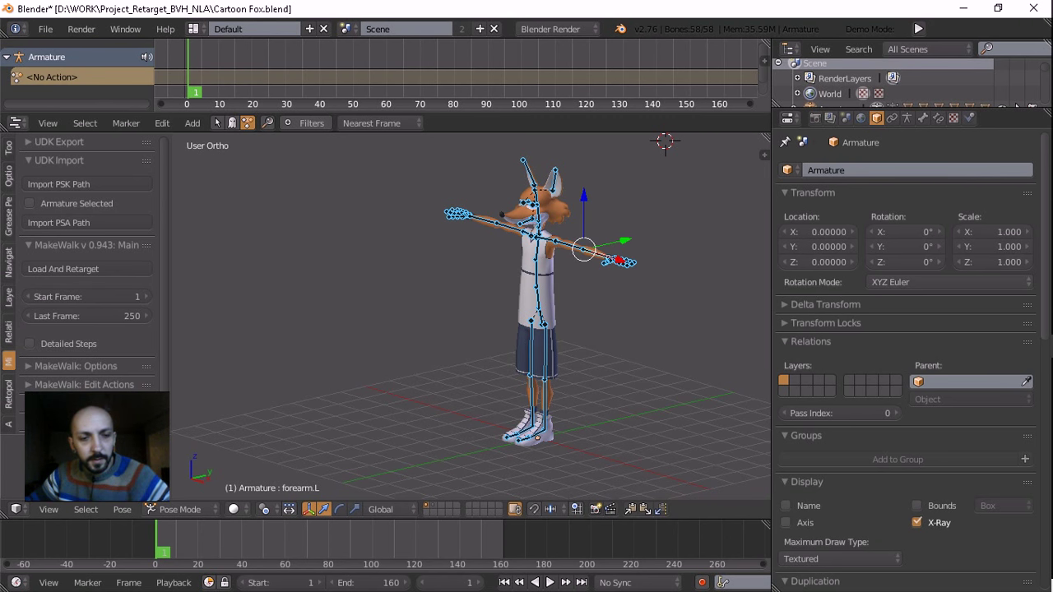
pyautogui.press('a')
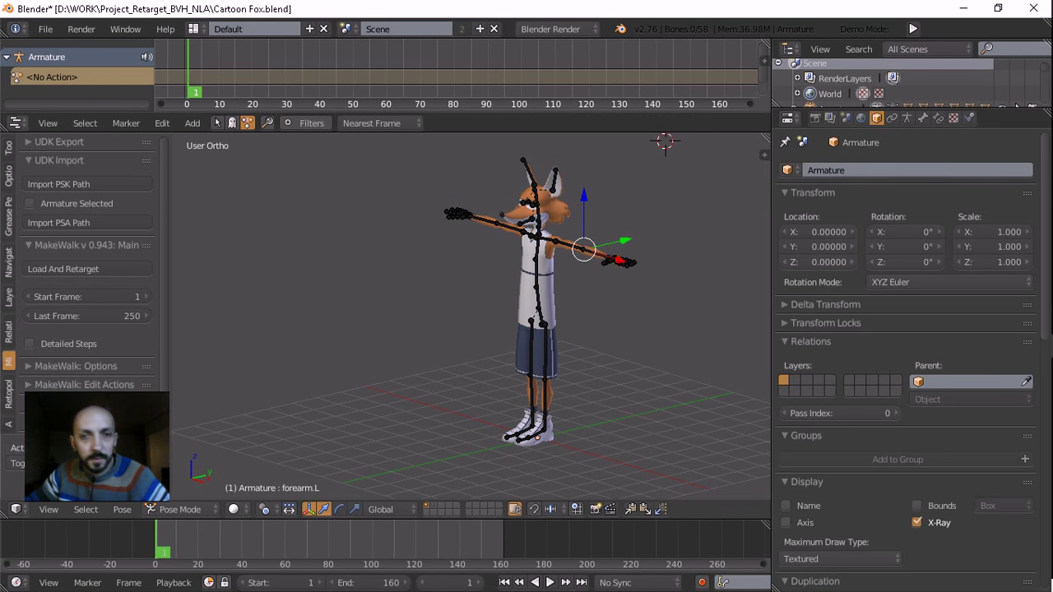
pyautogui.moveTo(665, 142); pyautogui.dragTo(649, 136, button='middle')
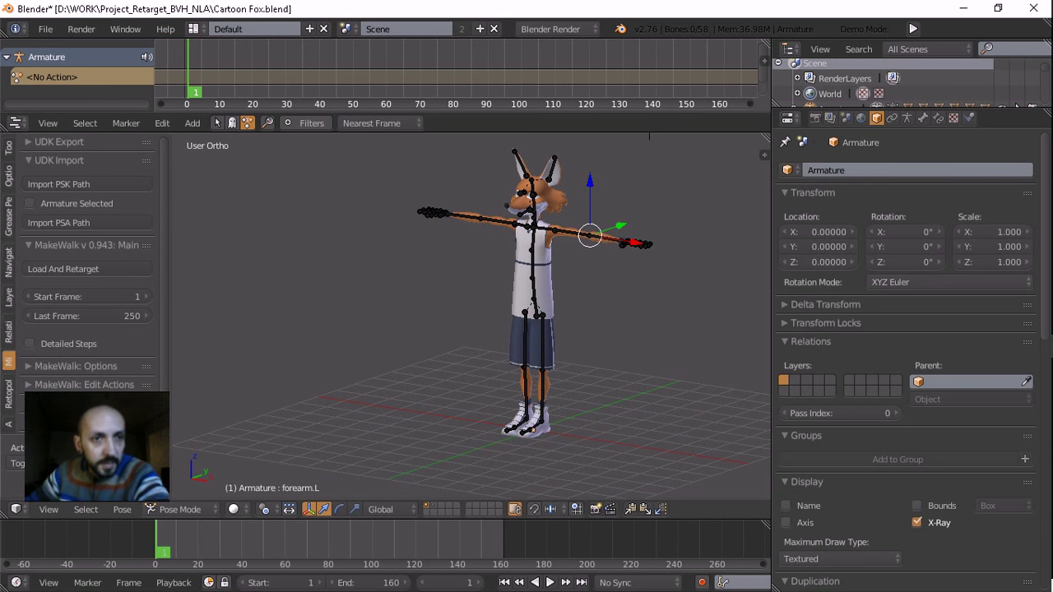
pyautogui.scroll(-1, 83, 272)
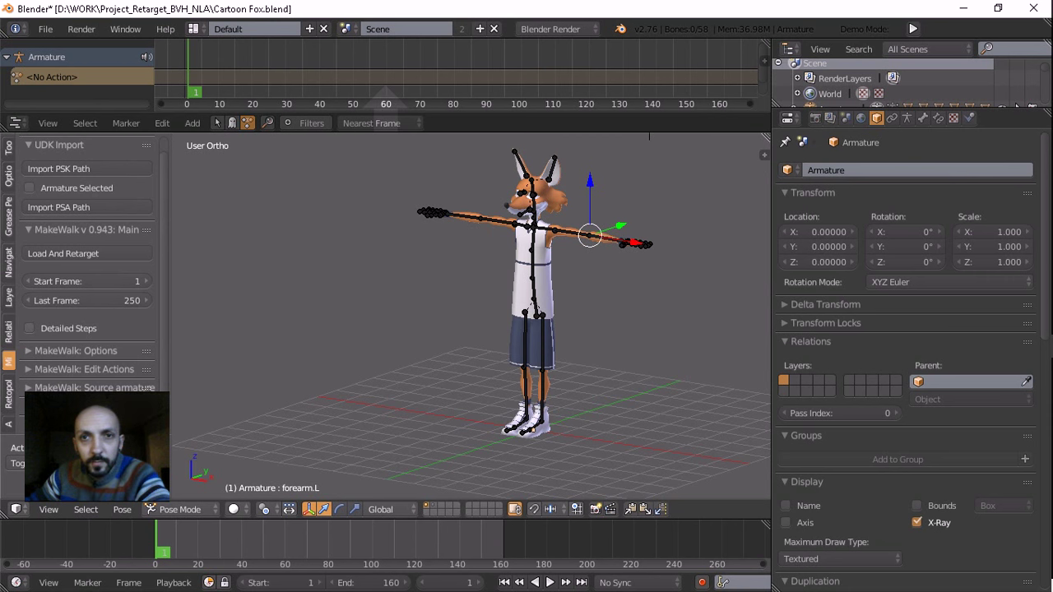
pyautogui.moveTo(765, 136); pyautogui.dragTo(741, 82)
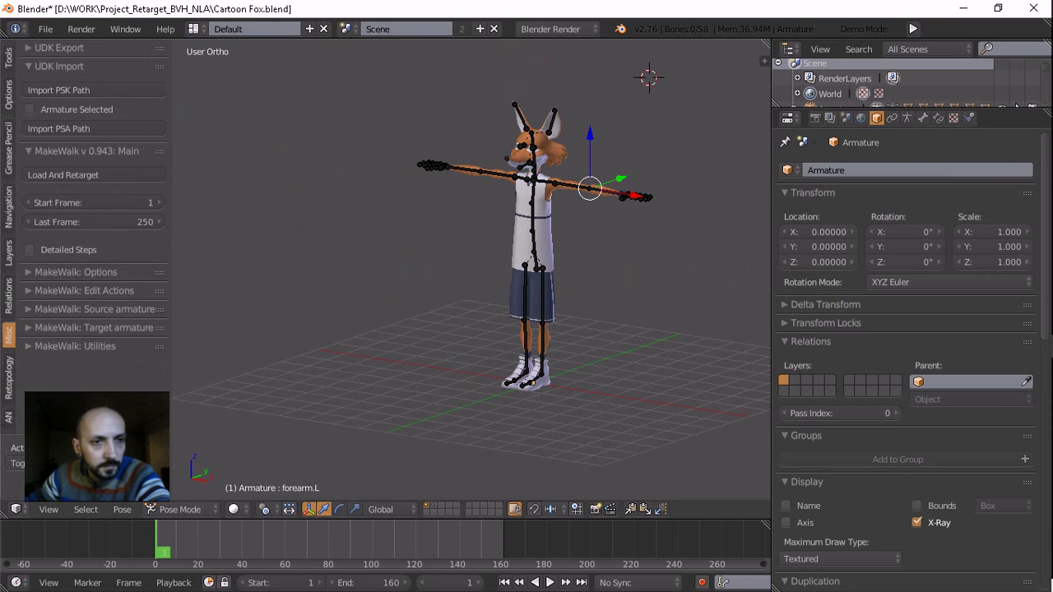
# Switch the fox armature from Pose Mode back to Object Mode
pyautogui.moveTo(97, 442); pyautogui.dragTo(87, 503)
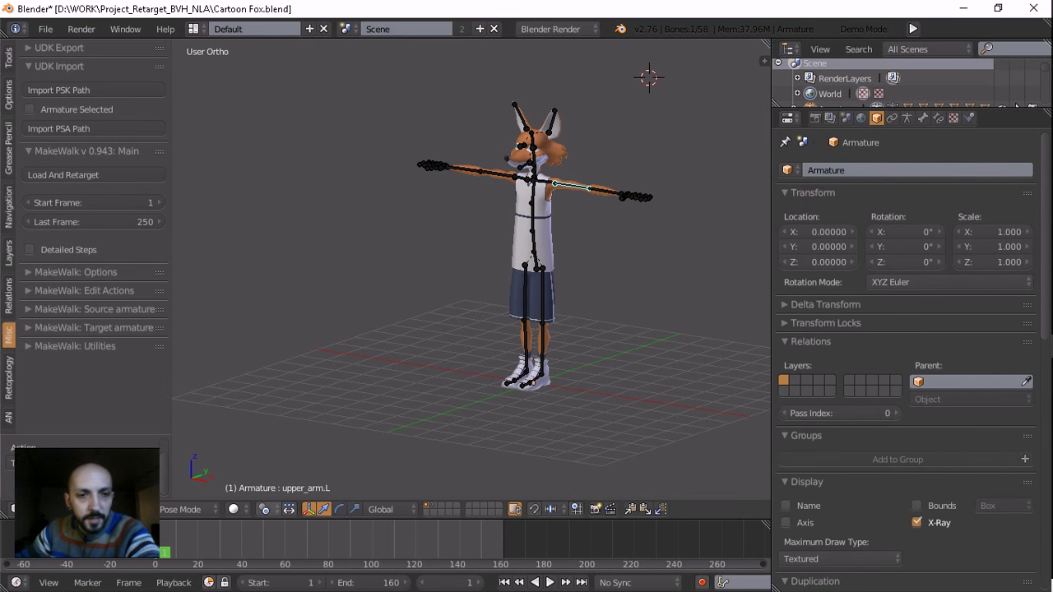
pyautogui.click(188, 509)
pyautogui.click(189, 491)
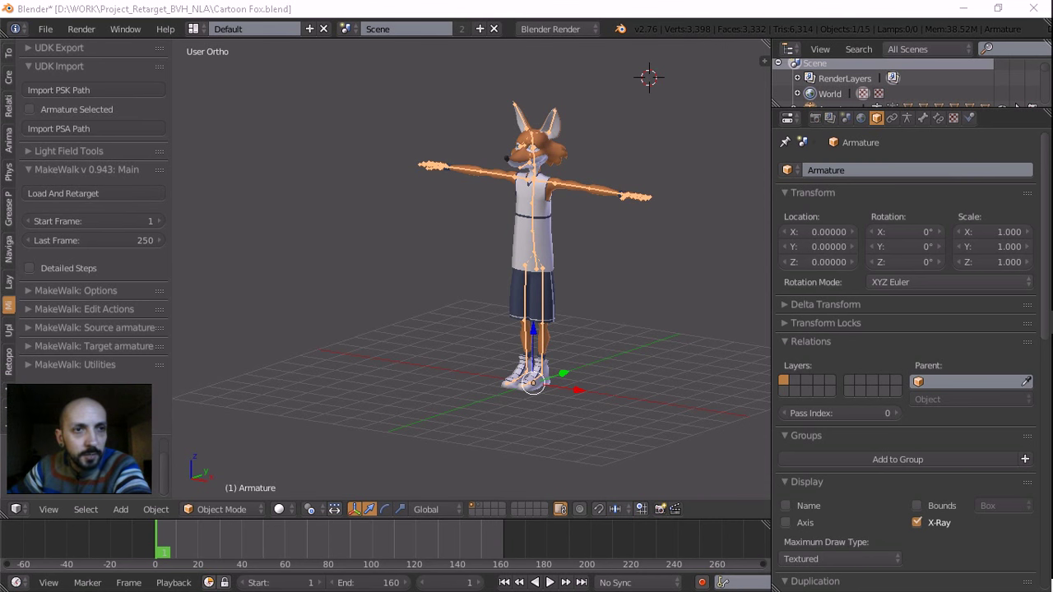
pyautogui.click(45, 29)
# Filter the add-on preferences by 'mak' to list MakeWalk, Make Clothes, Make Target and MHX
pyautogui.press('Escape')
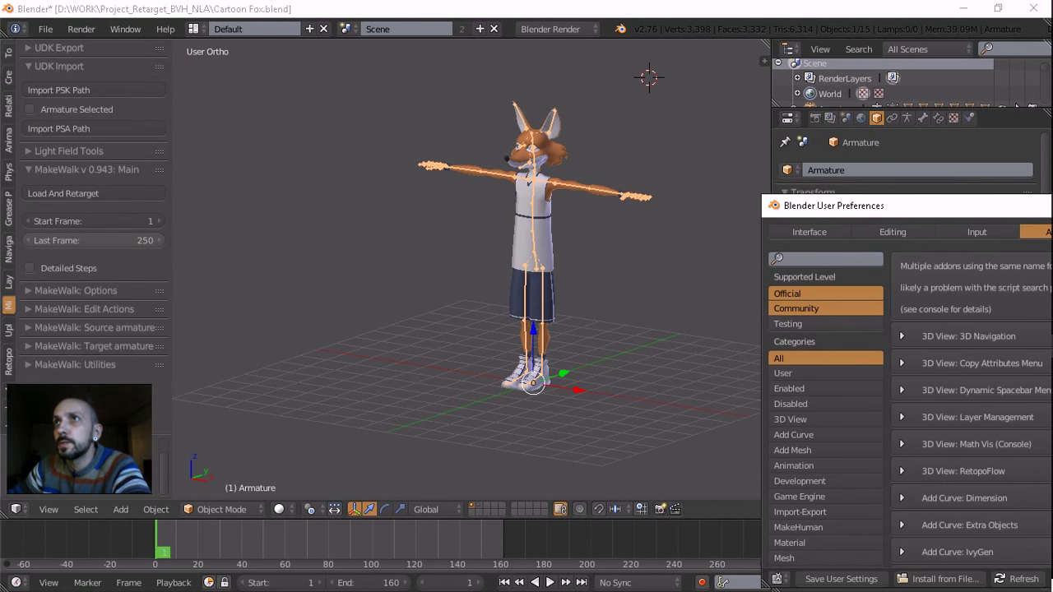
pyautogui.moveTo(987, 206)
pyautogui.mouseDown()
pyautogui.moveTo(785, 177)
pyautogui.moveTo(712, 85)
pyautogui.moveTo(666, 66)
pyautogui.mouseUp()
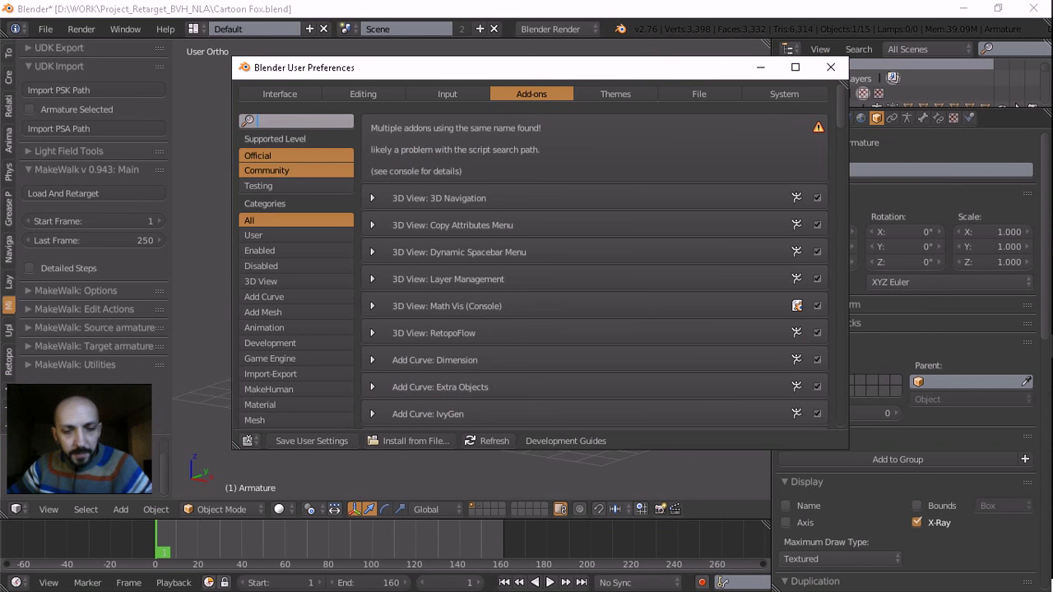
pyautogui.write('ma')
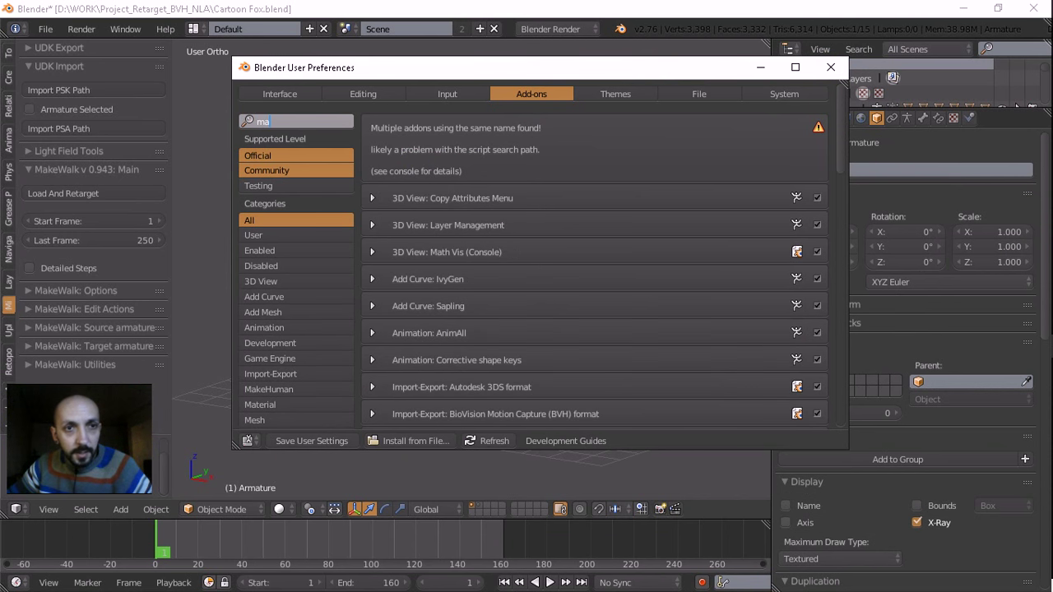
pyautogui.write('ke')
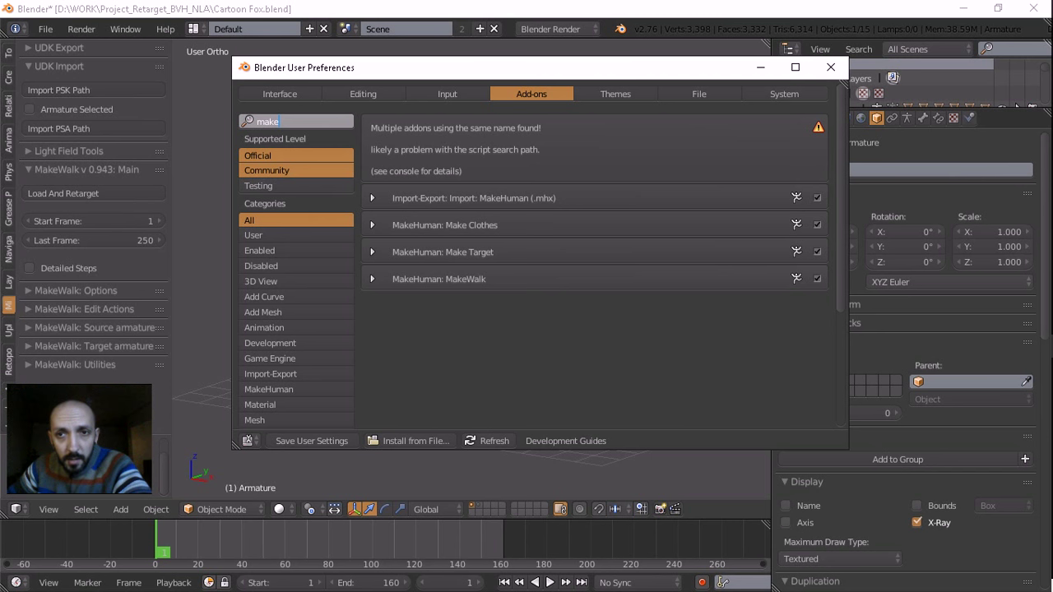
pyautogui.press('Return')
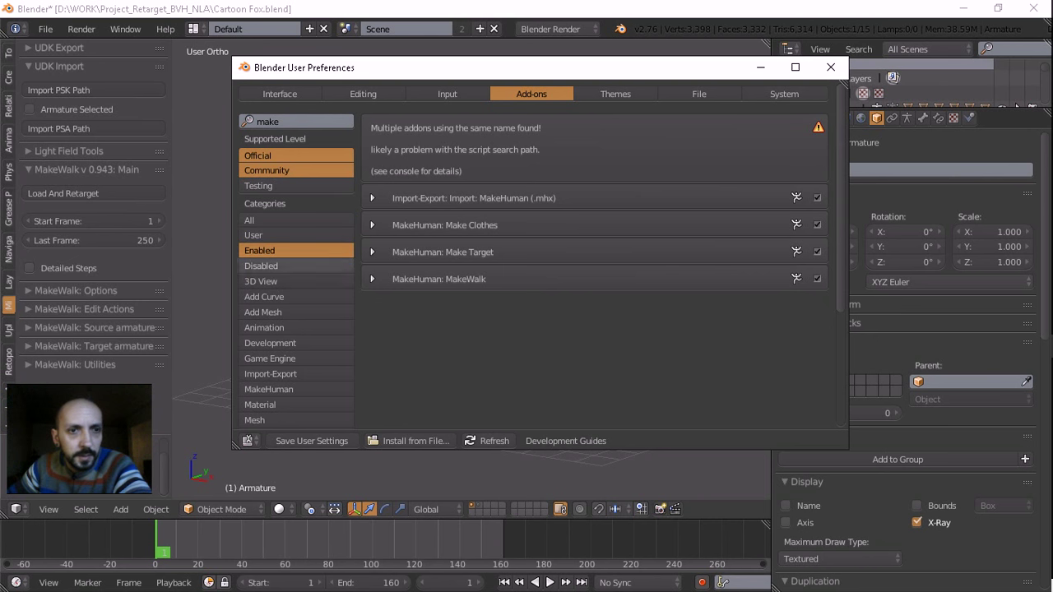
# Clear the search and browse the Disabled and All add-on categories
pyautogui.click(261, 266)
pyautogui.click(296, 121)
pyautogui.press('BackSpace')
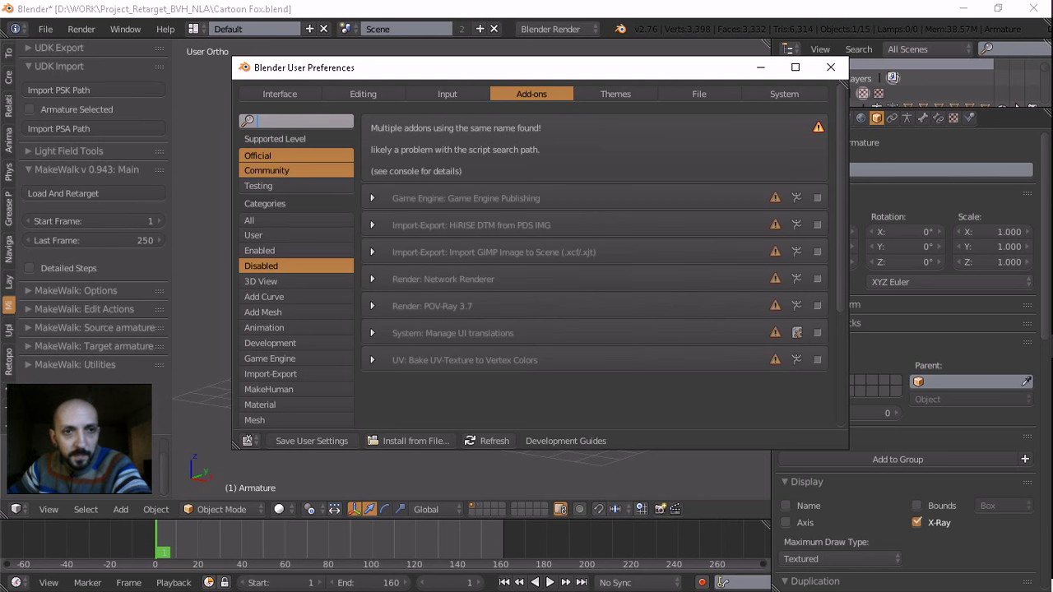
pyautogui.click(249, 220)
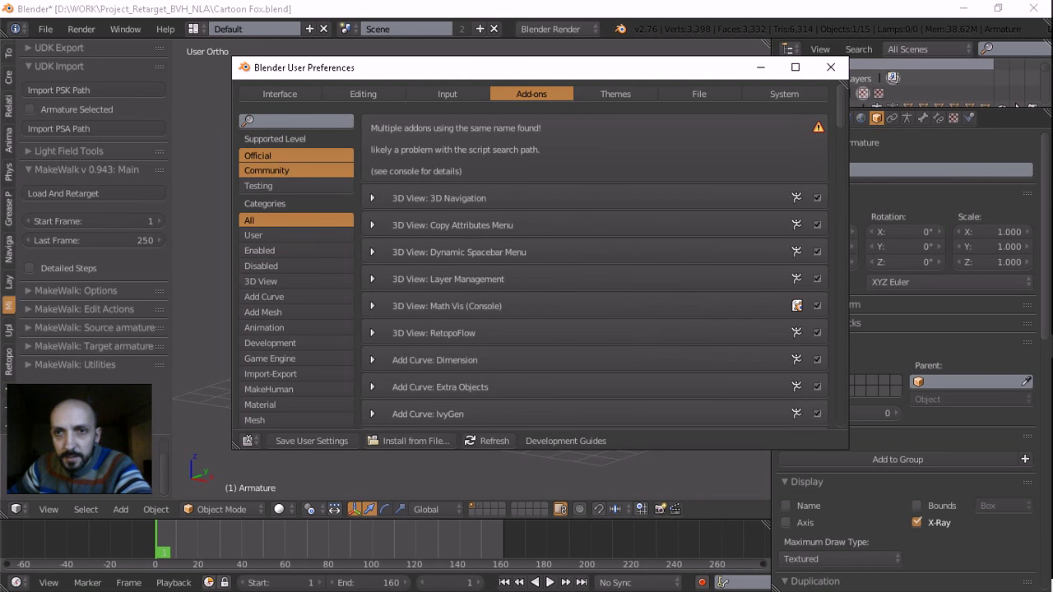
pyautogui.scroll(-5, 541, 255)
pyautogui.scroll(-2, 541, 255)
pyautogui.scroll(-3, 541, 255)
pyautogui.scroll(-3, 541, 255)
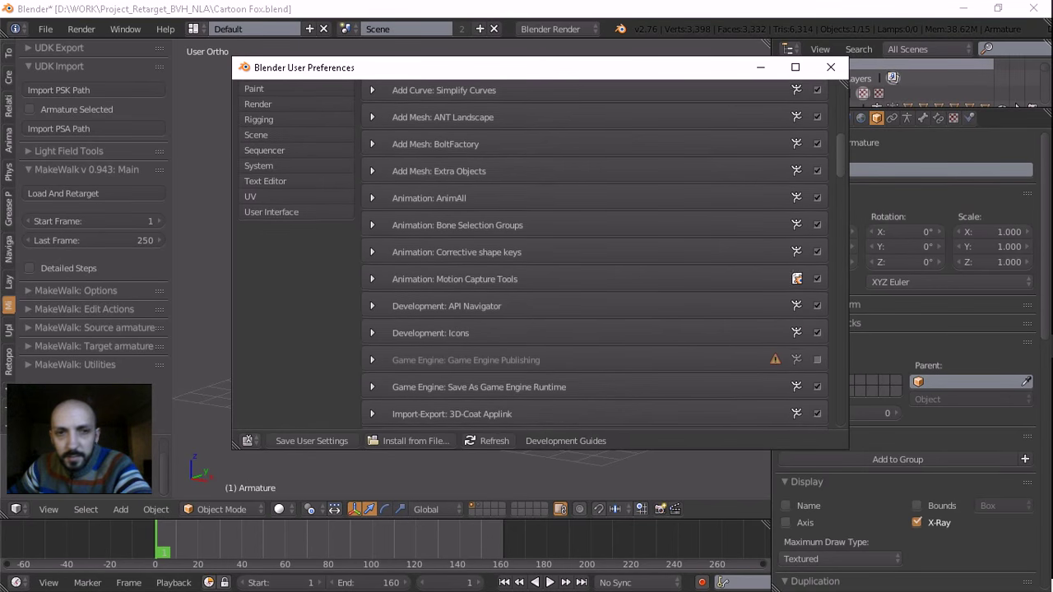
pyautogui.scroll(-1, 541, 255)
pyautogui.scroll(1, 541, 255)
pyautogui.scroll(5, 541, 255)
pyautogui.scroll(3, 541, 255)
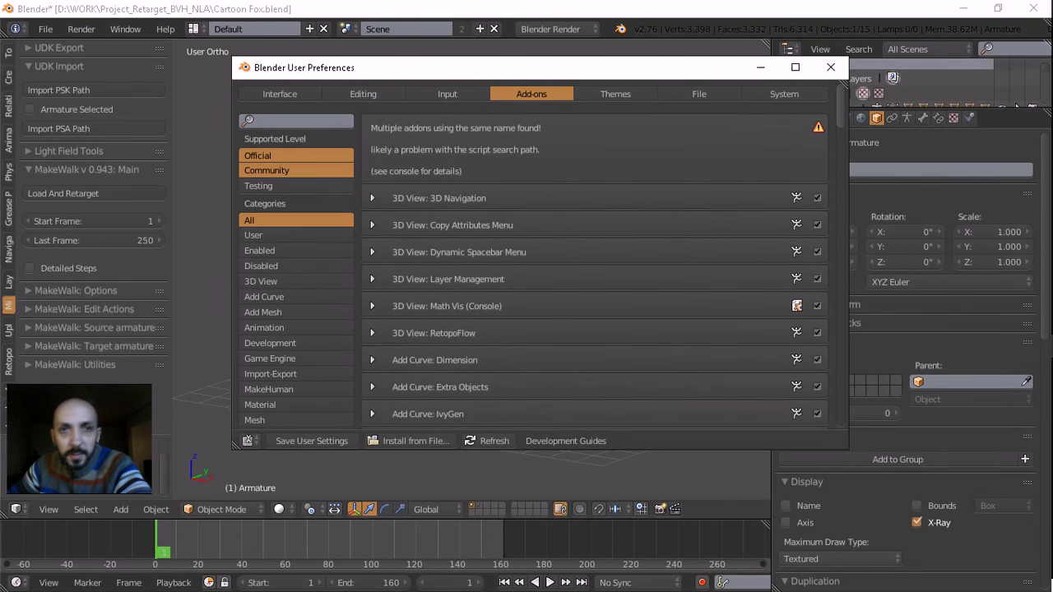
pyautogui.scroll(-1, 541, 254)
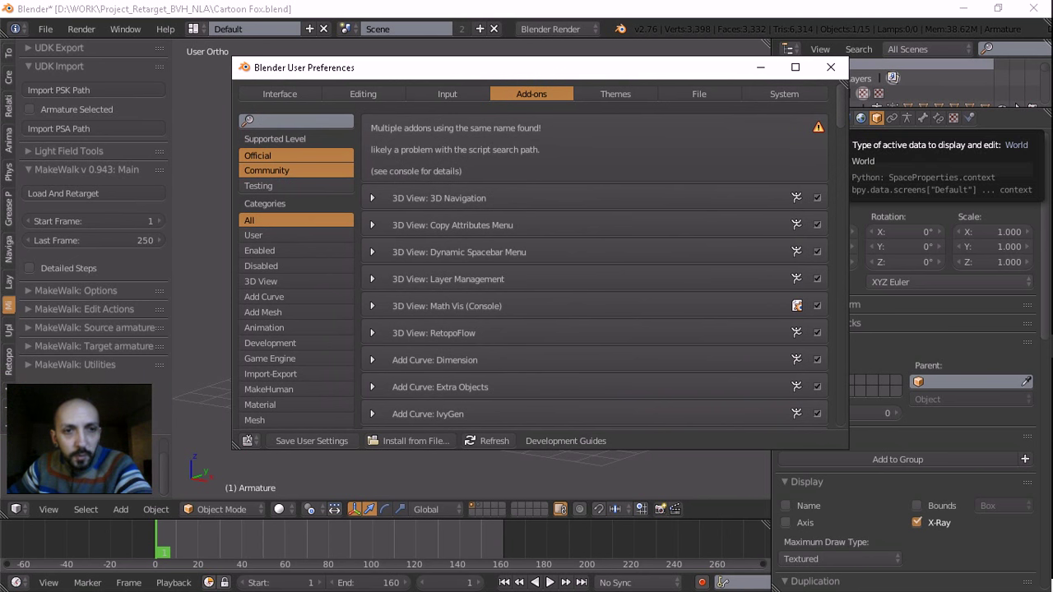
# Search the add-ons for 'mak' again, then close User Preferences
pyautogui.moveTo(417, 74); pyautogui.dragTo(371, 73)
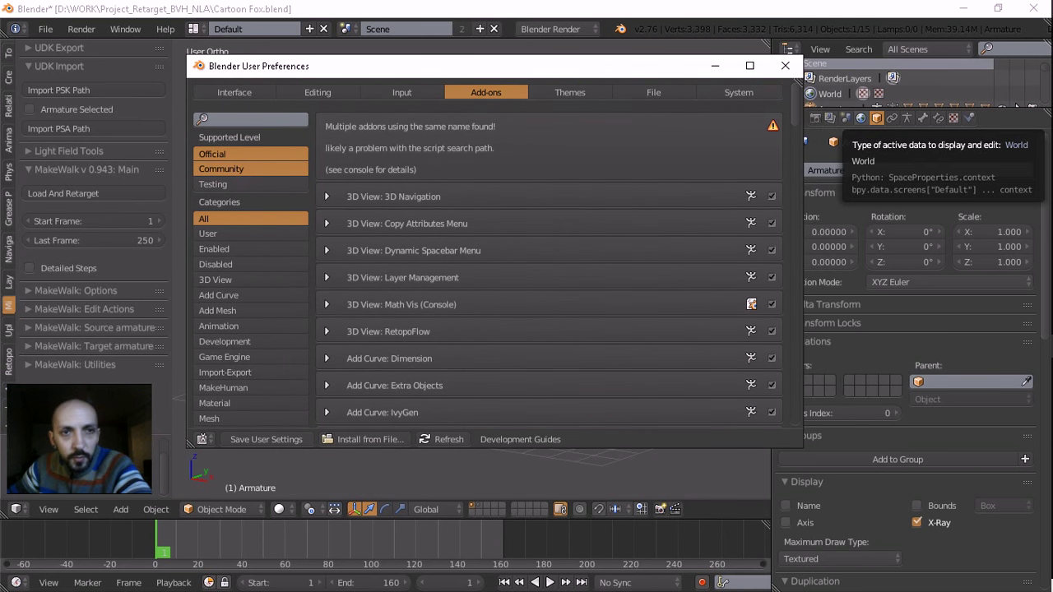
pyautogui.click(251, 119)
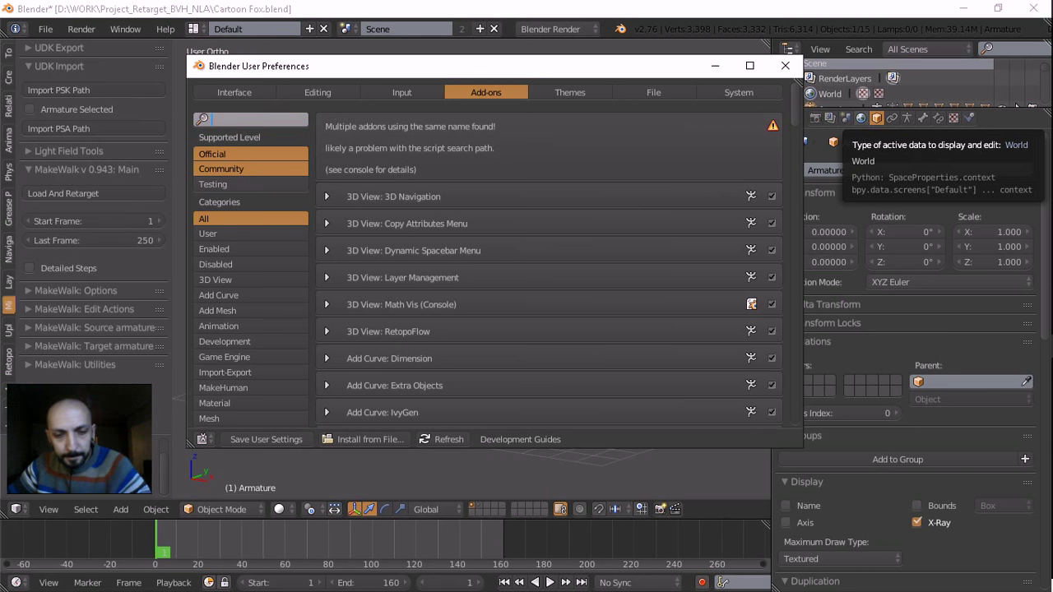
pyautogui.write('mak')
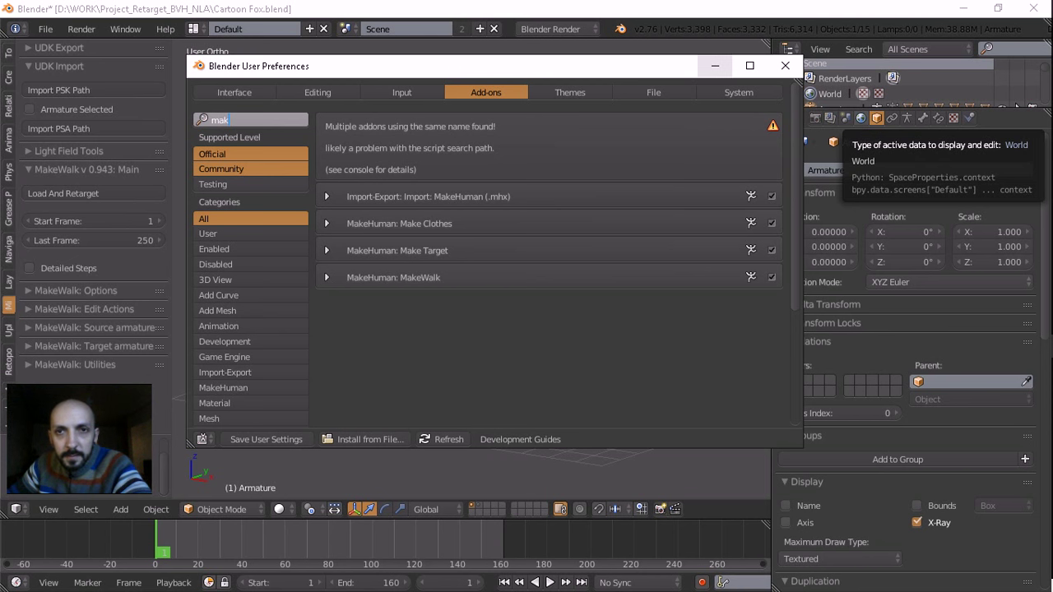
pyautogui.click(715, 66)
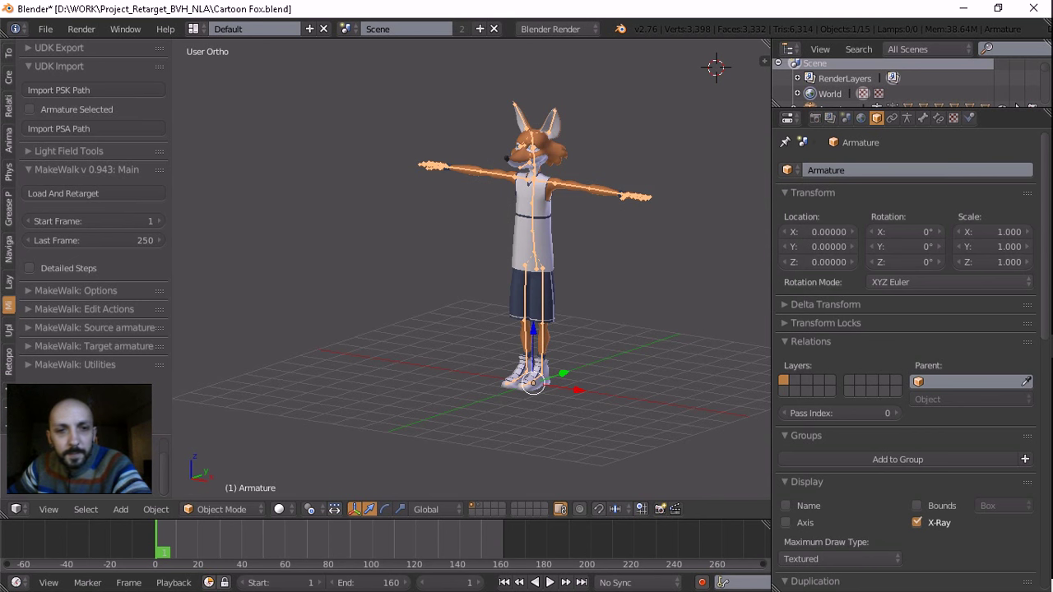
# Pan, zoom and orbit the numpad view in on the fox to see its front and side
pyautogui.press('ctrl+KP_6')
pyautogui.press('ctrl+KP_8')
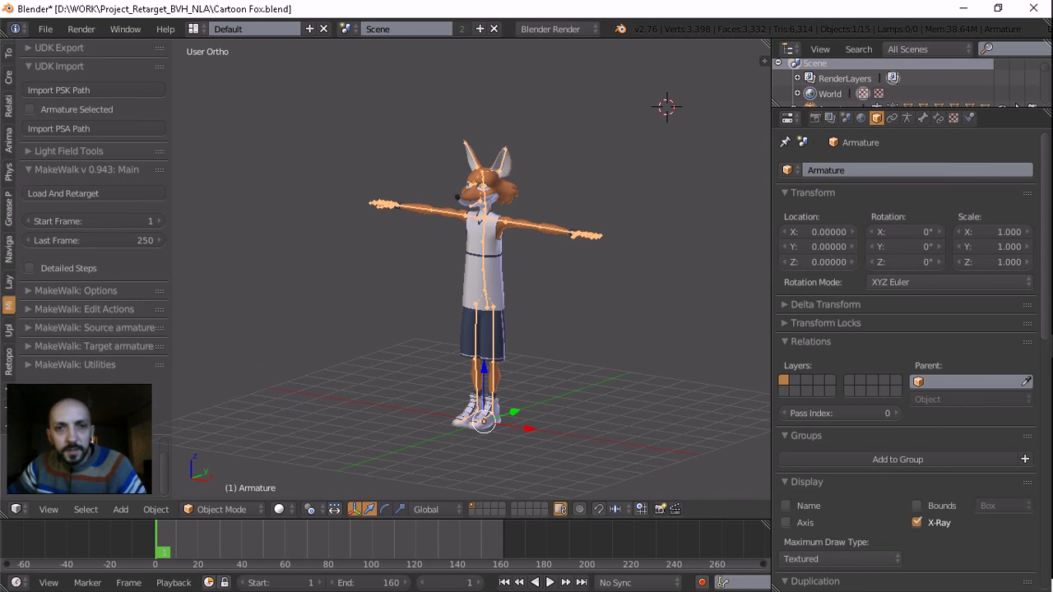
pyautogui.press('ctrl+KP_6')
pyautogui.press('ctrl+KP_6')
pyautogui.press('KP_Add')
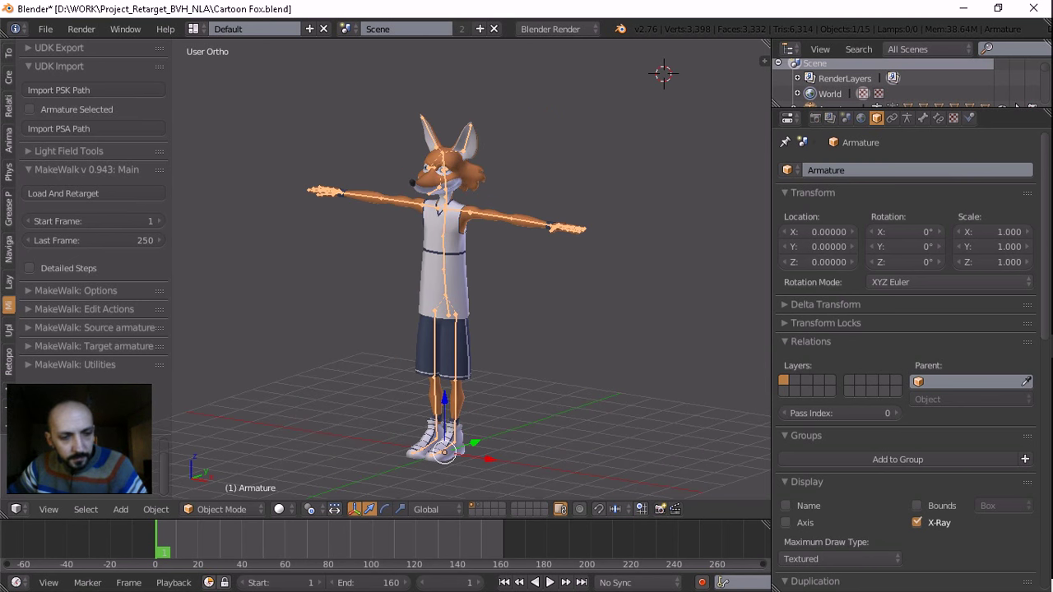
pyautogui.press('ctrl+KP_2')
pyautogui.press('KP_4')
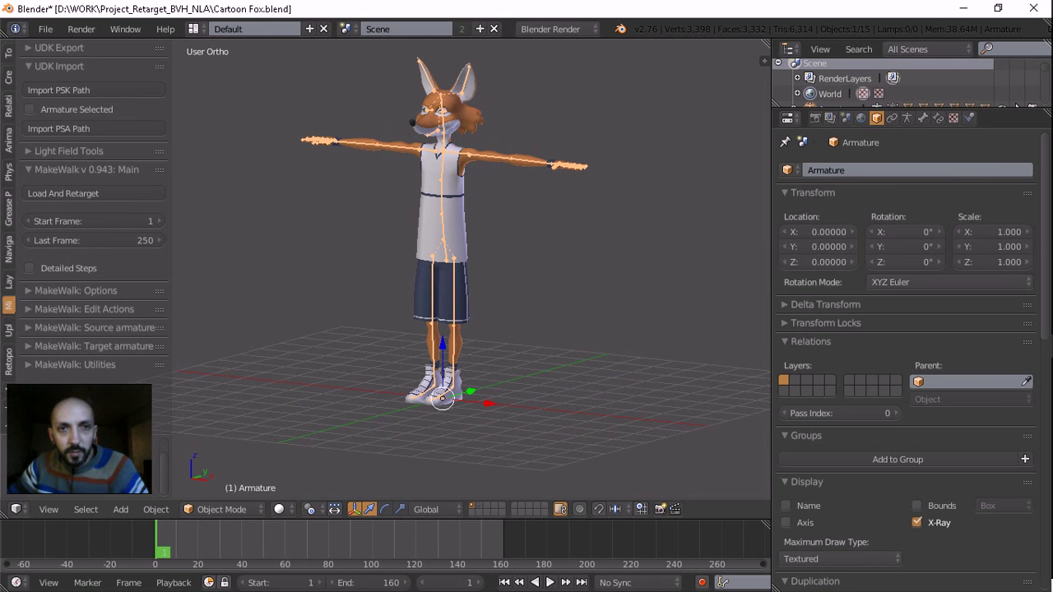
pyautogui.press('ctrl+KP_8')
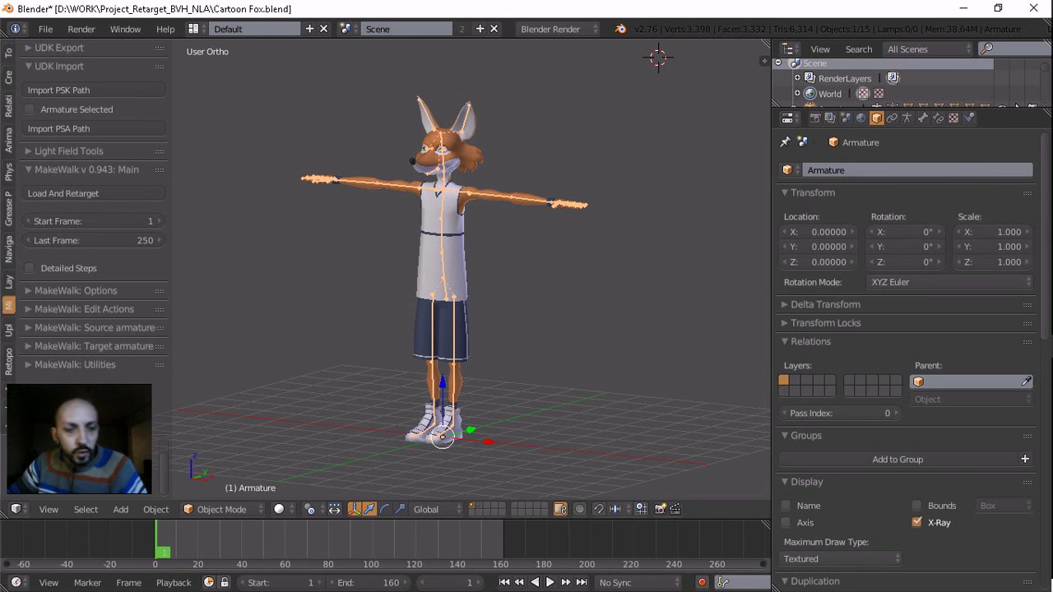
pyautogui.press('KP_6')
pyautogui.press('KP_6')
pyautogui.press('KP_6')
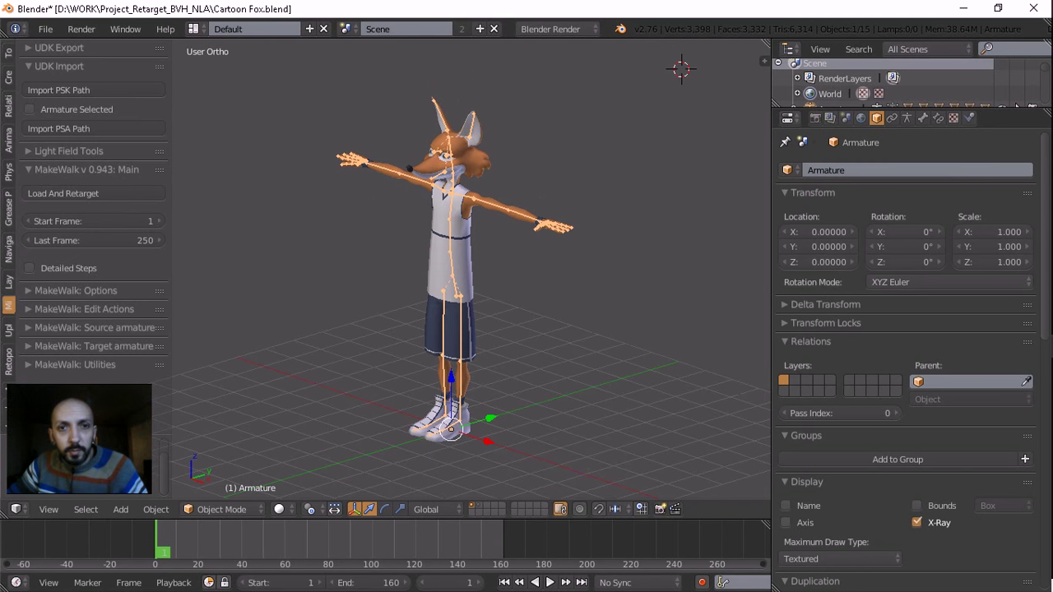
# Launch bvhacker from File Explorer over Blender and open its File menu
pyautogui.press('KP_4')
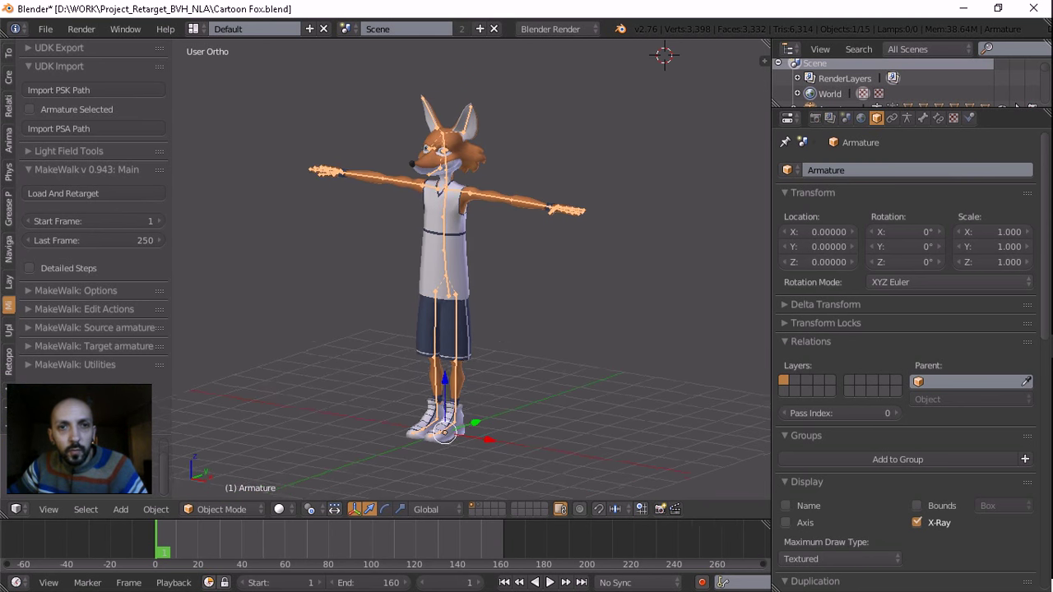
pyautogui.press('KP_6')
pyautogui.press('KP_6')
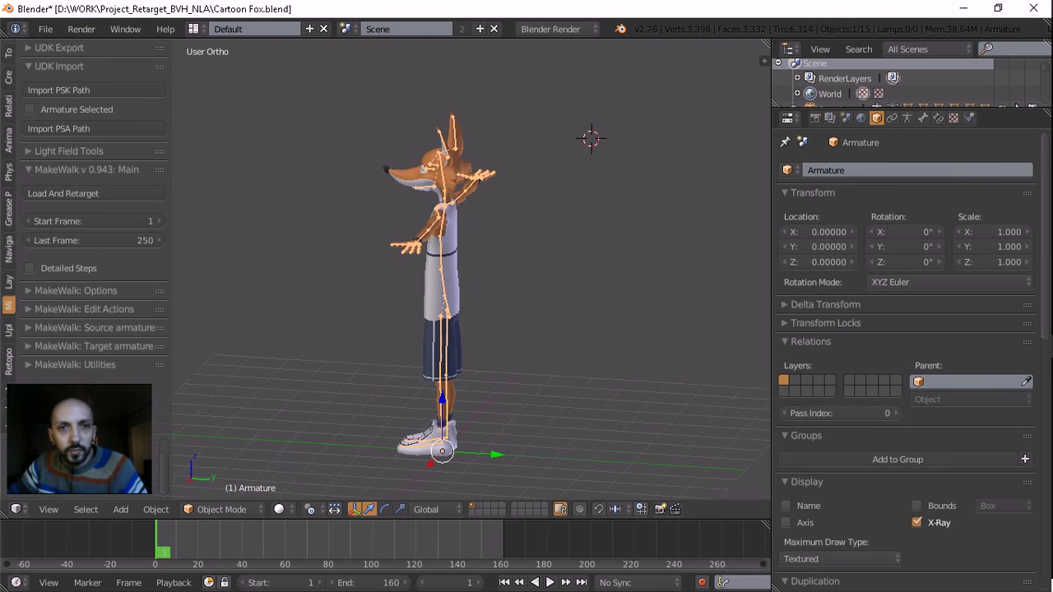
pyautogui.press('KP_4')
pyautogui.press('KP_4')
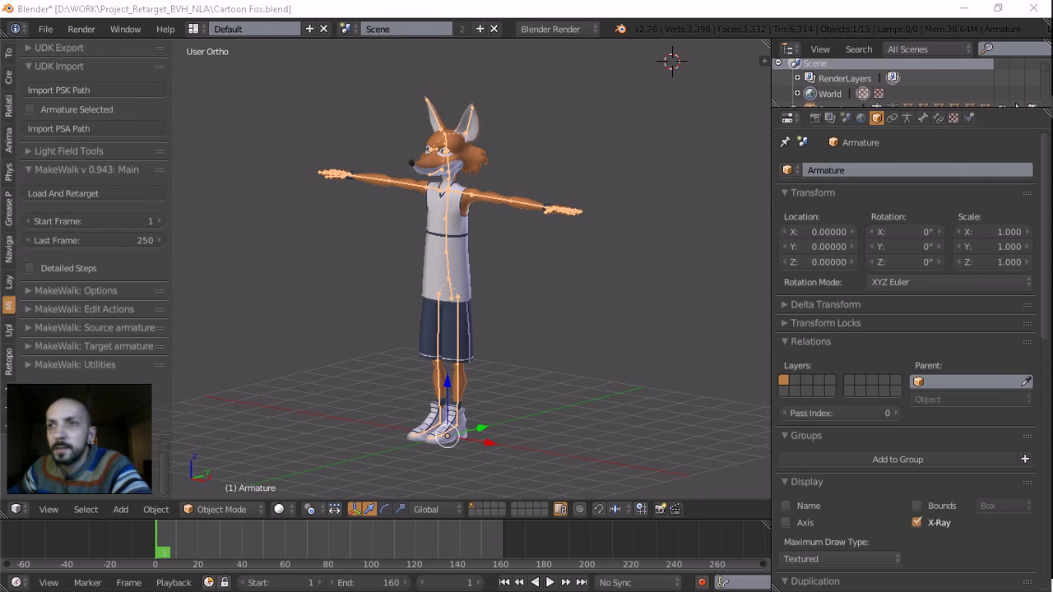
pyautogui.press('super+e')
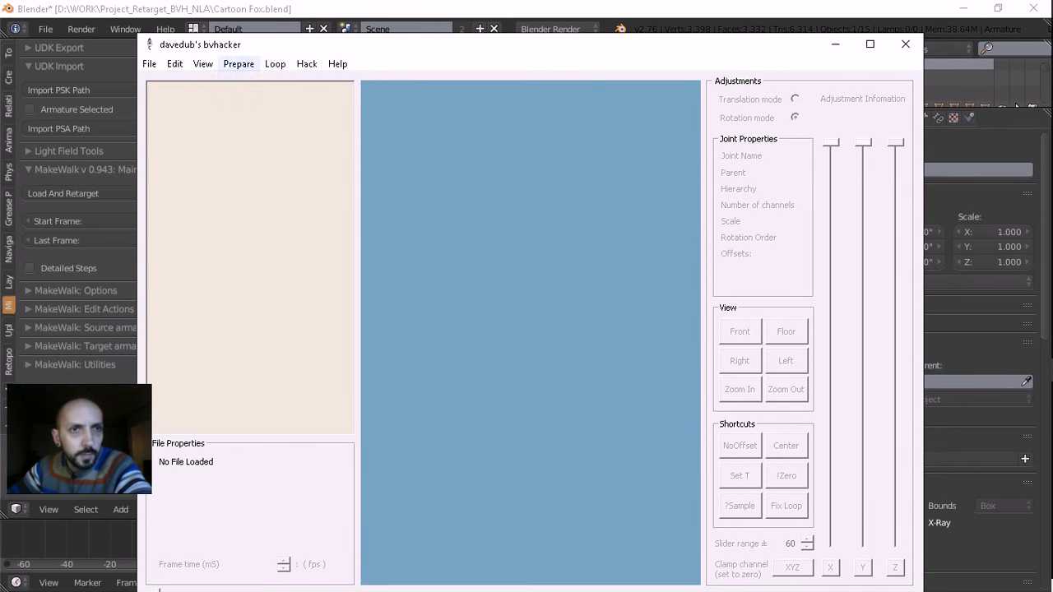
pyautogui.click(149, 63)
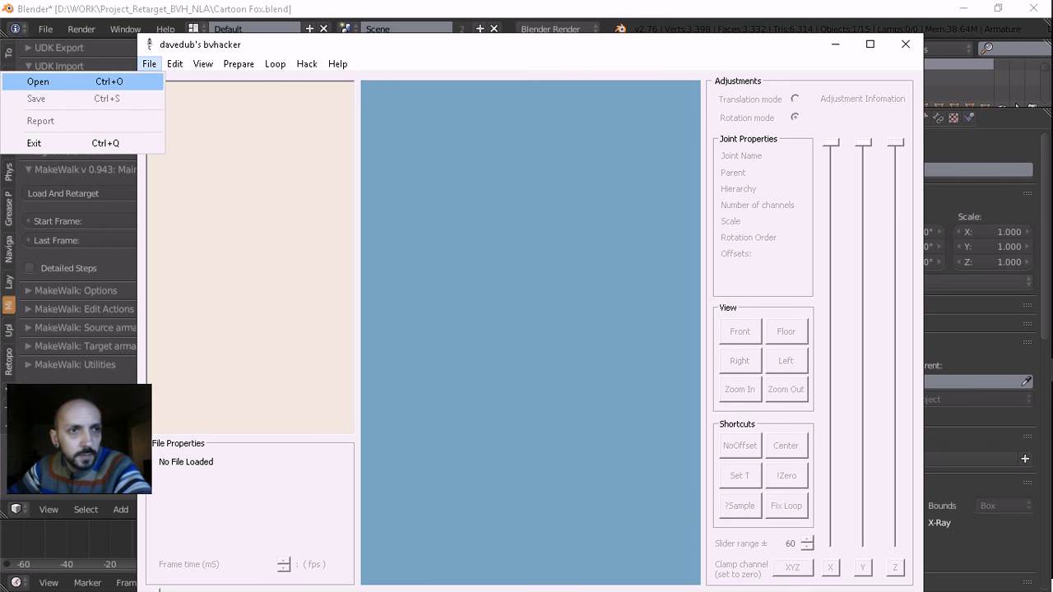
pyautogui.click(38, 81)
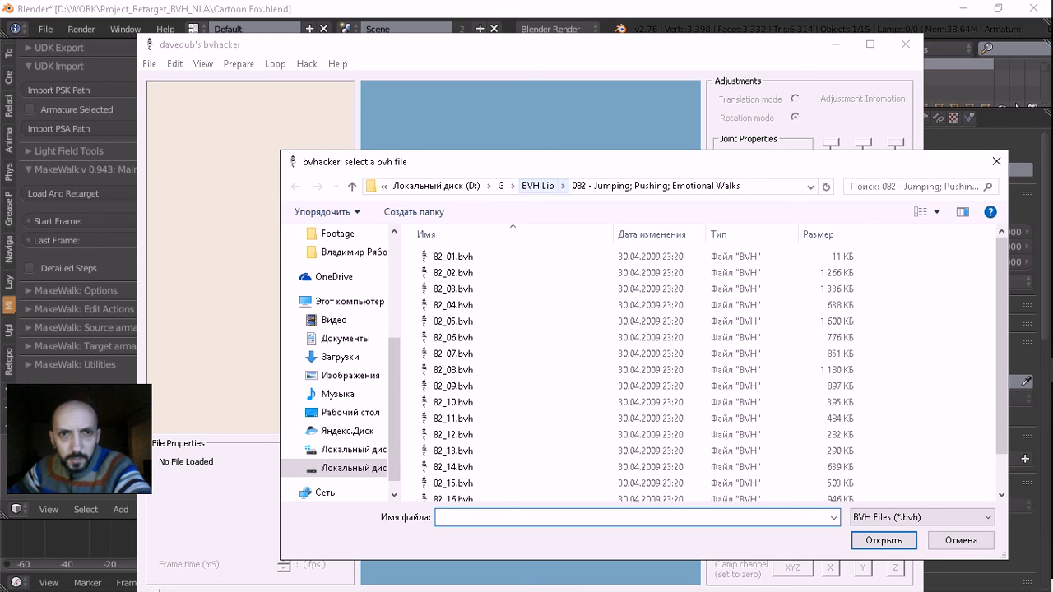
pyautogui.click(537, 186)
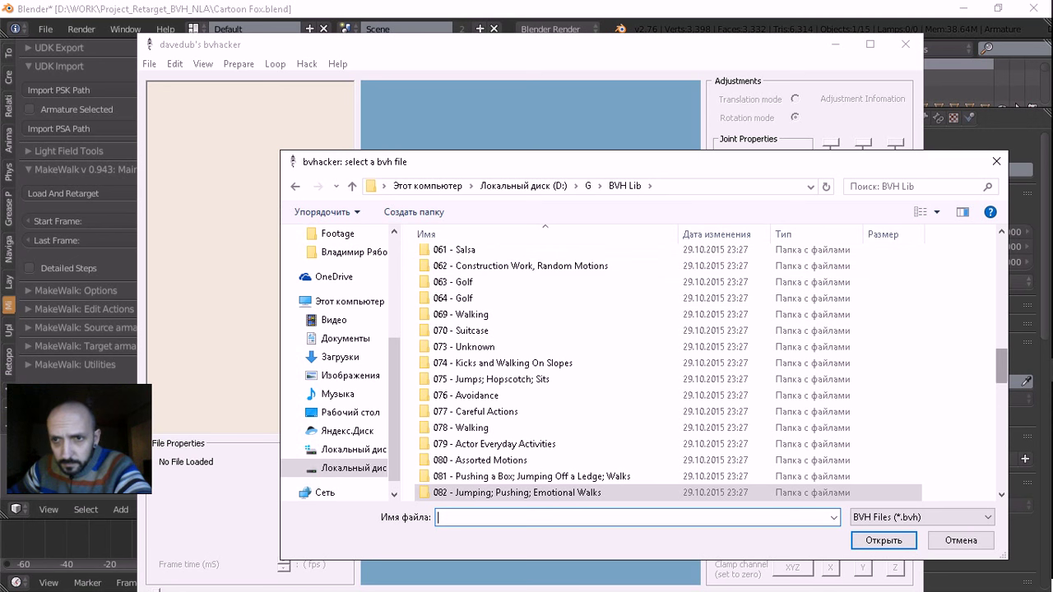
pyautogui.scroll(10, 740, 346)
pyautogui.scroll(5, 740, 346)
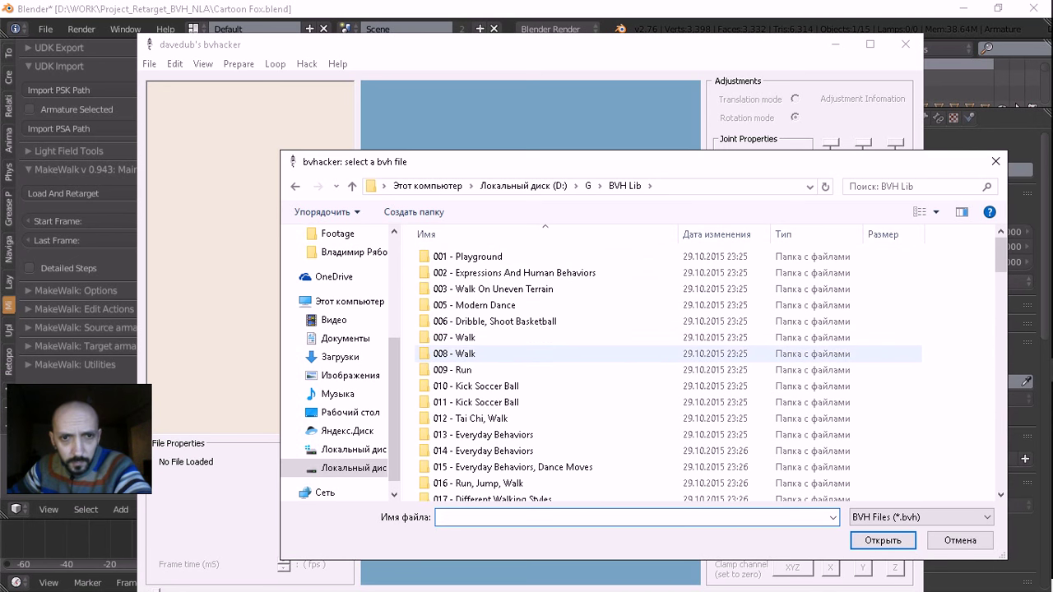
pyautogui.doubleClick(461, 370)
pyautogui.doubleClick(452, 256)
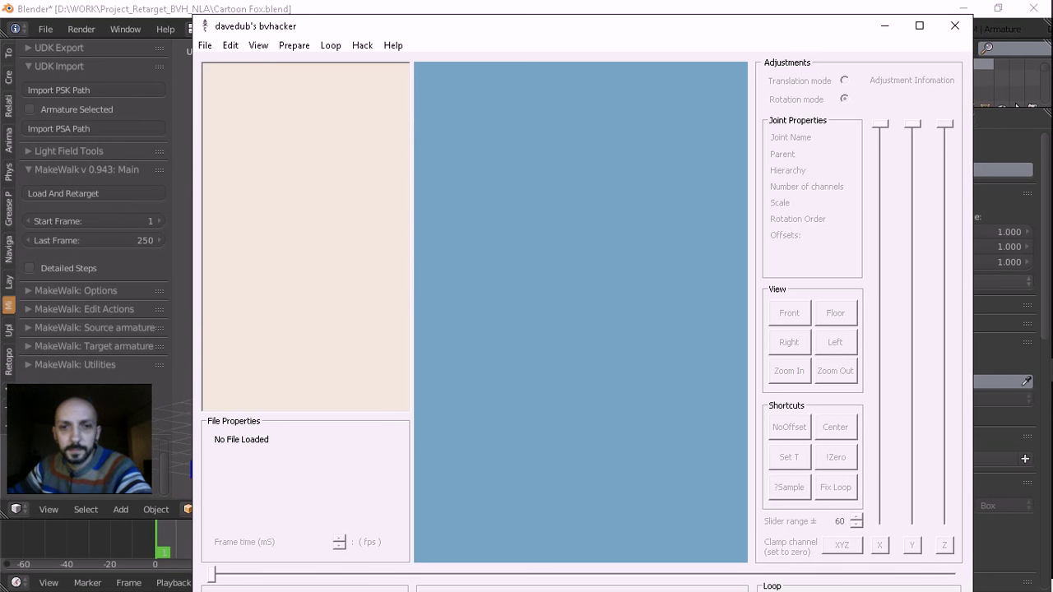
# Maximize bvhacker, open 09_01.bvh from 009 - Run, and play the skeleton's run from a high oblique view
pyautogui.doubleClick(757, 26)
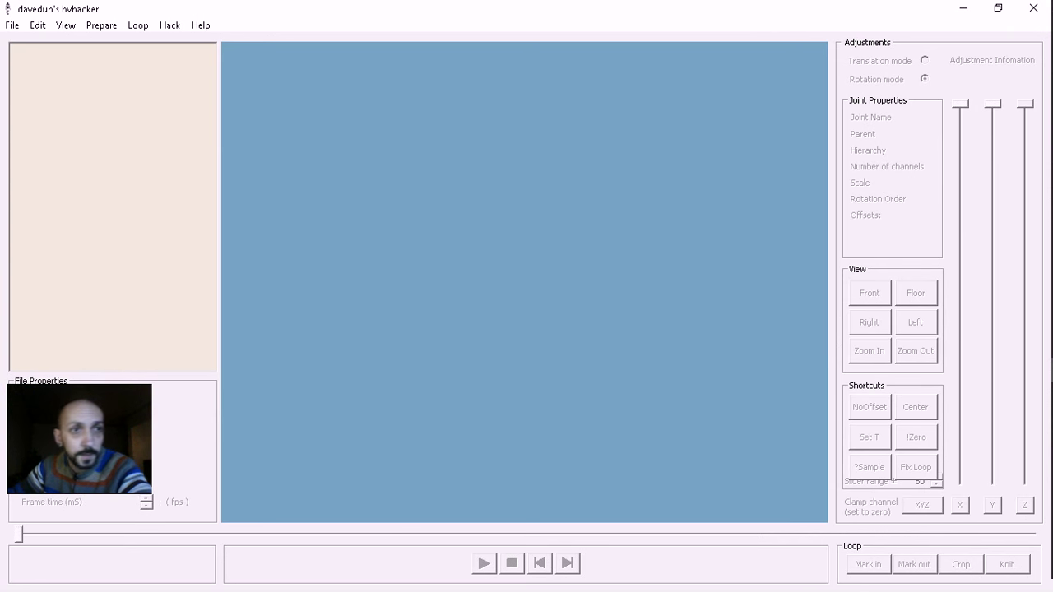
pyautogui.click(13, 25)
pyautogui.click(27, 41)
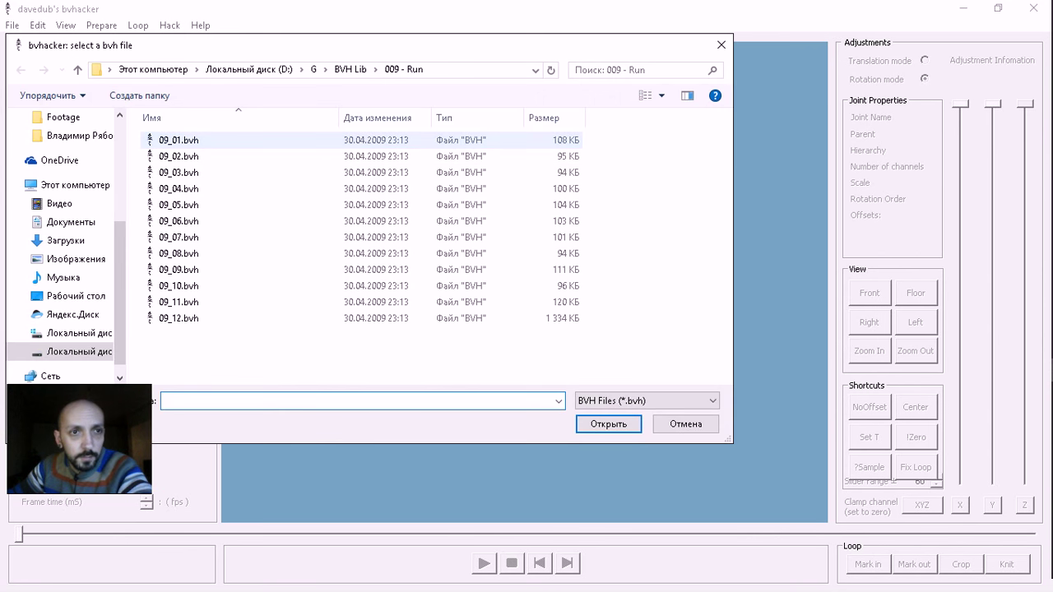
pyautogui.click(177, 140)
pyautogui.click(608, 423)
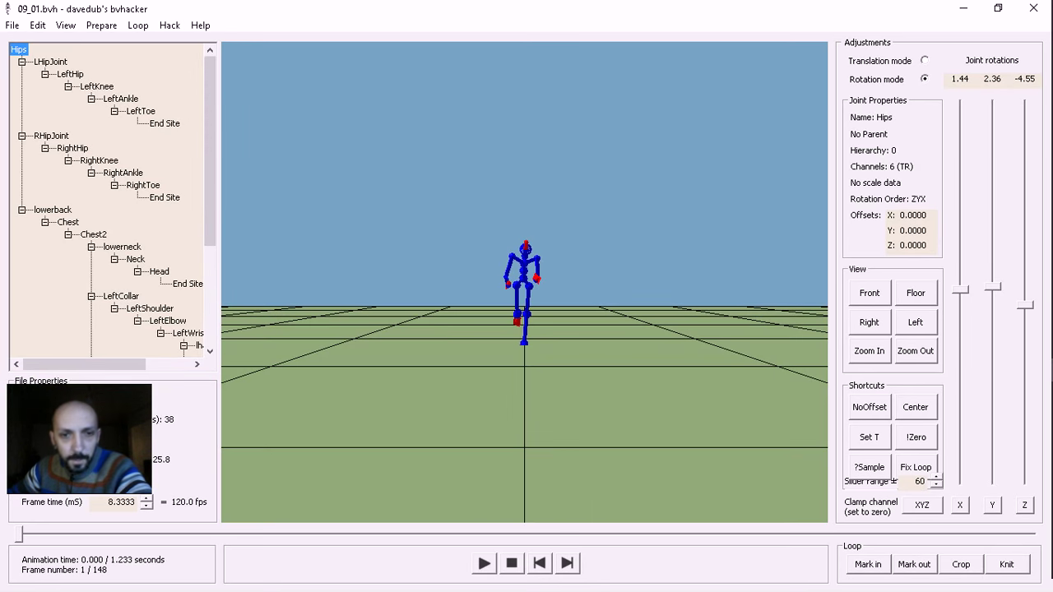
pyautogui.press('space')
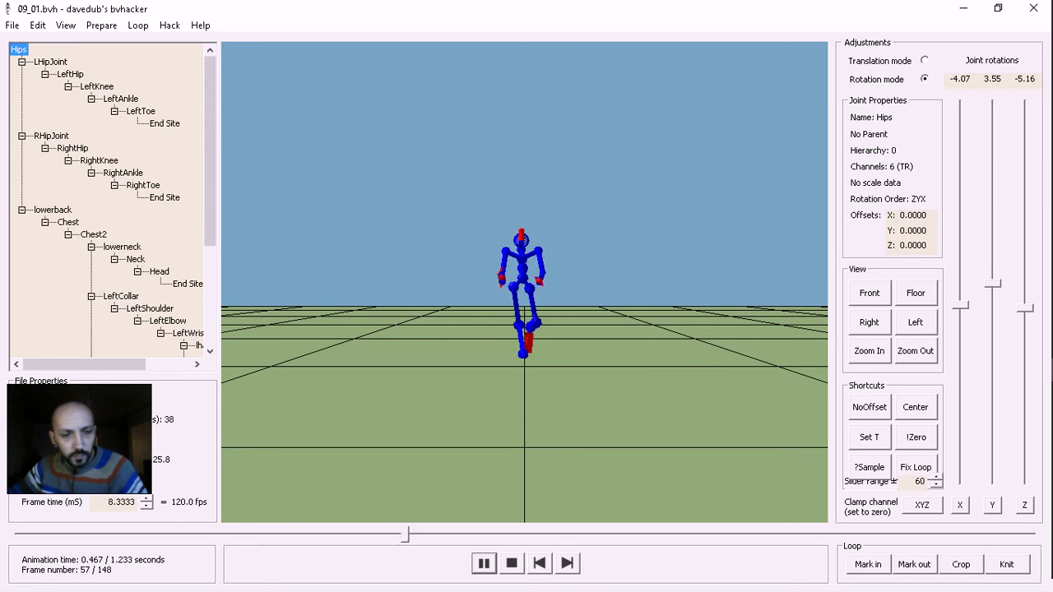
pyautogui.keyDown('alt'); pyautogui.moveTo(665, 353); pyautogui.dragTo(614, 404); pyautogui.keyUp('alt')
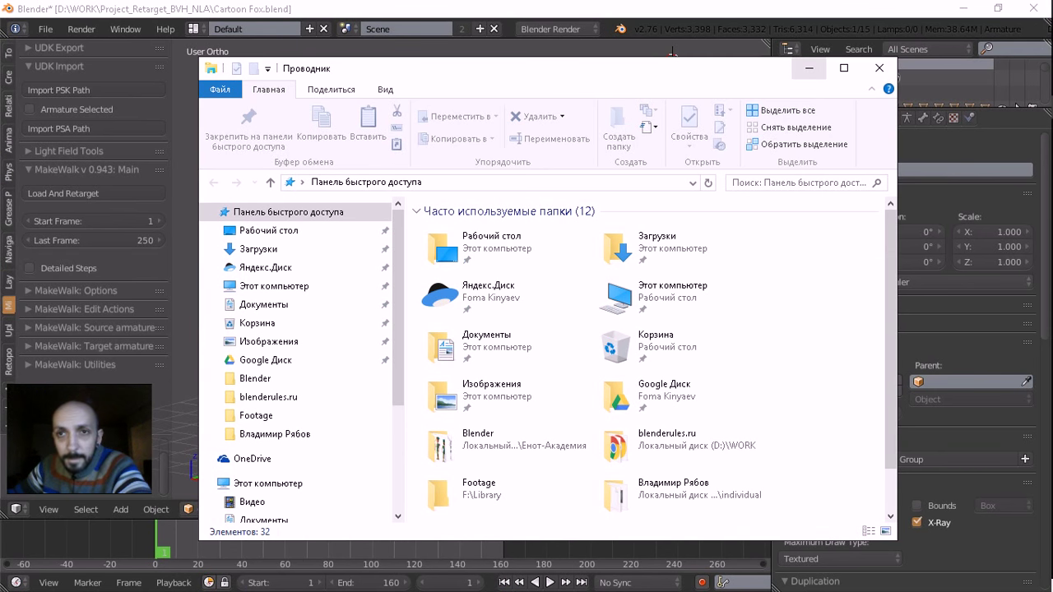
# Close Explorer and open Blender's User Preferences from the File menu
pyautogui.click(809, 69)
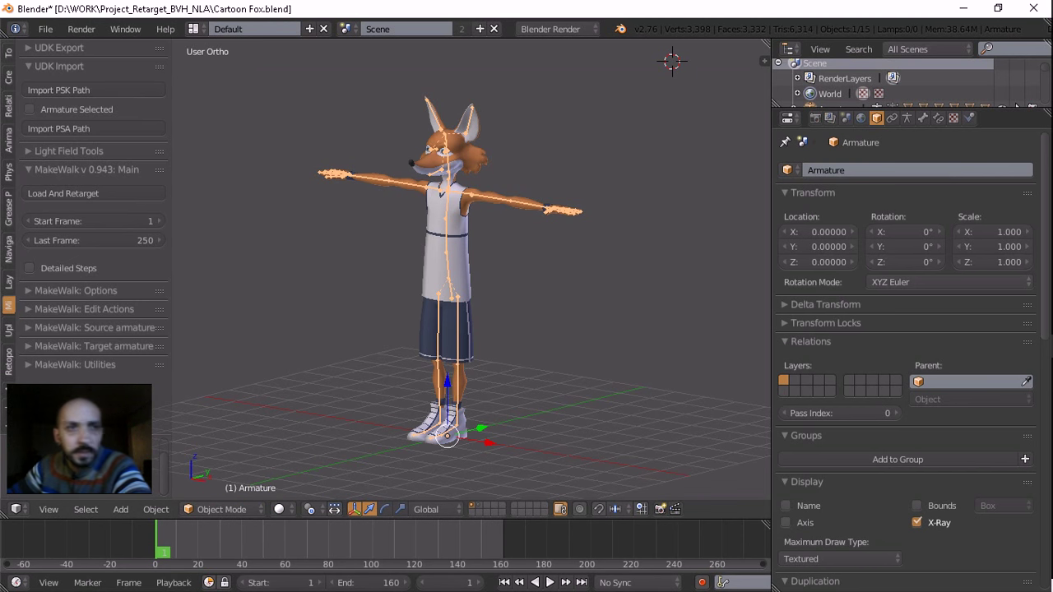
pyautogui.click(45, 29)
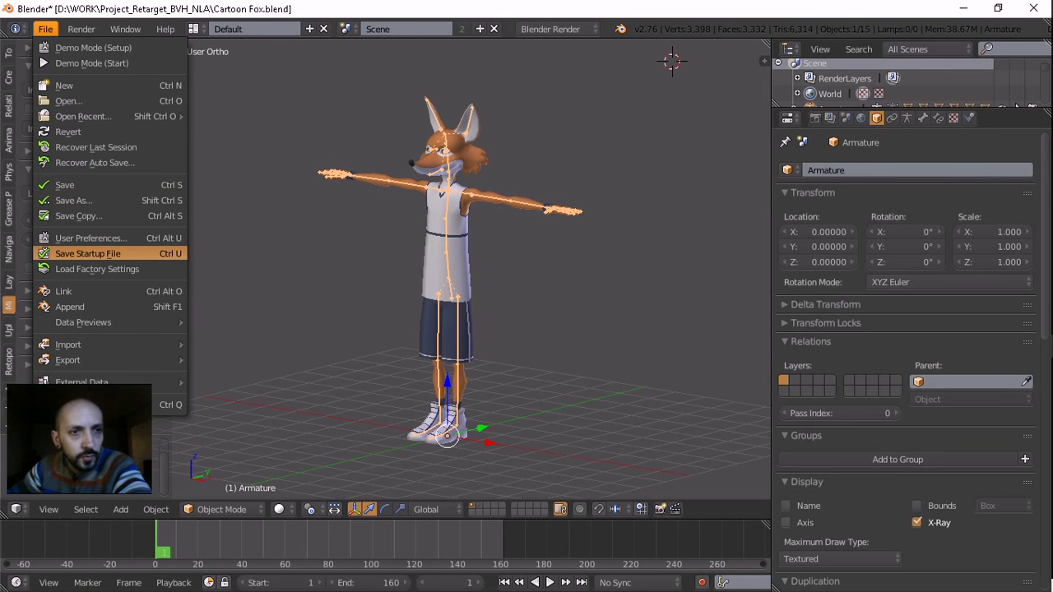
pyautogui.click(90, 238)
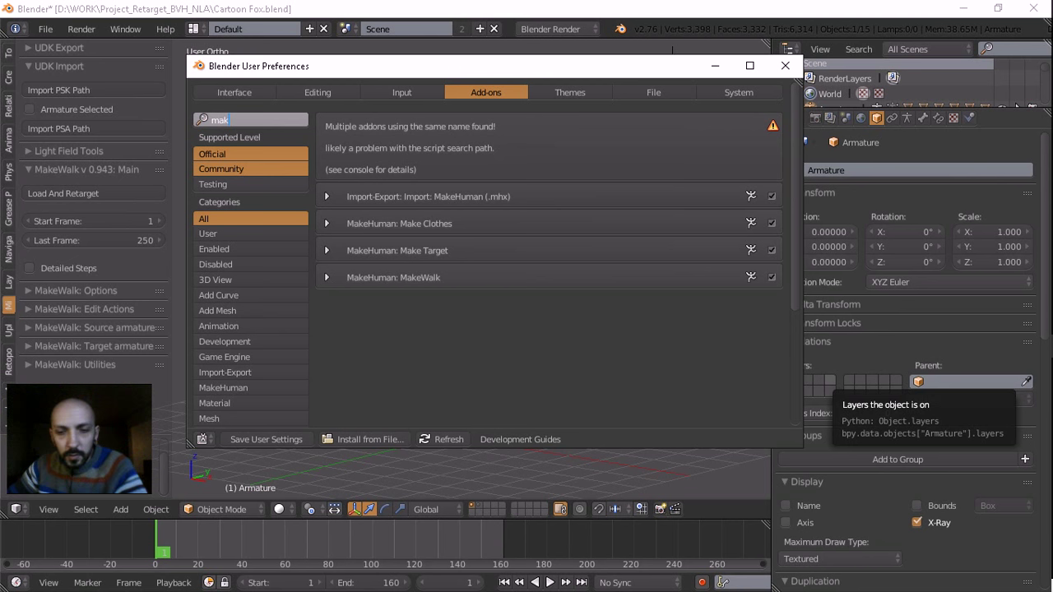
# Clear the add-on search and start Install from File on drive D:
pyautogui.press('BackSpace')
pyautogui.press('BackSpace')
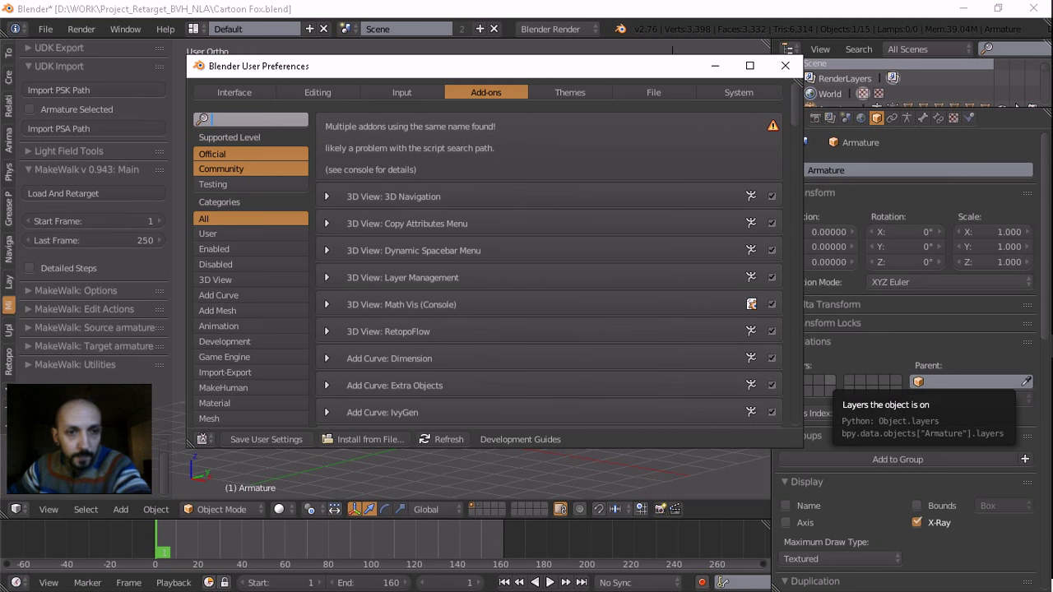
pyautogui.click(366, 440)
pyautogui.click(366, 439)
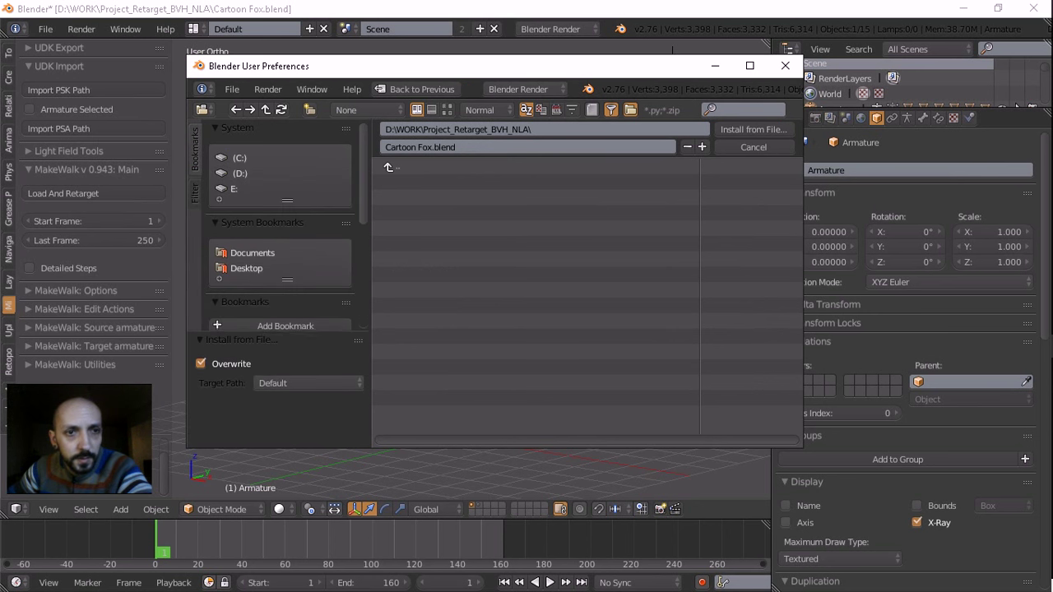
pyautogui.click(239, 172)
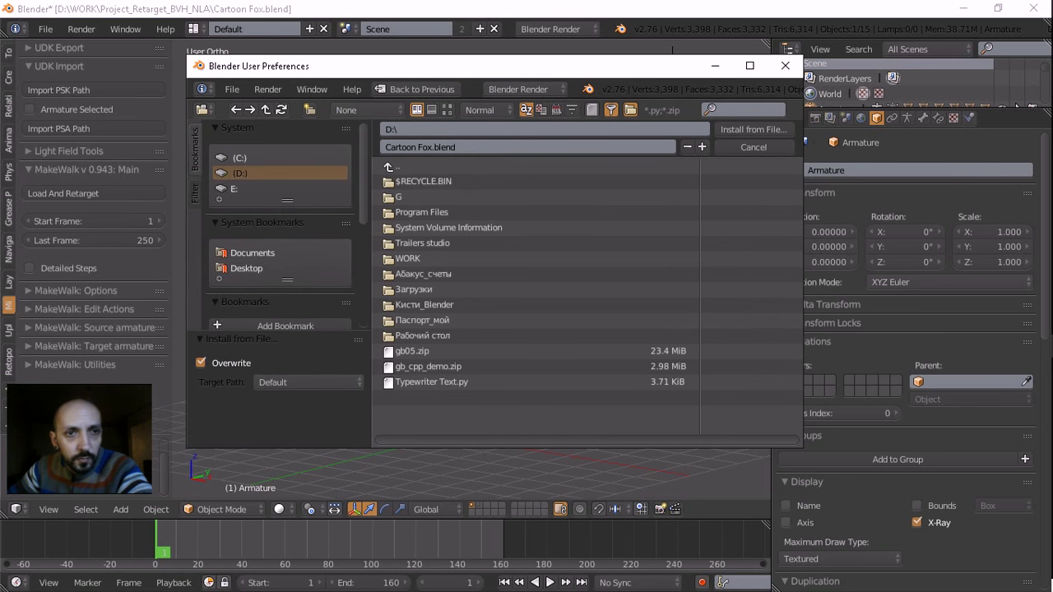
# Browse to D:\G\SOFT, cancel the install, and minimize User Preferences
pyautogui.doubleClick(419, 198)
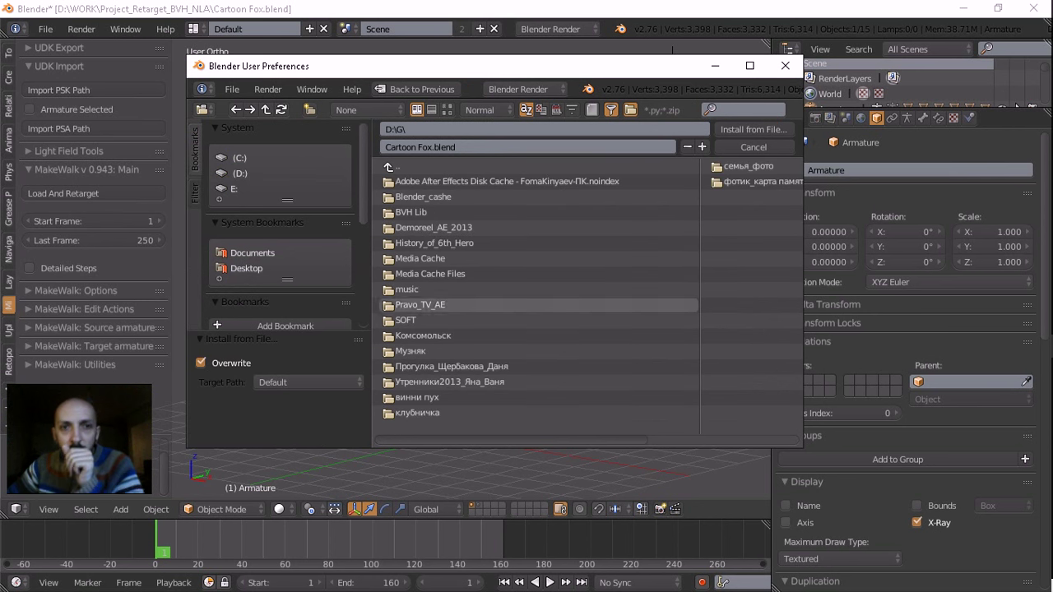
pyautogui.click(406, 320)
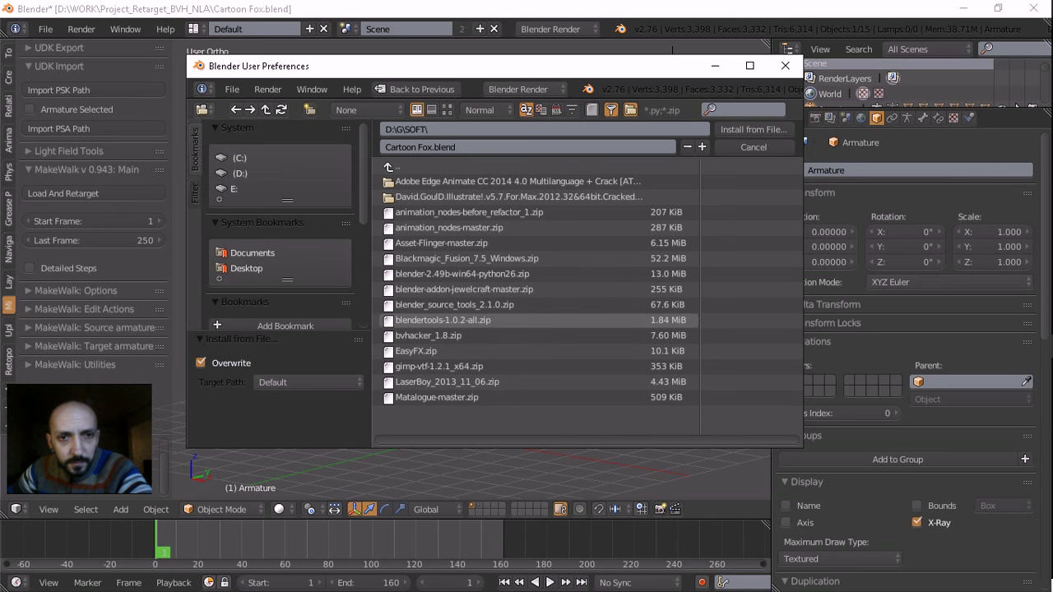
pyautogui.click(753, 146)
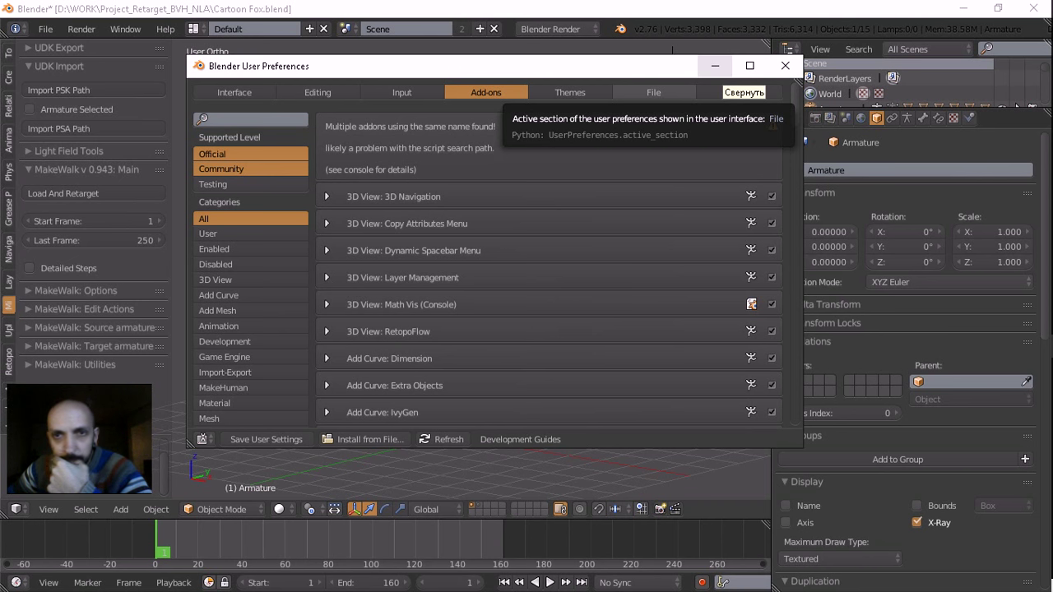
pyautogui.click(715, 66)
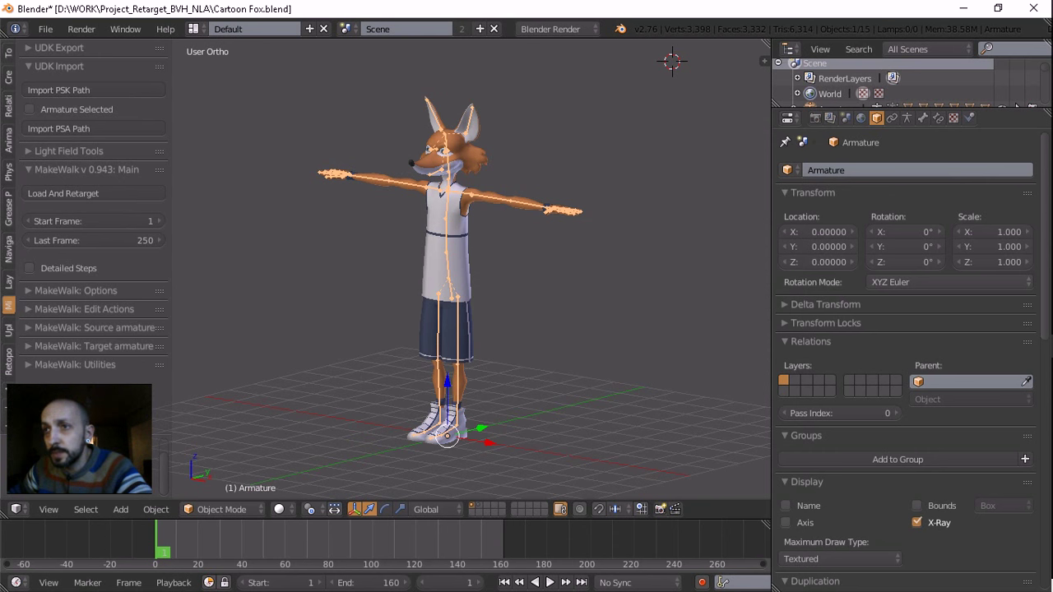
pyautogui.press('super+e')
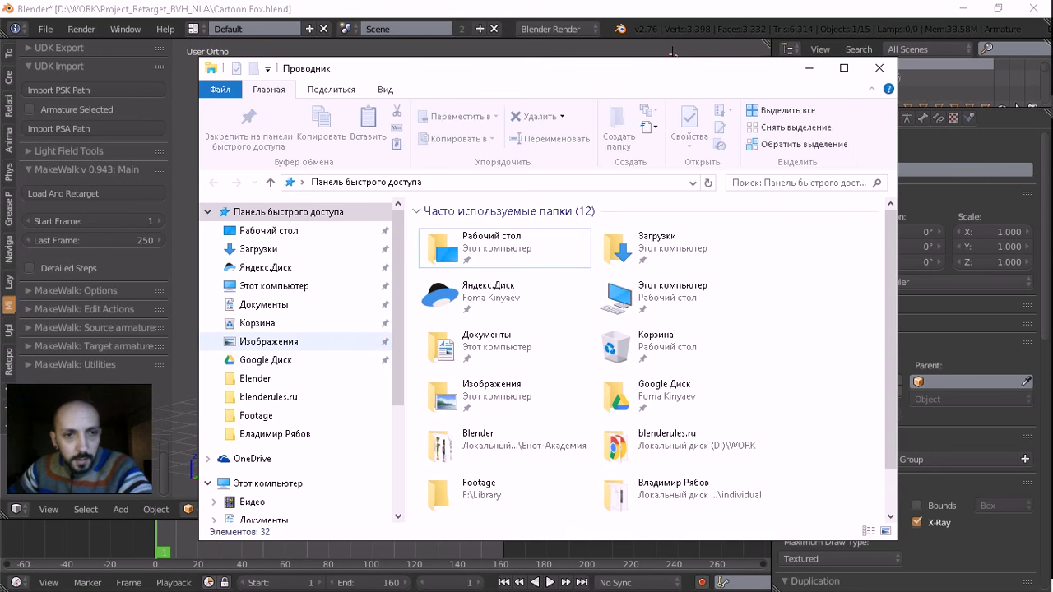
pyautogui.click(877, 69)
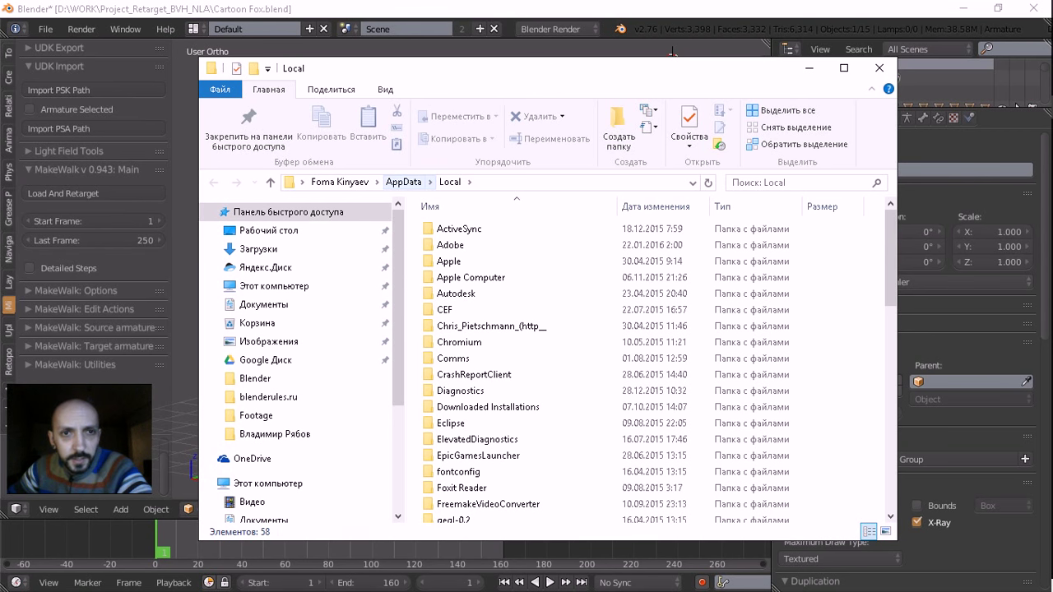
pyautogui.click(417, 183)
pyautogui.click(510, 182)
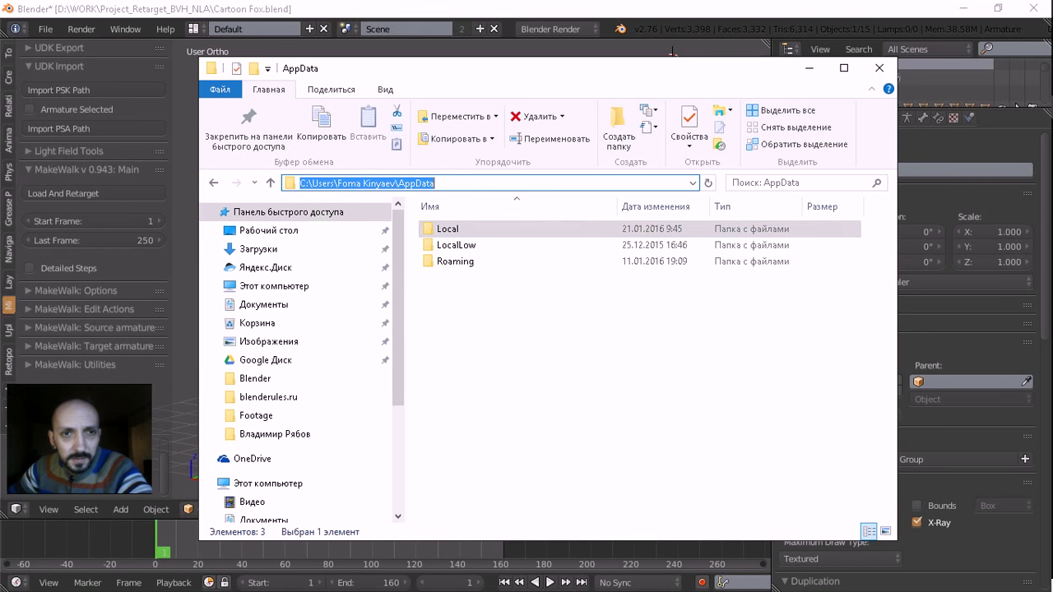
pyautogui.moveTo(434, 183); pyautogui.dragTo(399, 182)
pyautogui.hotkey('ctrl', 'c')
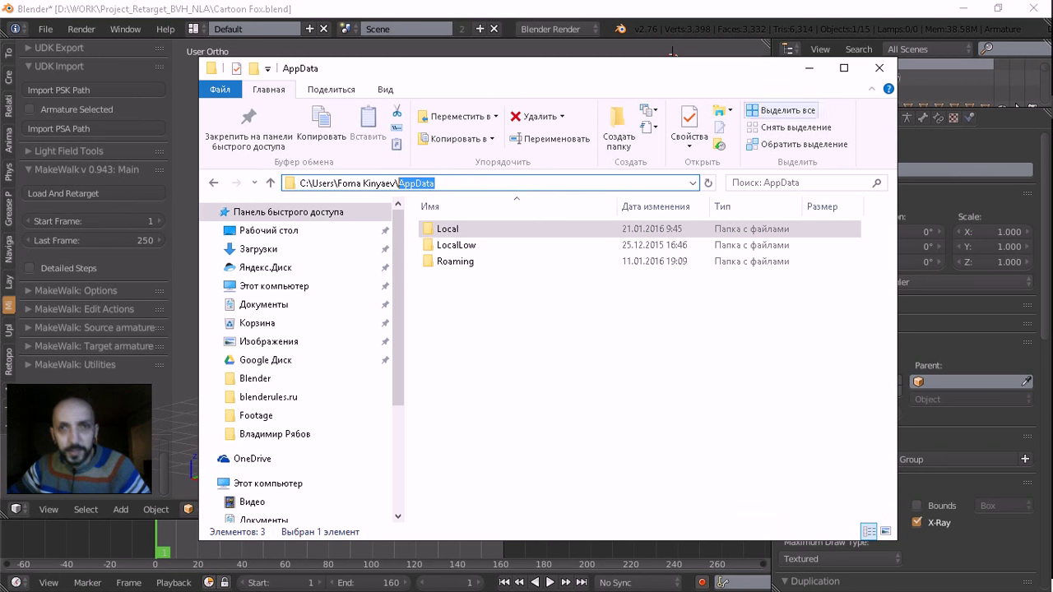
pyautogui.click(879, 68)
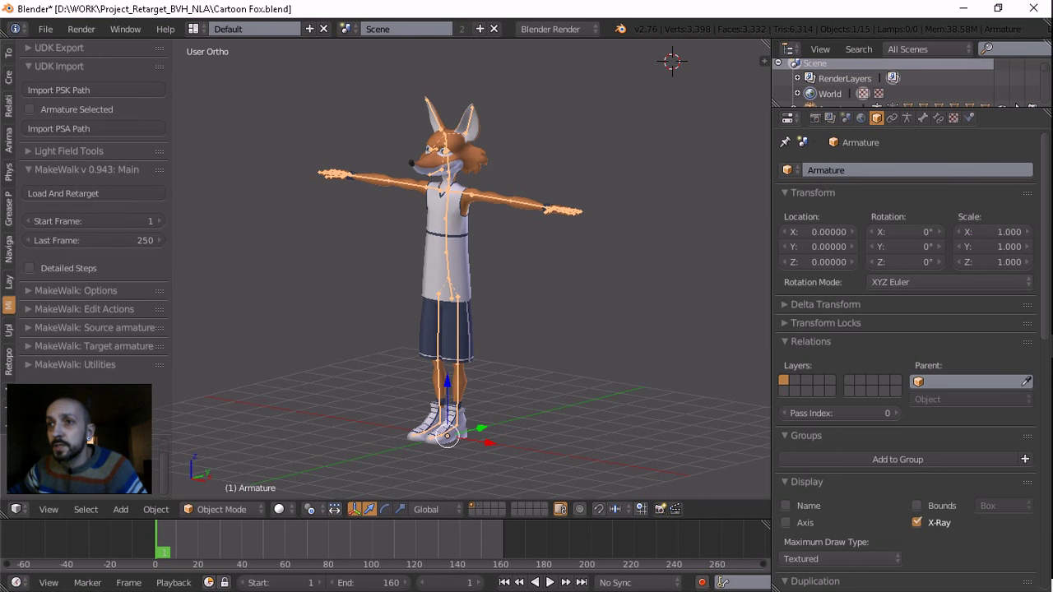
# Open File Explorer at %AppData% (the Roaming folder) and move the window up-left
pyautogui.press('super+e')
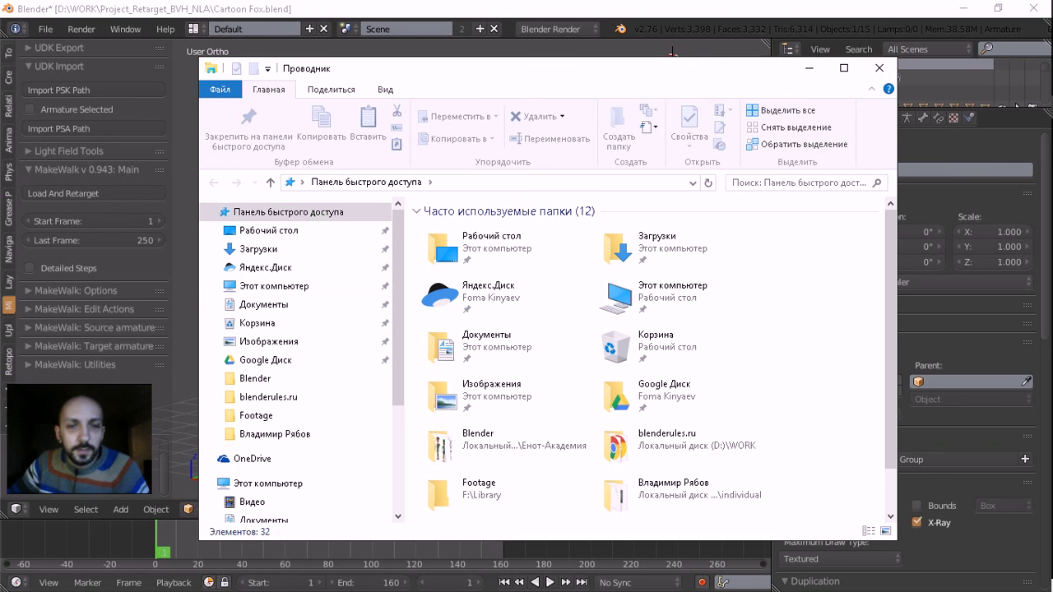
pyautogui.click(448, 183)
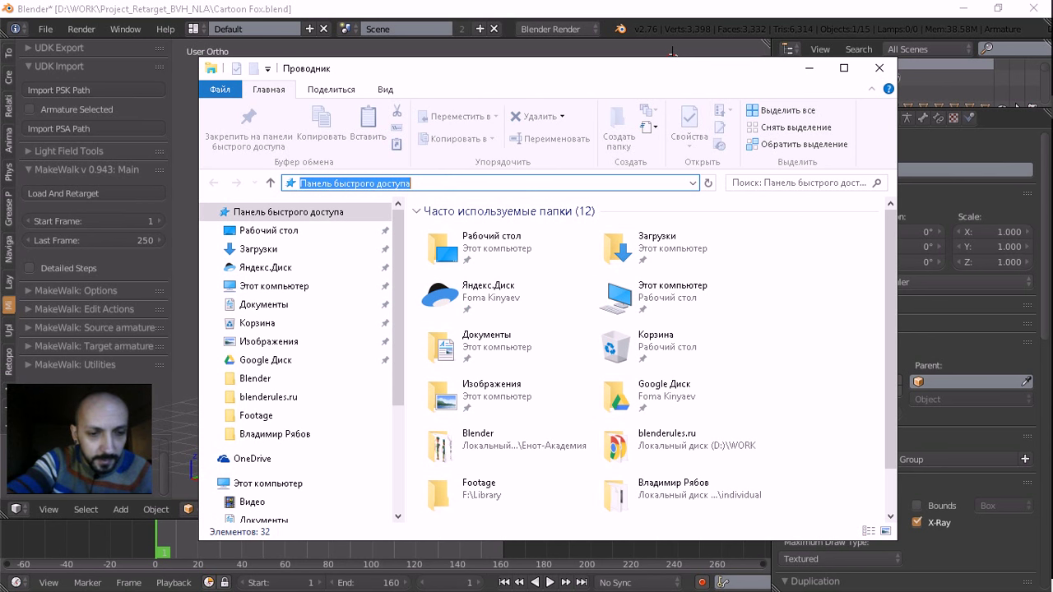
pyautogui.write('%')
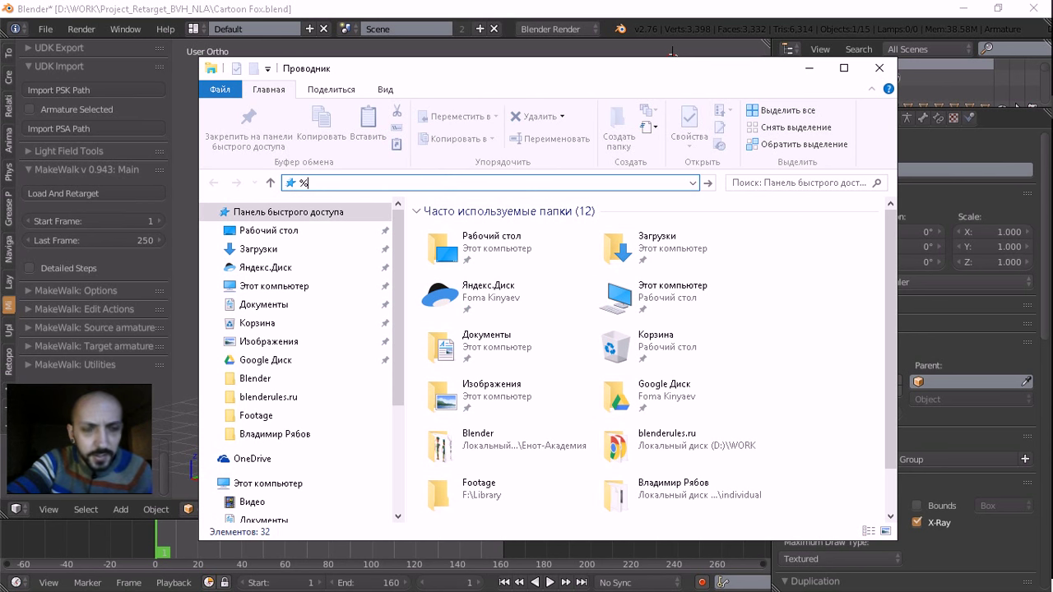
pyautogui.write('%')
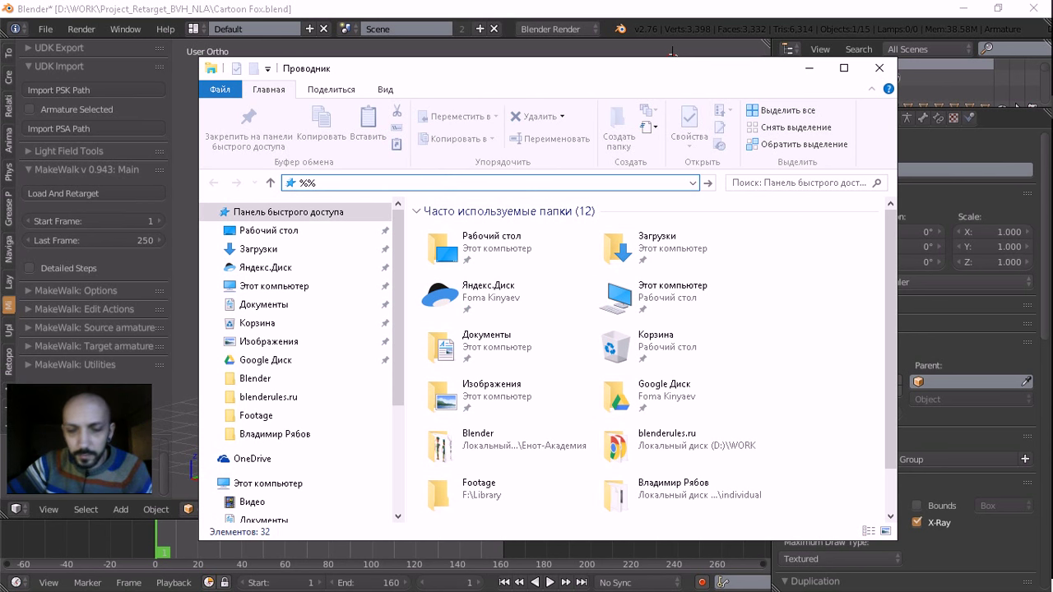
pyautogui.press('Left')
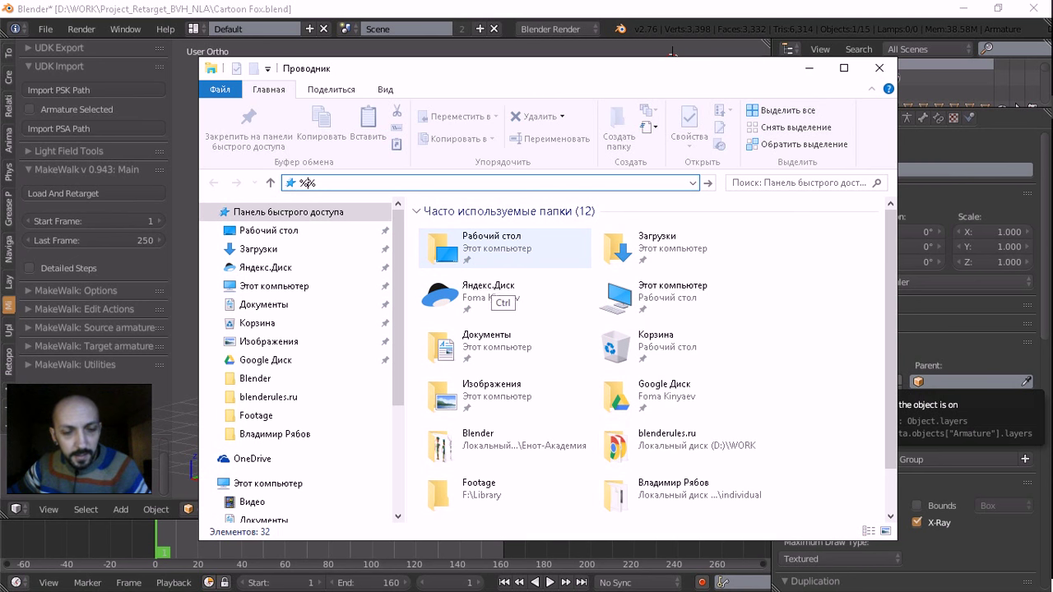
pyautogui.hotkey('ctrl', 'v')
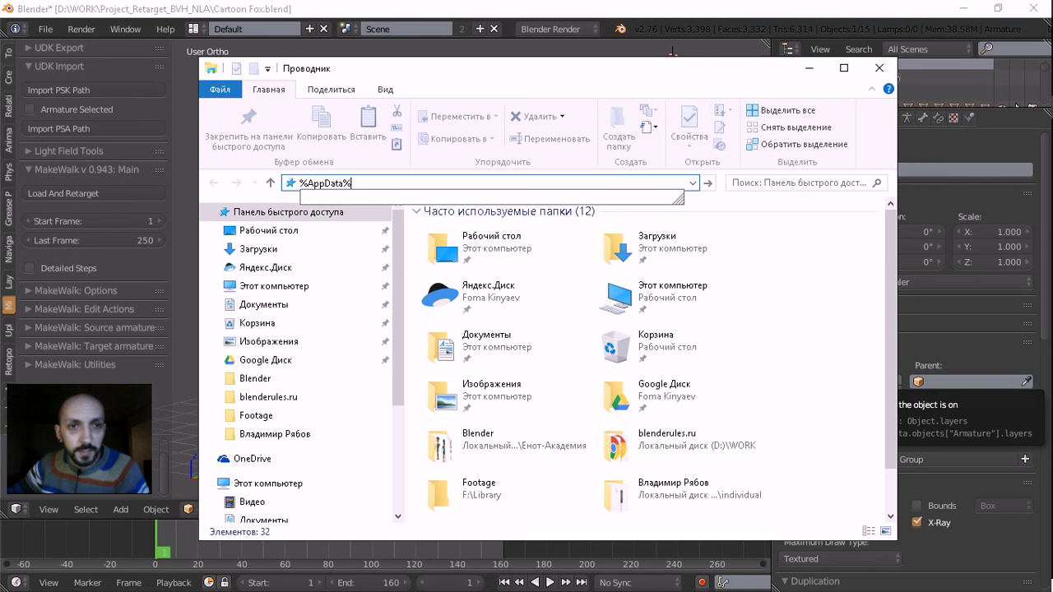
pyautogui.press('Return')
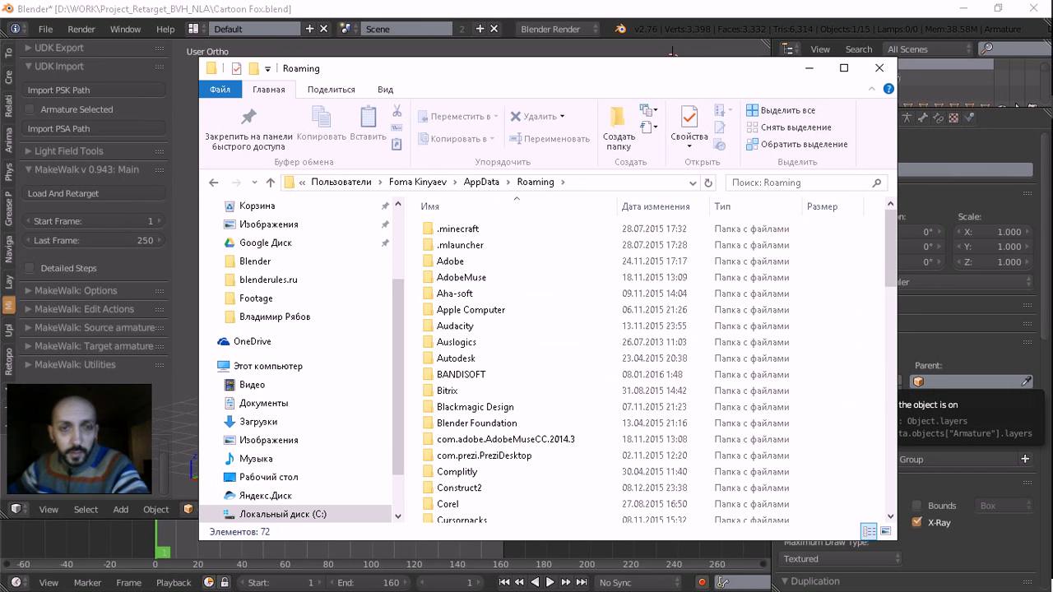
pyautogui.moveTo(625, 77); pyautogui.dragTo(598, 66)
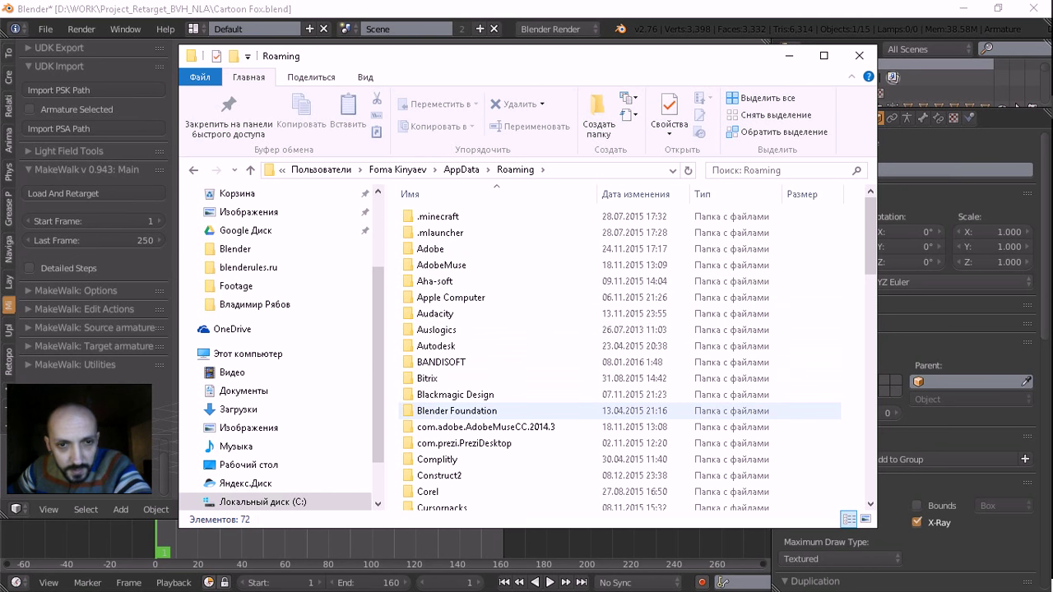
# Open Blender Foundation > Blender > 2.73 > config, then switch to the AppData Local folder
pyautogui.doubleClick(454, 410)
pyautogui.doubleClick(432, 216)
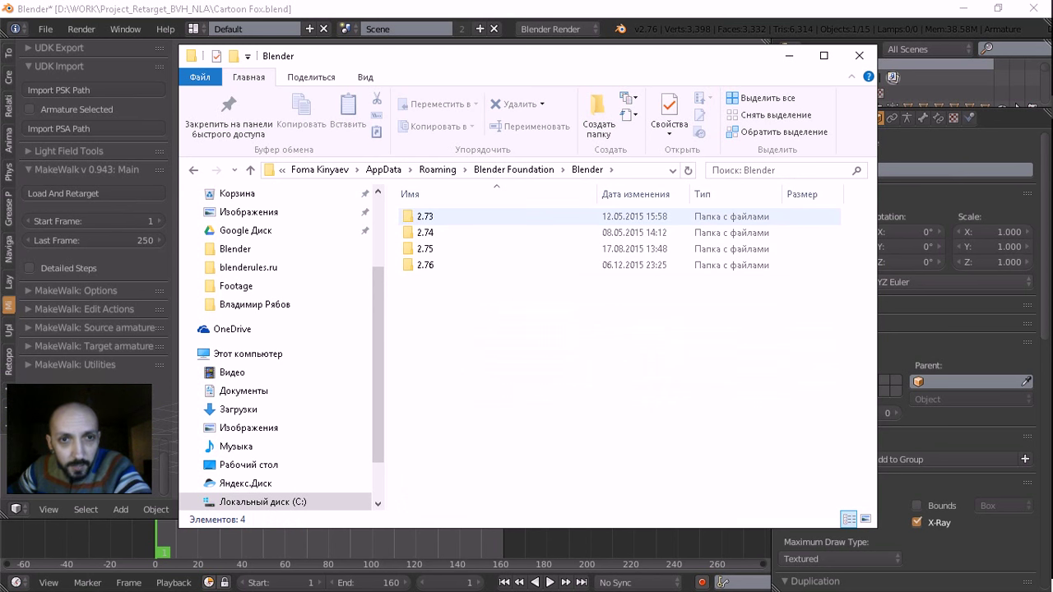
pyautogui.doubleClick(485, 217)
pyautogui.doubleClick(484, 217)
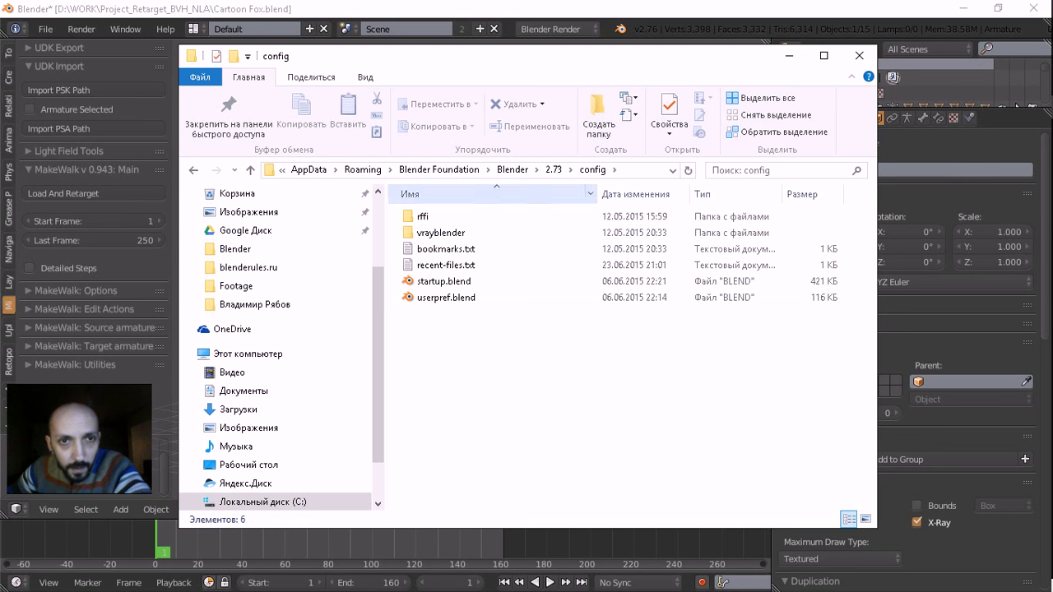
pyautogui.click(308, 169)
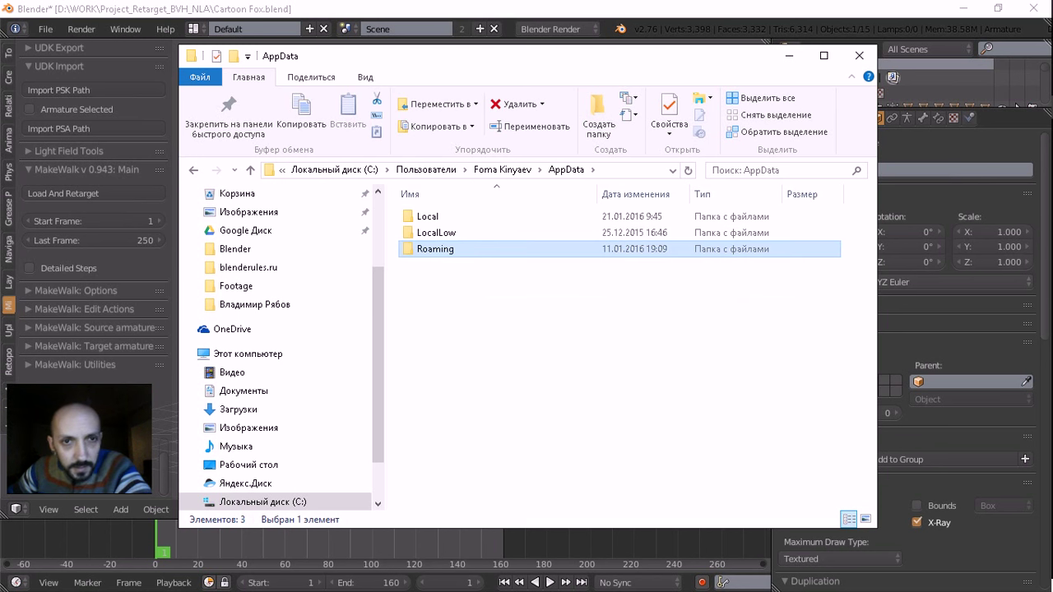
pyautogui.doubleClick(460, 216)
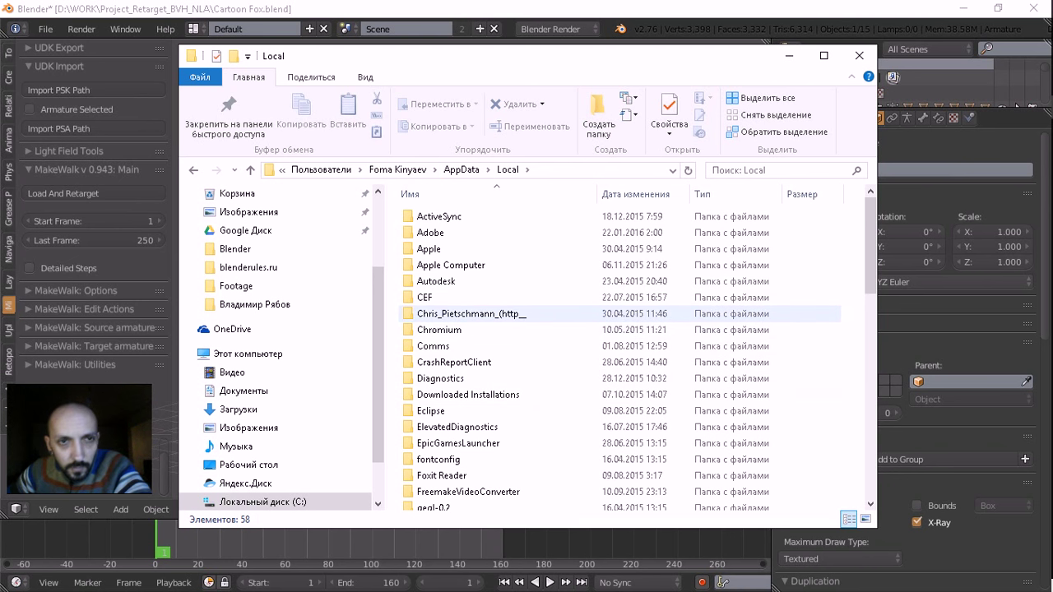
# Scroll through the AppData Local folder's contents, then go back up to AppData
pyautogui.scroll(-1, 460, 370)
pyautogui.scroll(-2, 461, 370)
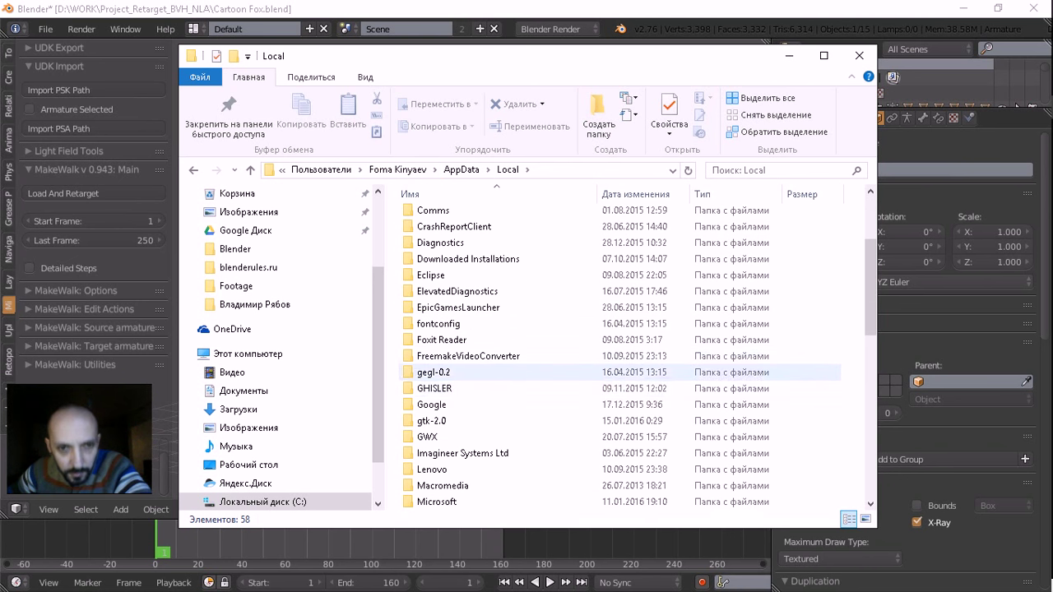
pyautogui.scroll(-3, 461, 370)
pyautogui.scroll(2, 460, 329)
pyautogui.scroll(1, 460, 329)
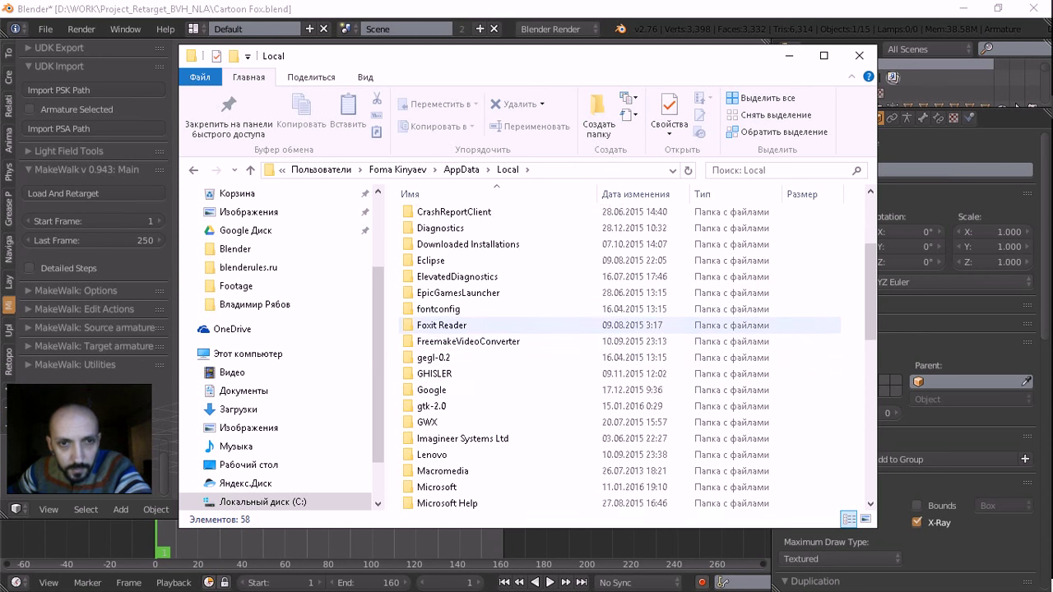
pyautogui.scroll(3, 460, 329)
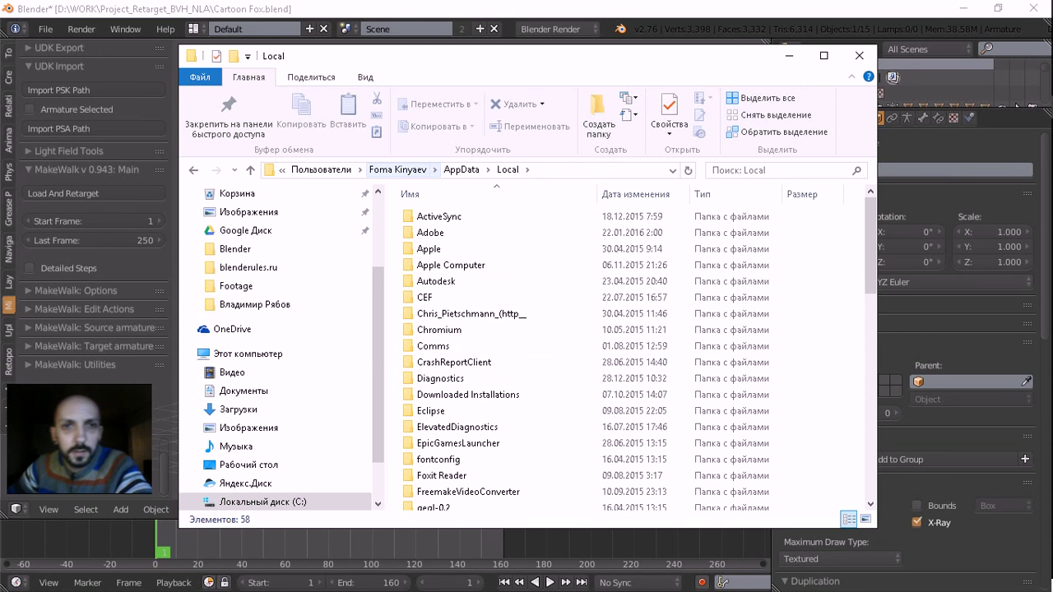
pyautogui.click(460, 170)
# Open Roaming > Blender Foundation > Blender > 2.76 > scripts > addons
pyautogui.doubleClick(435, 249)
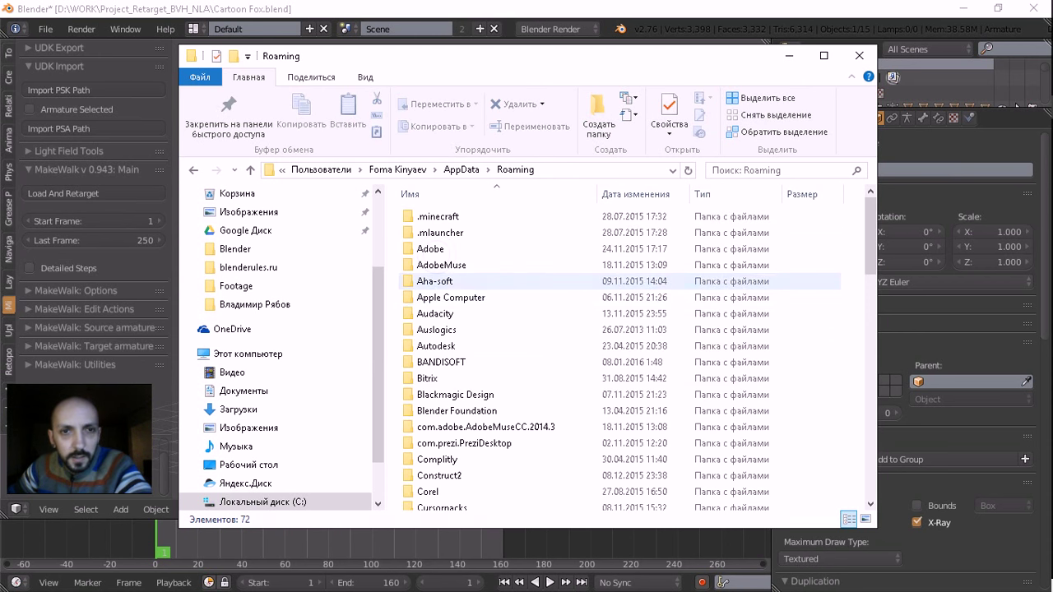
pyautogui.doubleClick(444, 410)
pyautogui.doubleClick(424, 217)
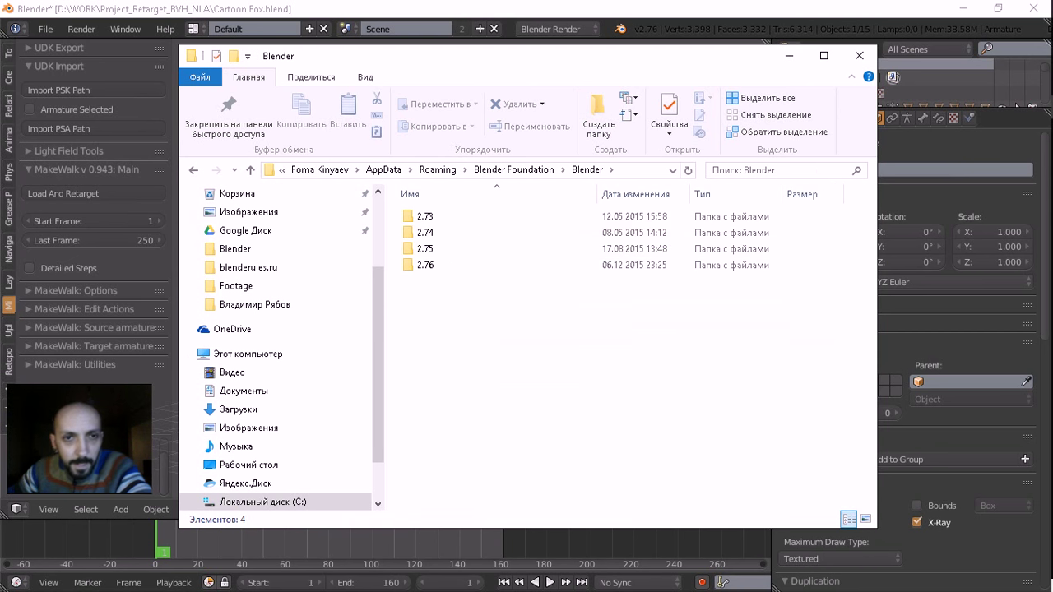
pyautogui.doubleClick(425, 265)
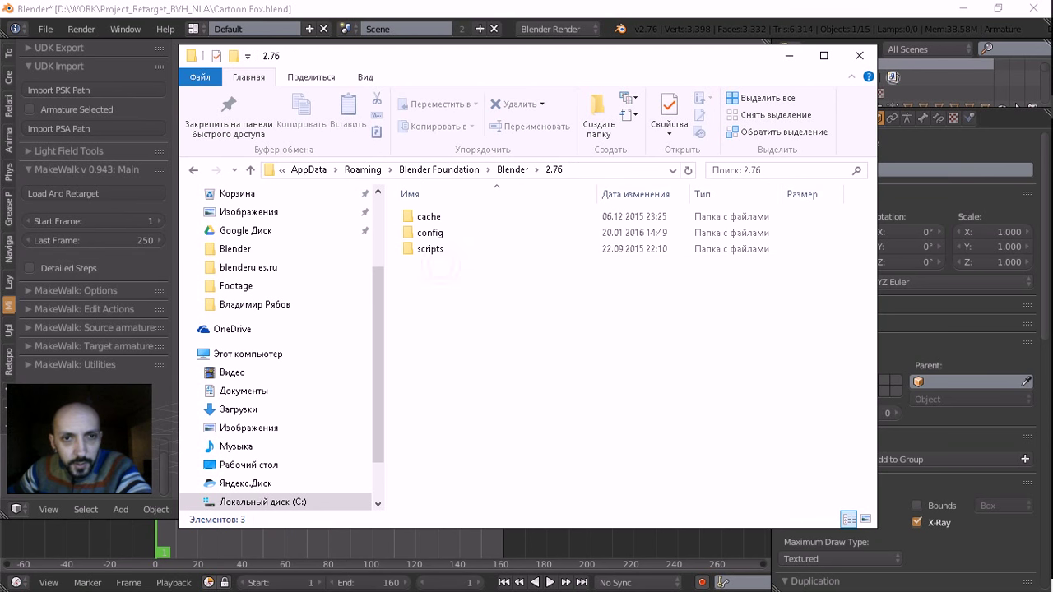
pyautogui.doubleClick(429, 249)
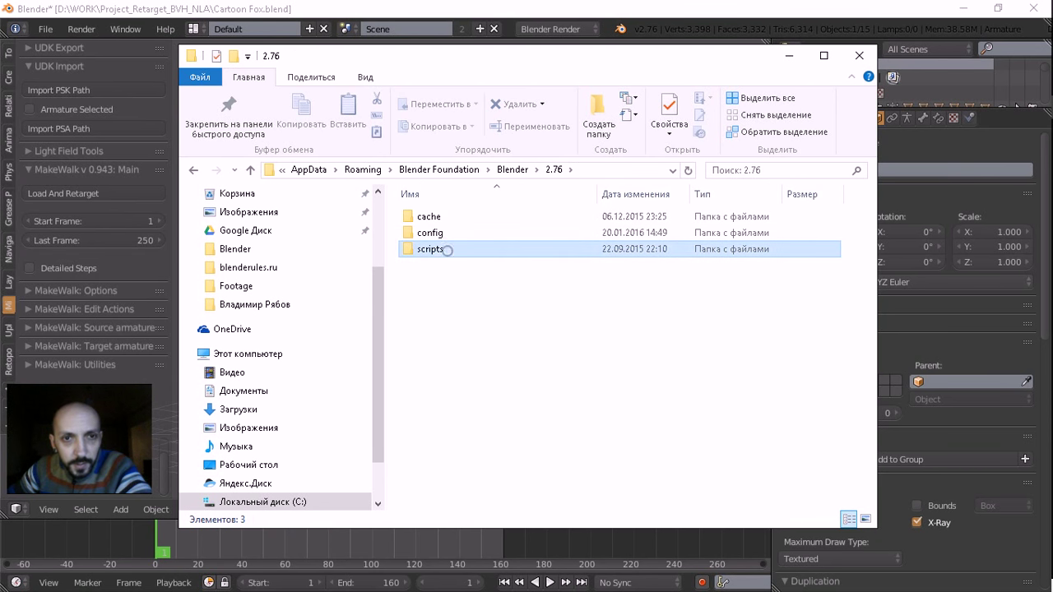
pyautogui.doubleClick(428, 216)
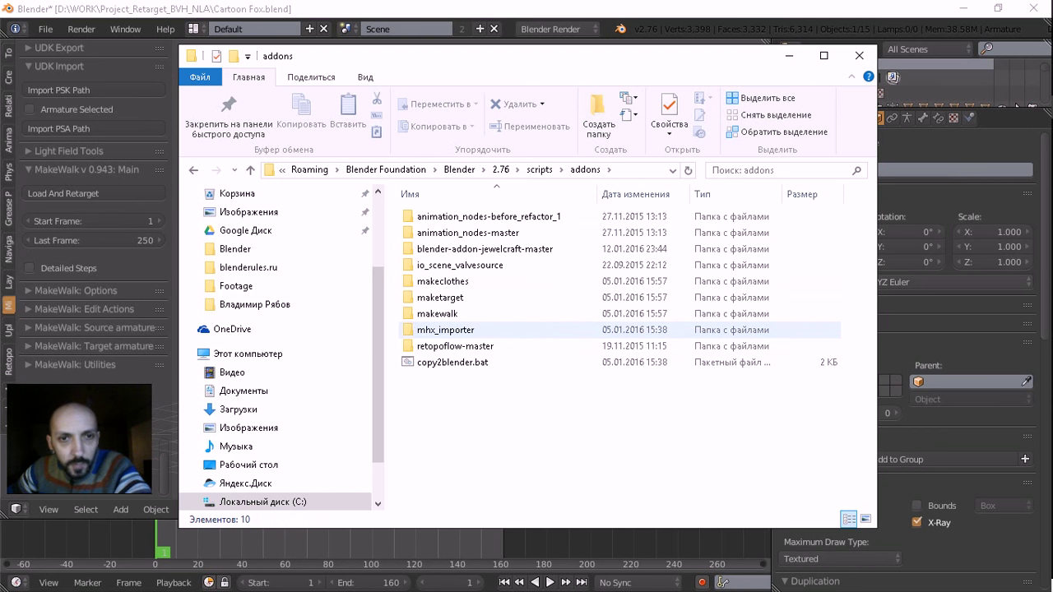
# View the mhx_importer folder's files, then return to addons and select makewalk and mhx_importer
pyautogui.doubleClick(445, 329)
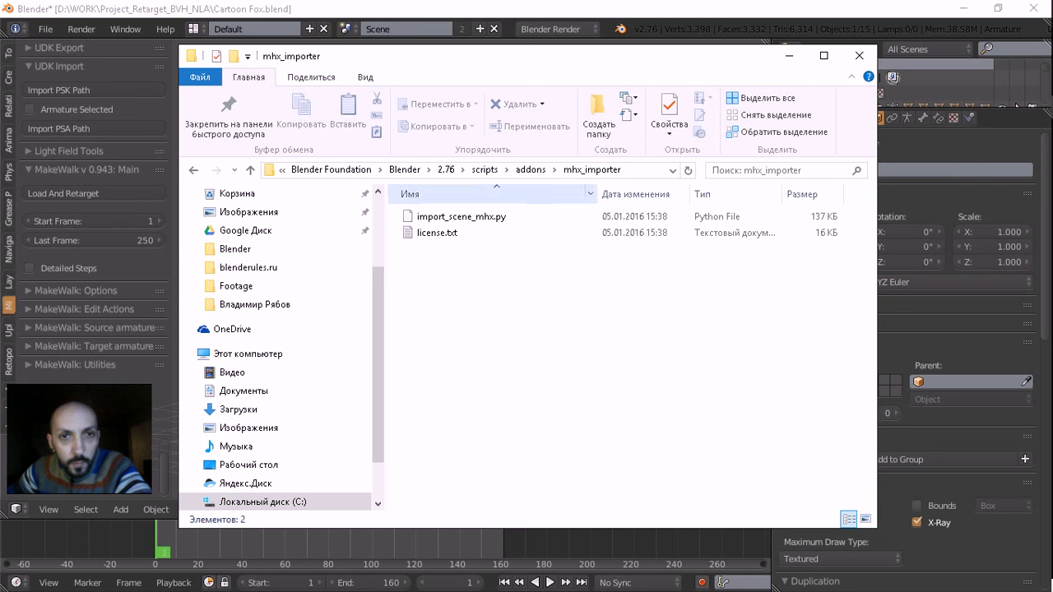
pyautogui.click(531, 170)
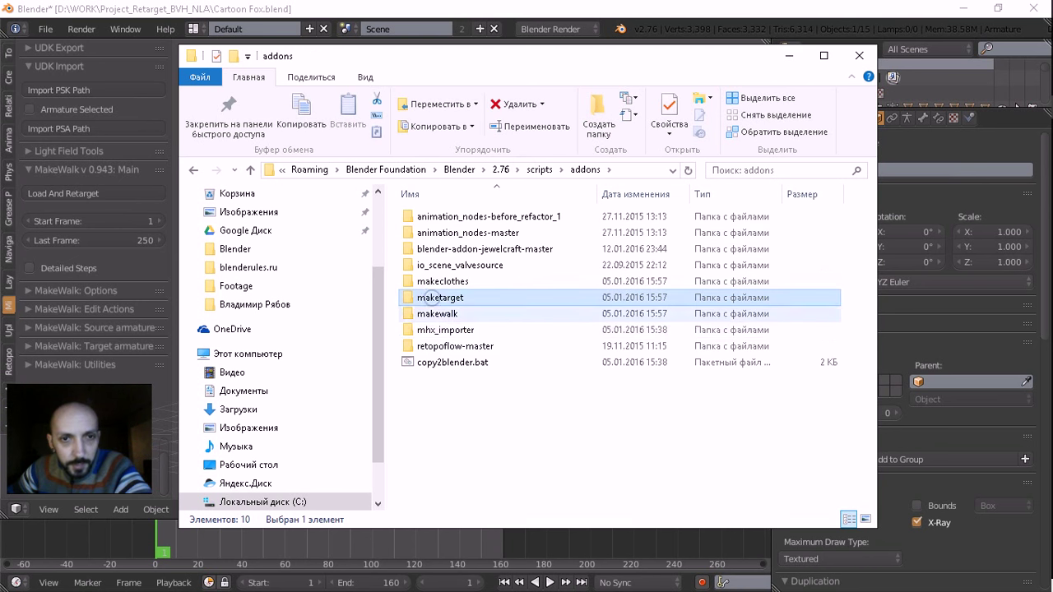
pyautogui.click(438, 313)
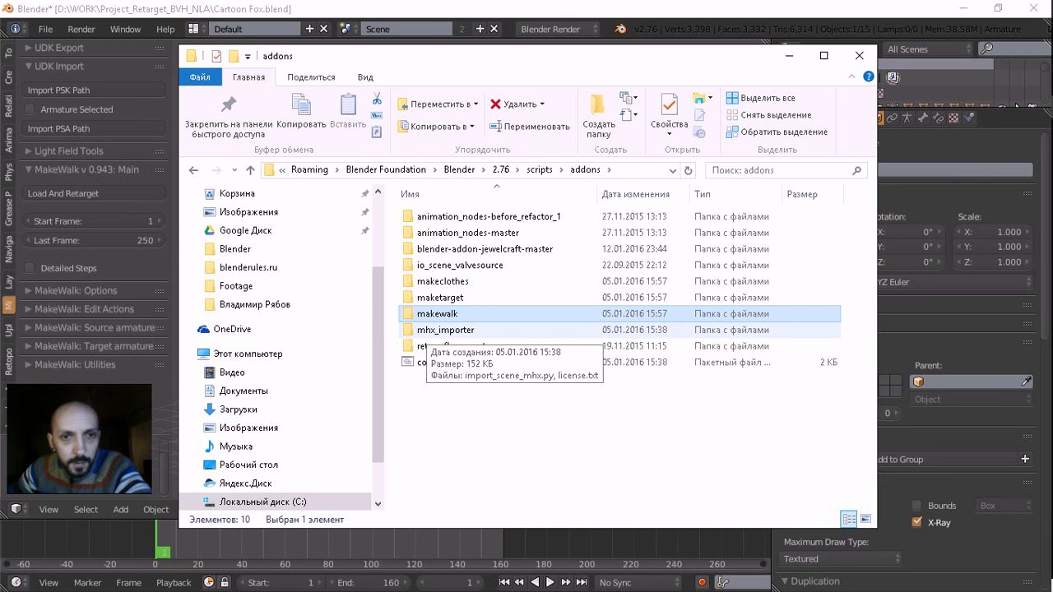
pyautogui.click(445, 330)
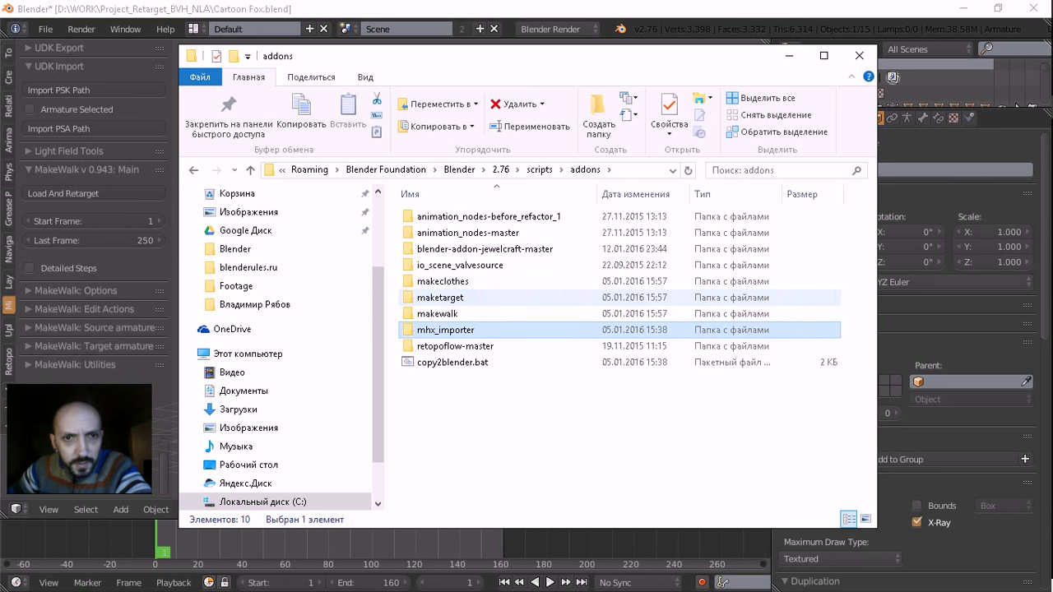
# Reopen mhx_importer, then switch back to Blender's add-on preferences with Ctrl+Alt+U
pyautogui.click(436, 313)
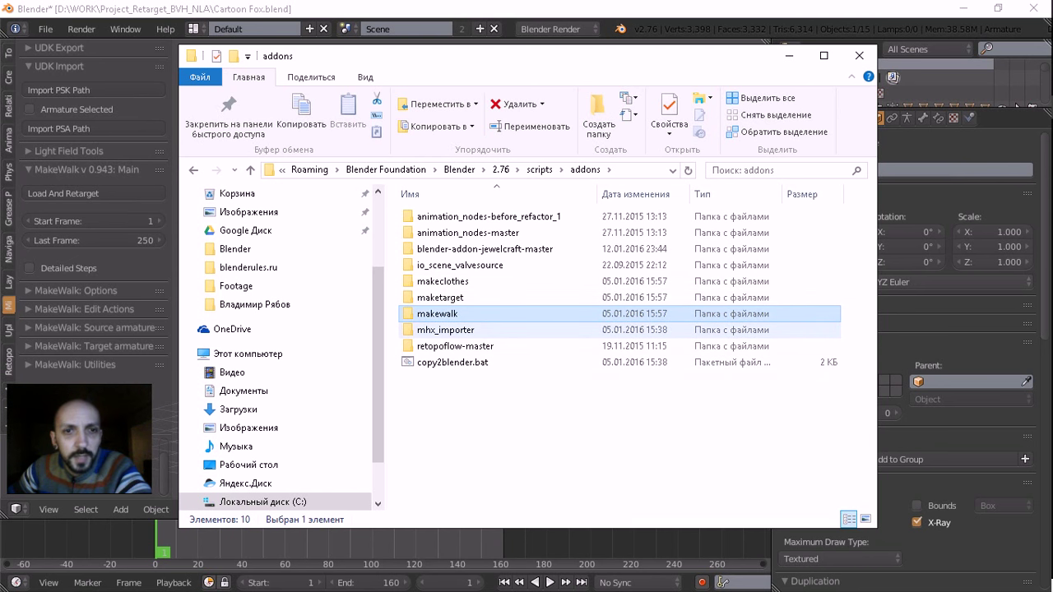
pyautogui.doubleClick(444, 329)
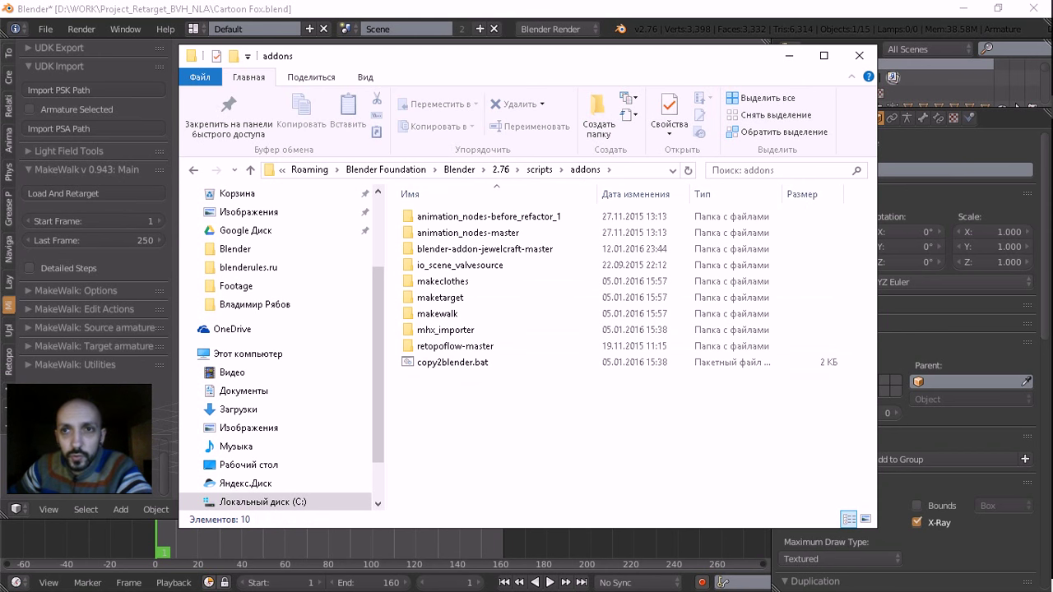
pyautogui.hotkey('alt', 'Tab')
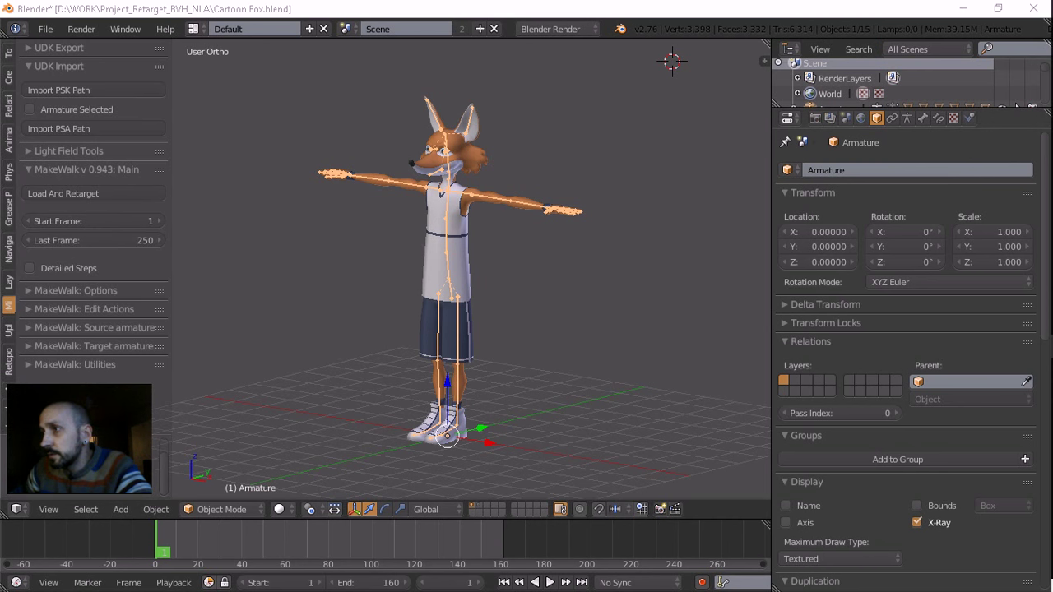
pyautogui.hotkey('ctrl', 'alt', 'u')
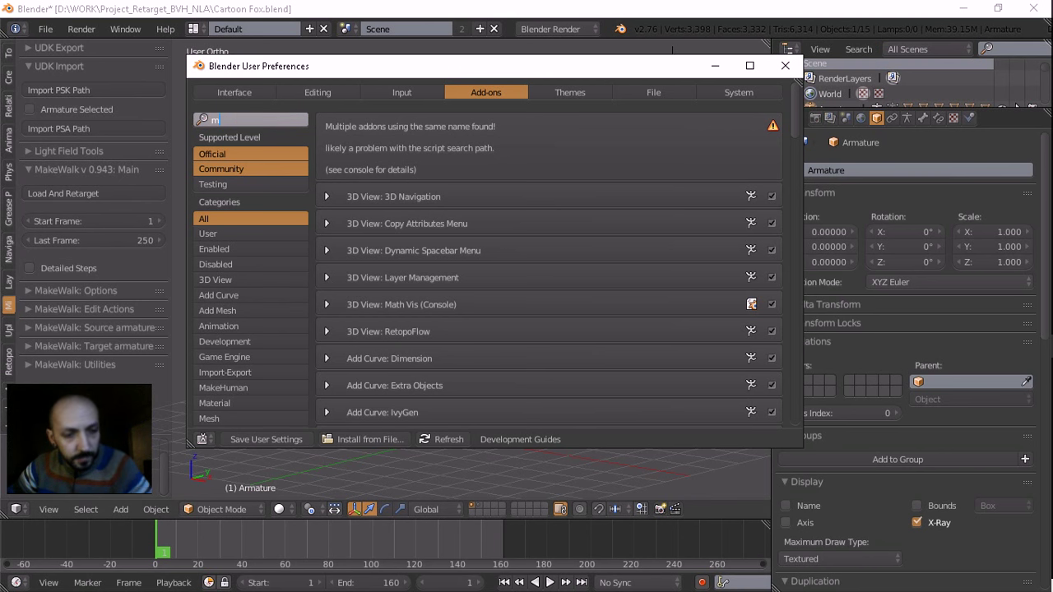
# Filter the add-ons by 'mak', then close User Preferences back to the fox viewport
pyautogui.write('ak')
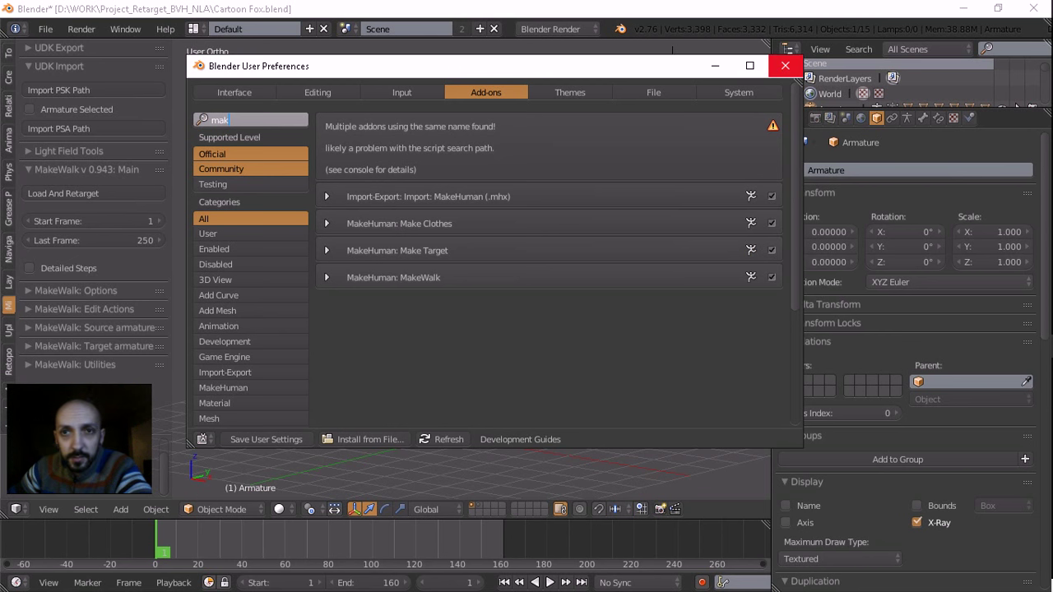
pyautogui.click(785, 65)
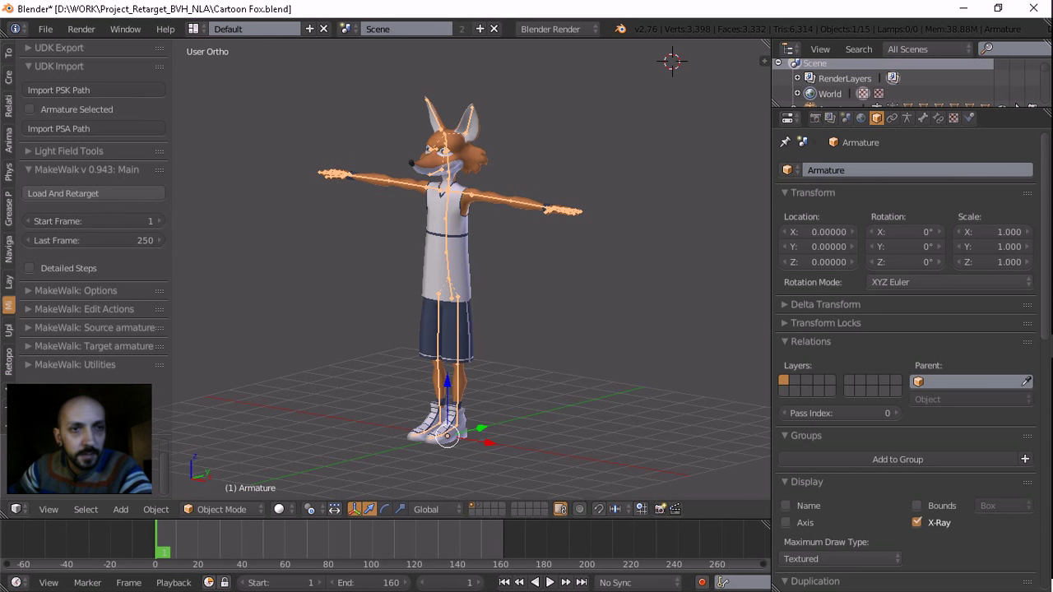
# Use MakeWalk Load And Retarget to apply BVH Lib's 009 - Run/09_01.bvh to the fox armature
pyautogui.click(62, 193)
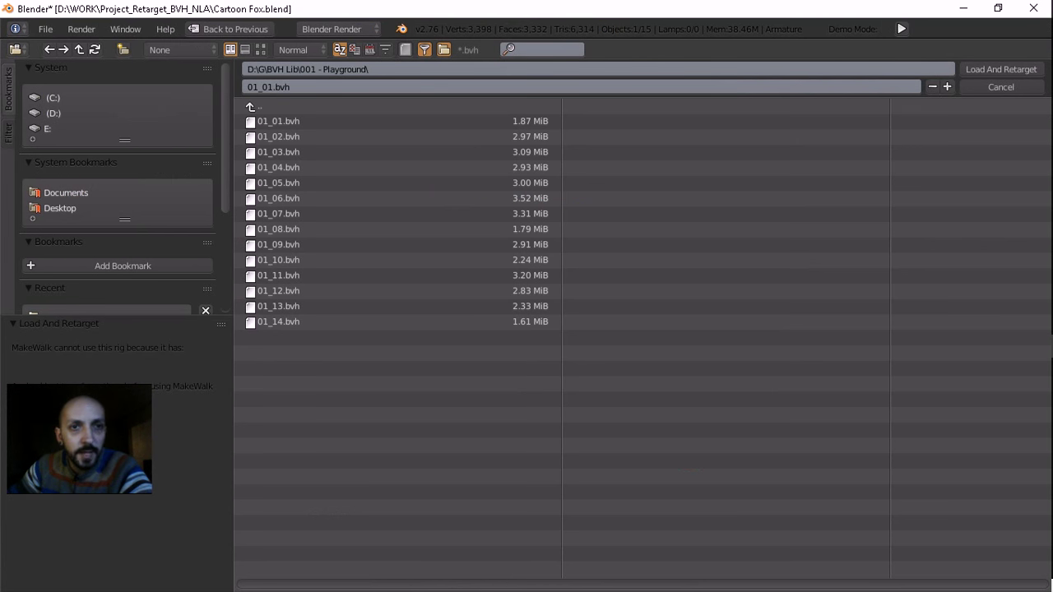
pyautogui.click(255, 107)
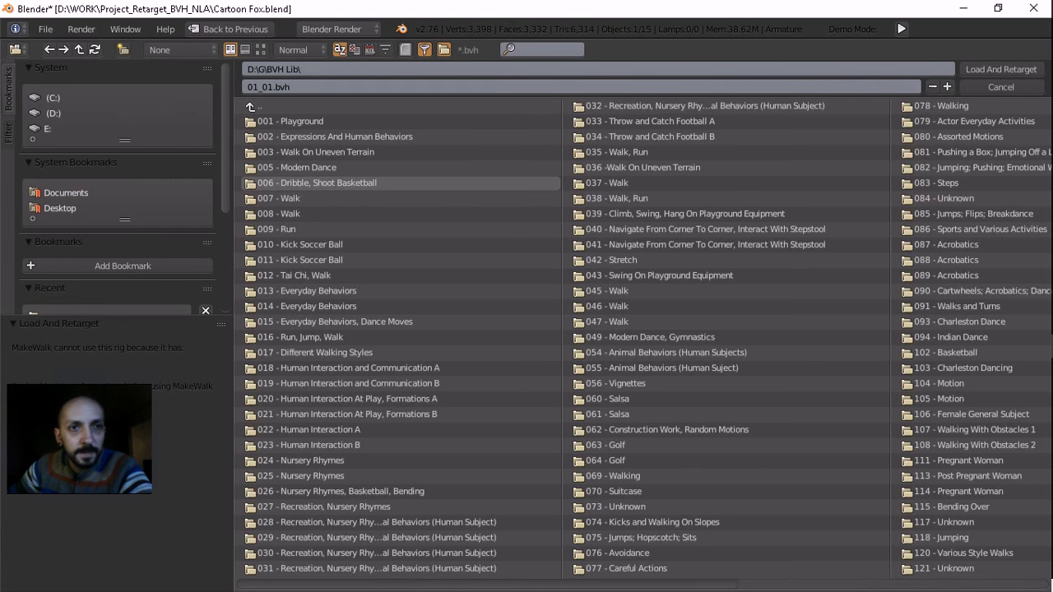
pyautogui.click(276, 229)
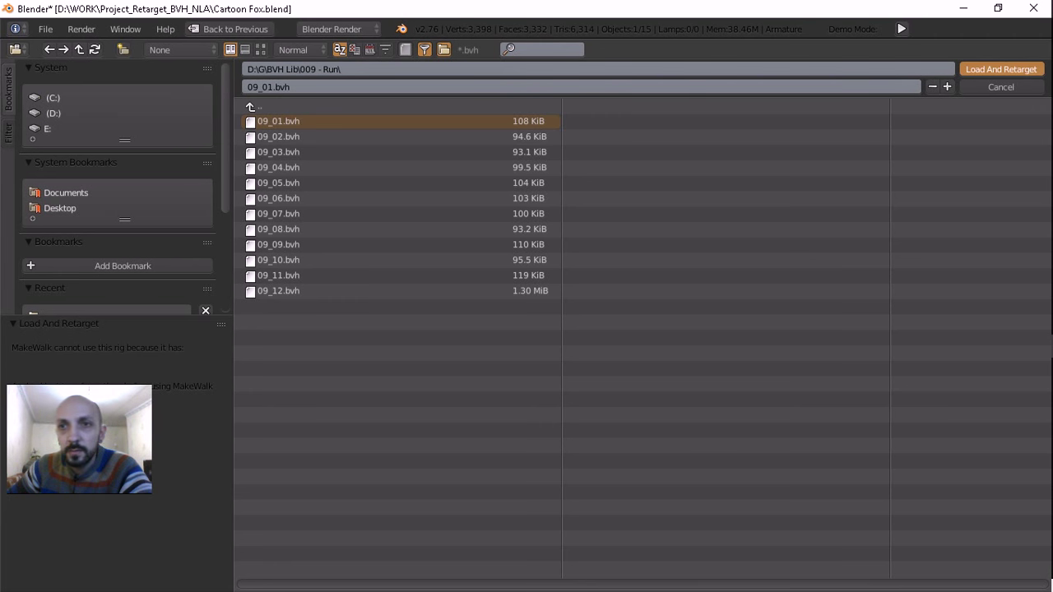
pyautogui.press('Escape')
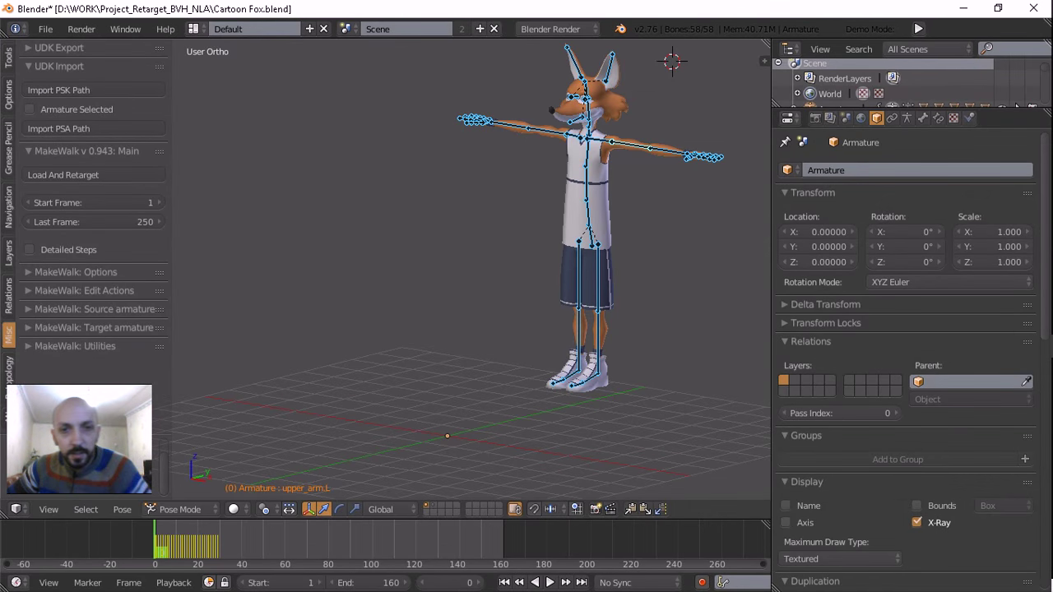
# Play the fox's retargeted run with Alt+A and orbit around it
pyautogui.keyDown('shift'); pyautogui.moveTo(469, 271); pyautogui.dragTo(493, 290, button='middle'); pyautogui.keyUp('shift')
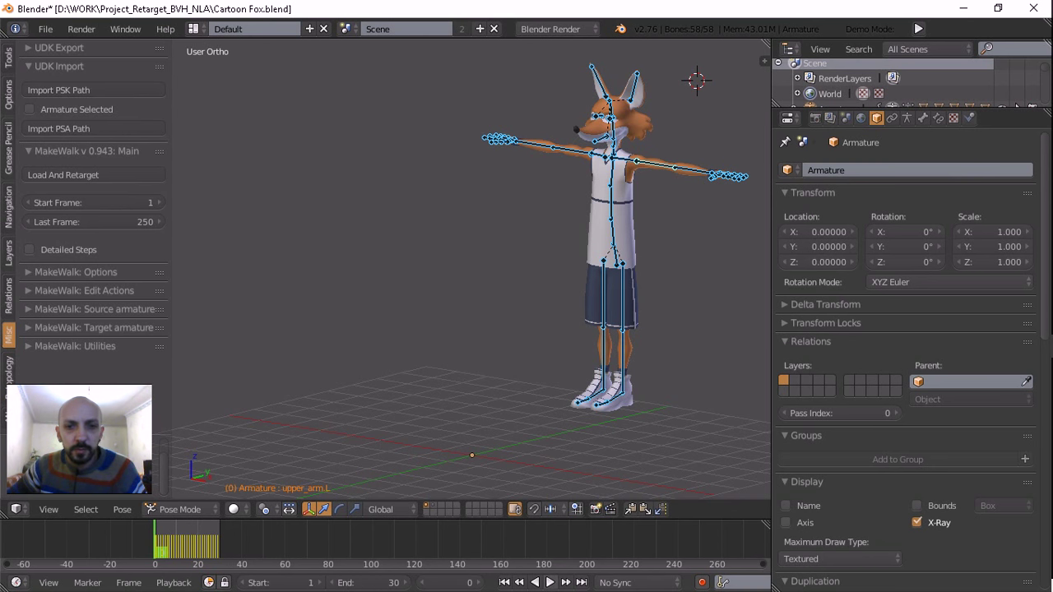
pyautogui.hotkey('alt', 'a')
pyautogui.moveTo(472, 247); pyautogui.dragTo(428, 280, button='middle')
pyautogui.scroll(-3, 460, 271)
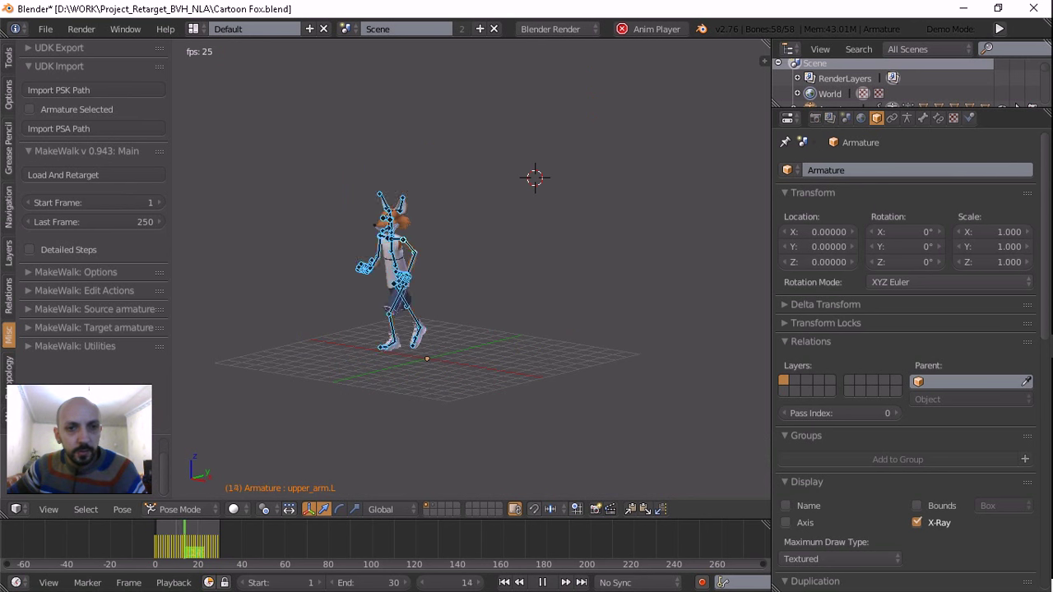
pyautogui.moveTo(460, 272)
pyautogui.mouseDown(button='middle')
pyautogui.moveTo(510, 272)
pyautogui.moveTo(395, 271)
pyautogui.mouseUp(button='middle')
pyautogui.scroll(2, 394, 271)
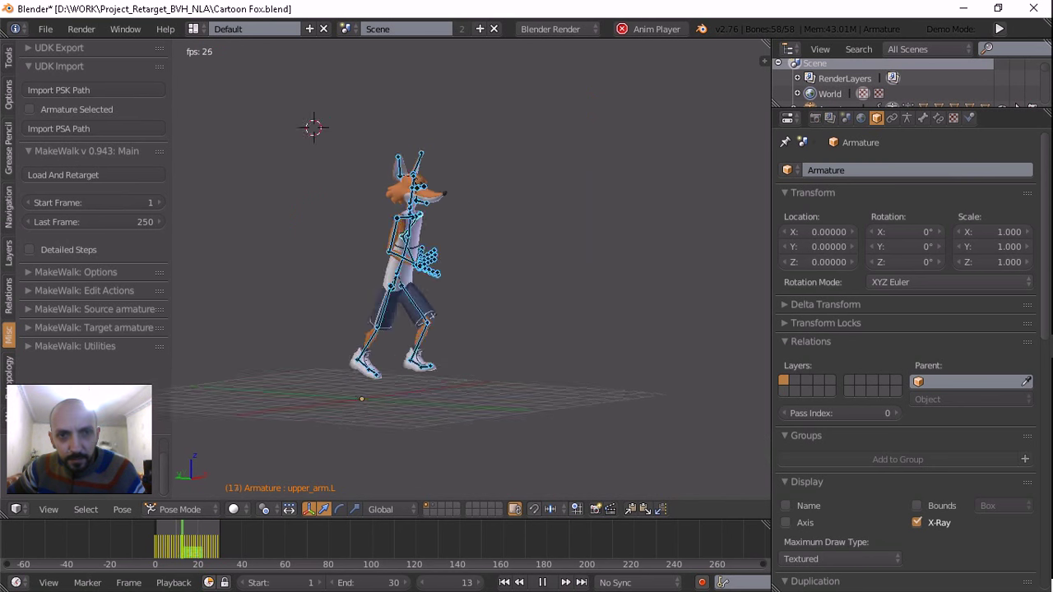
# Move in to a three-quarter front view, deselect all bones, and turn off armature X-Ray
pyautogui.moveTo(460, 272)
pyautogui.mouseDown(button='middle')
pyautogui.moveTo(427, 271)
pyautogui.moveTo(560, 271)
pyautogui.mouseUp(button='middle')
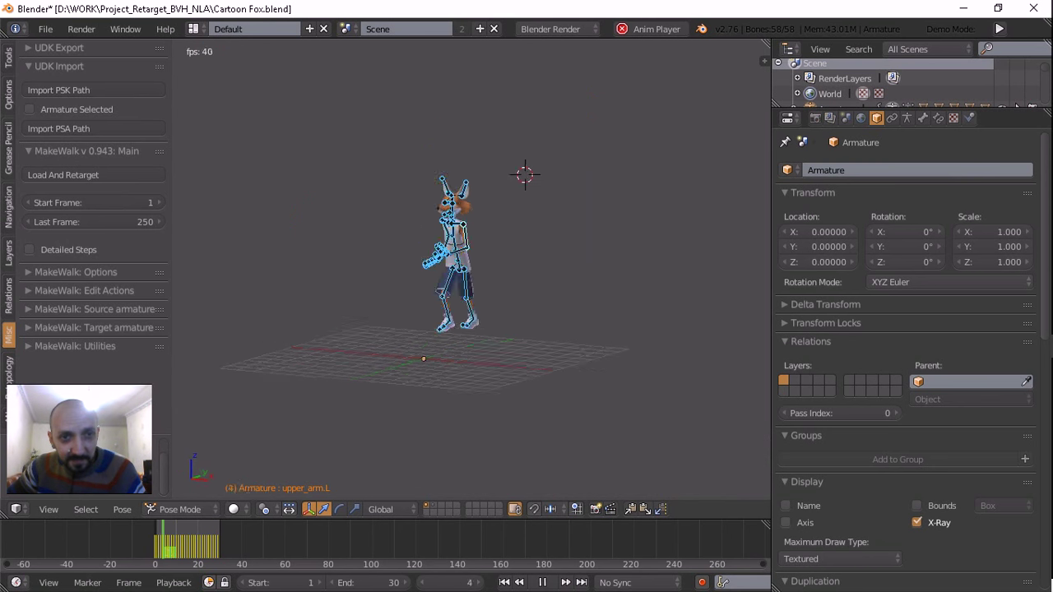
pyautogui.scroll(2, 469, 272)
pyautogui.moveTo(469, 272); pyautogui.dragTo(584, 264, button='middle')
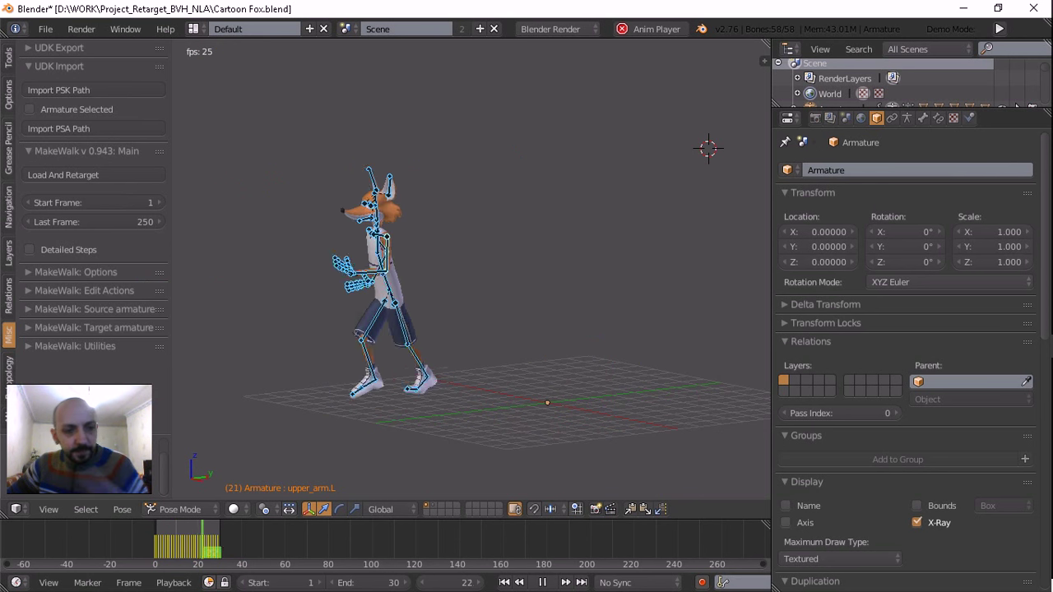
pyautogui.press('a')
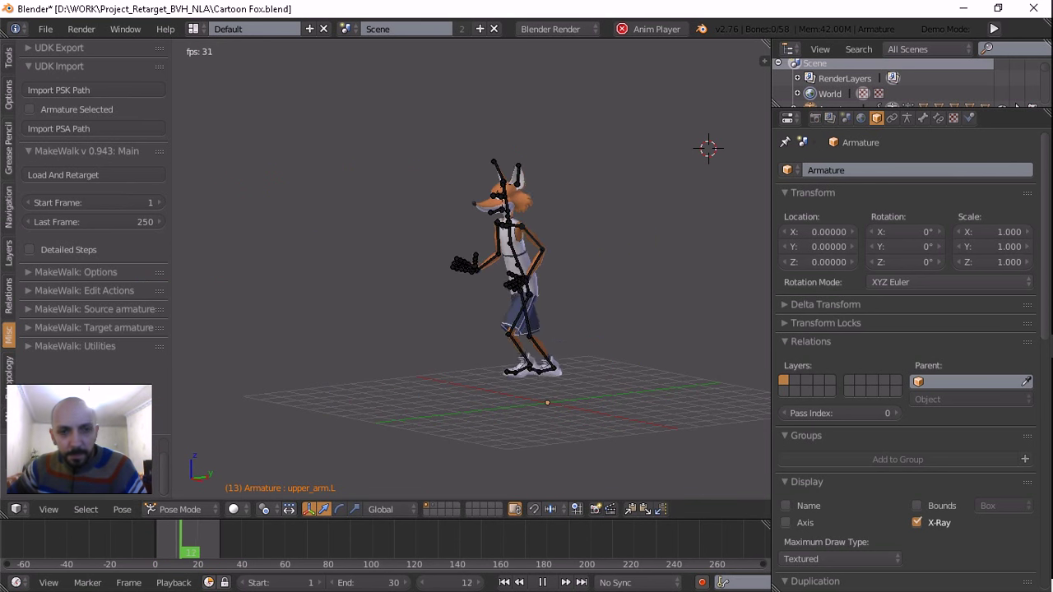
pyautogui.click(917, 522)
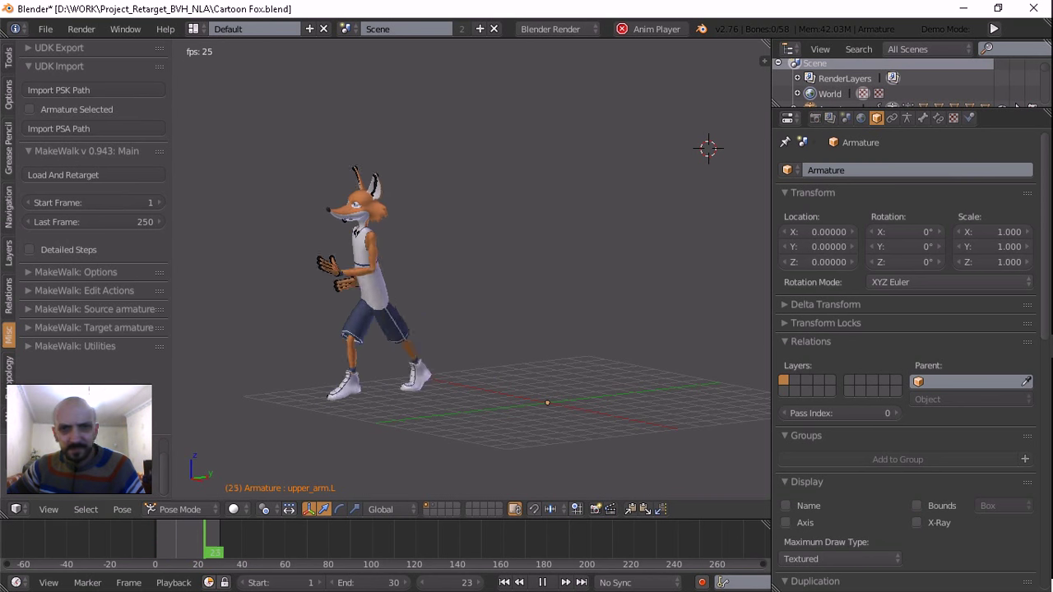
# Set the scene frame rate to Custom with a base of 1.600 to slow the run
pyautogui.click(814, 117)
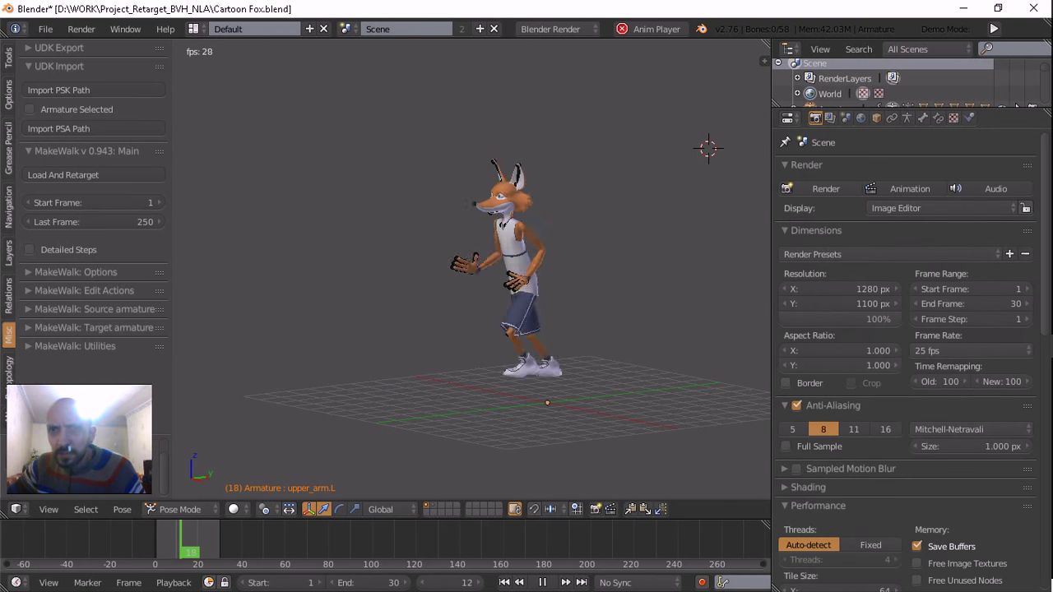
pyautogui.click(970, 350)
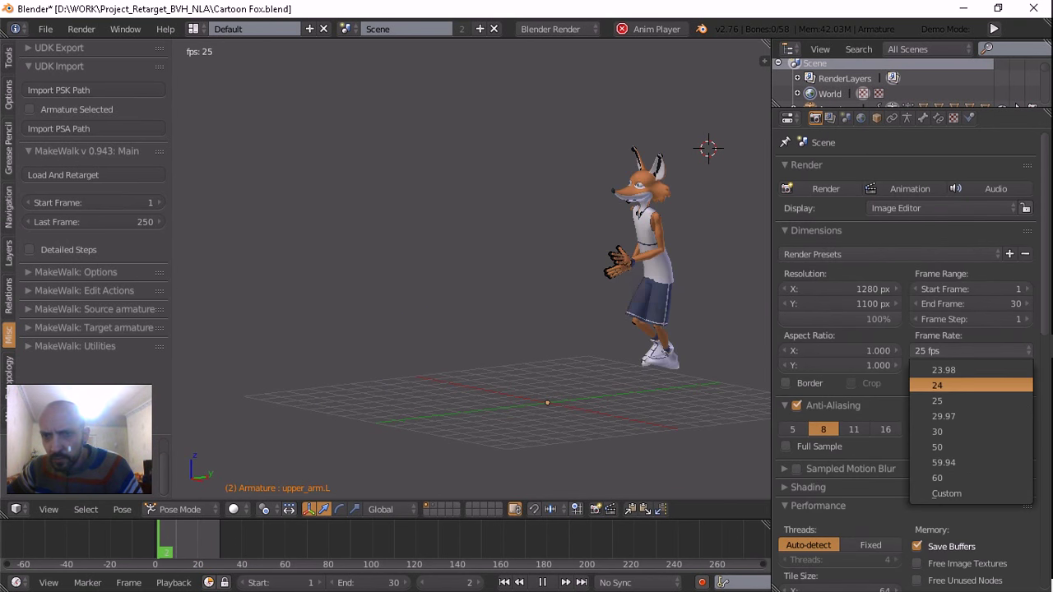
pyautogui.click(946, 494)
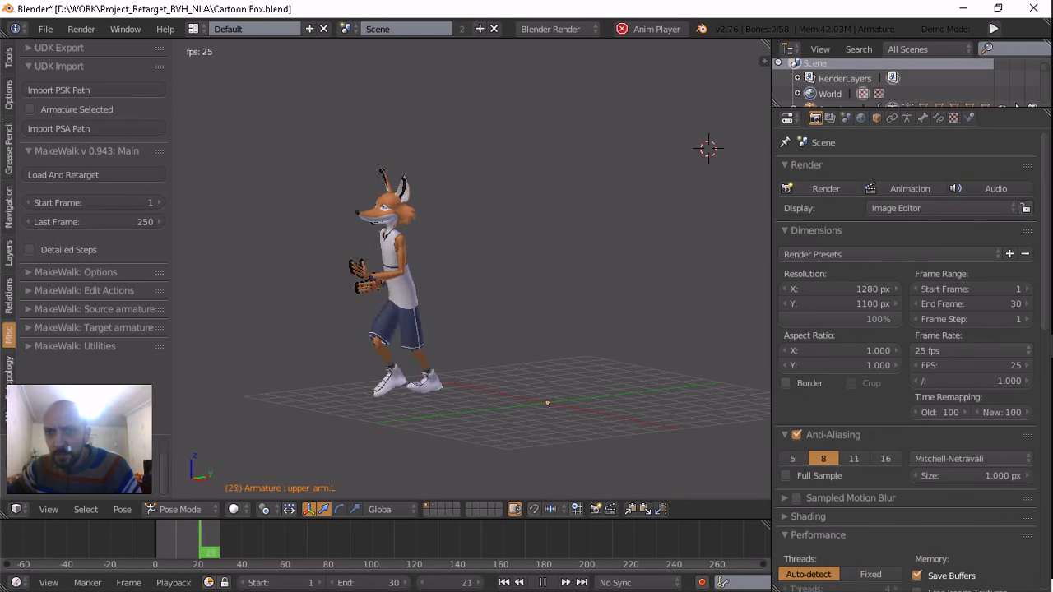
pyautogui.click(1028, 381)
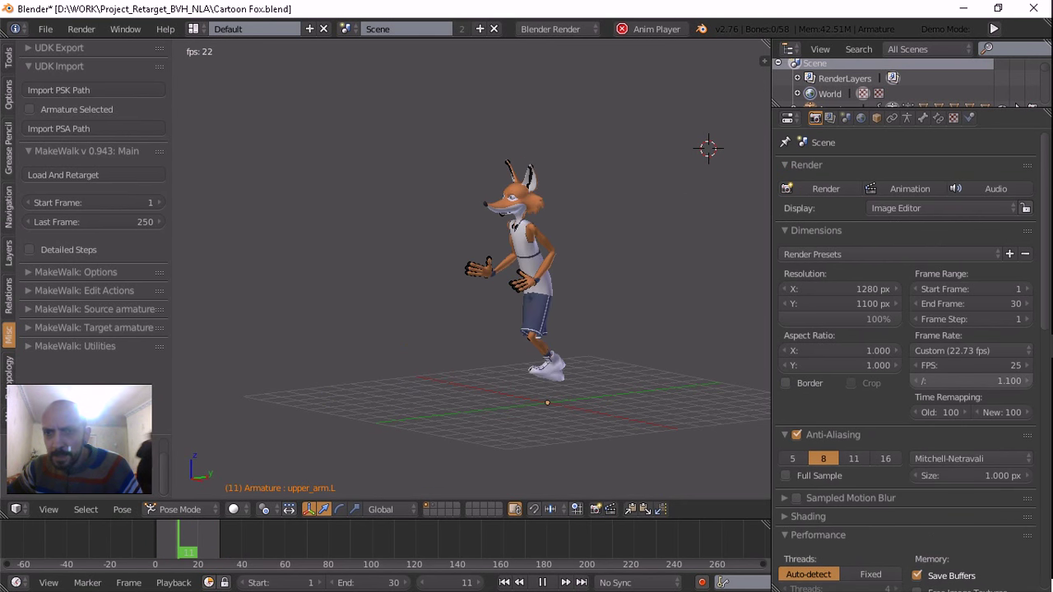
pyautogui.click(1028, 381)
pyautogui.click(1028, 381)
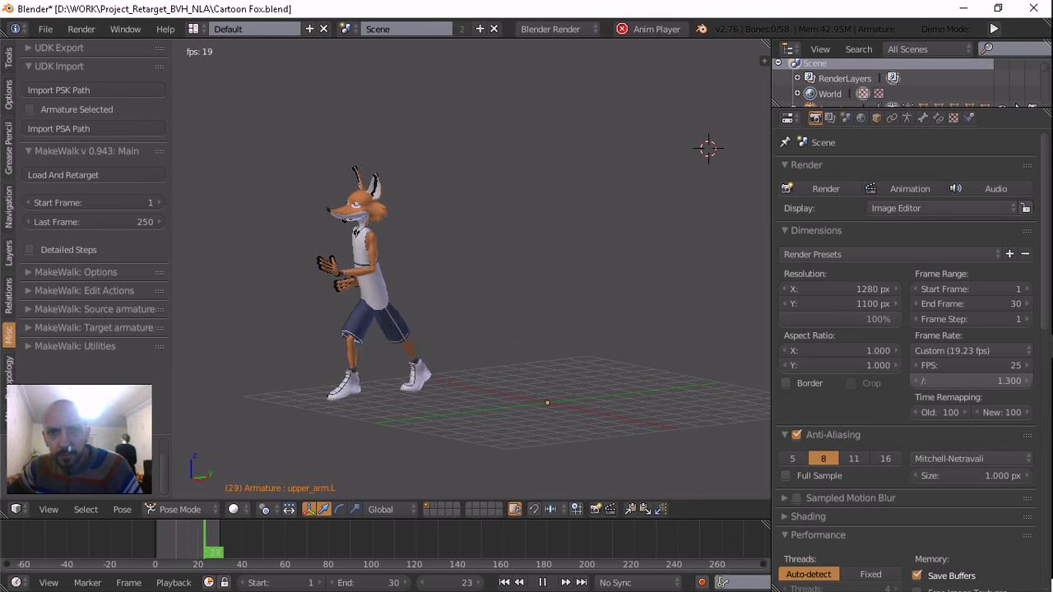
pyautogui.click(1028, 381)
pyautogui.click(1028, 381)
pyautogui.click(1028, 381)
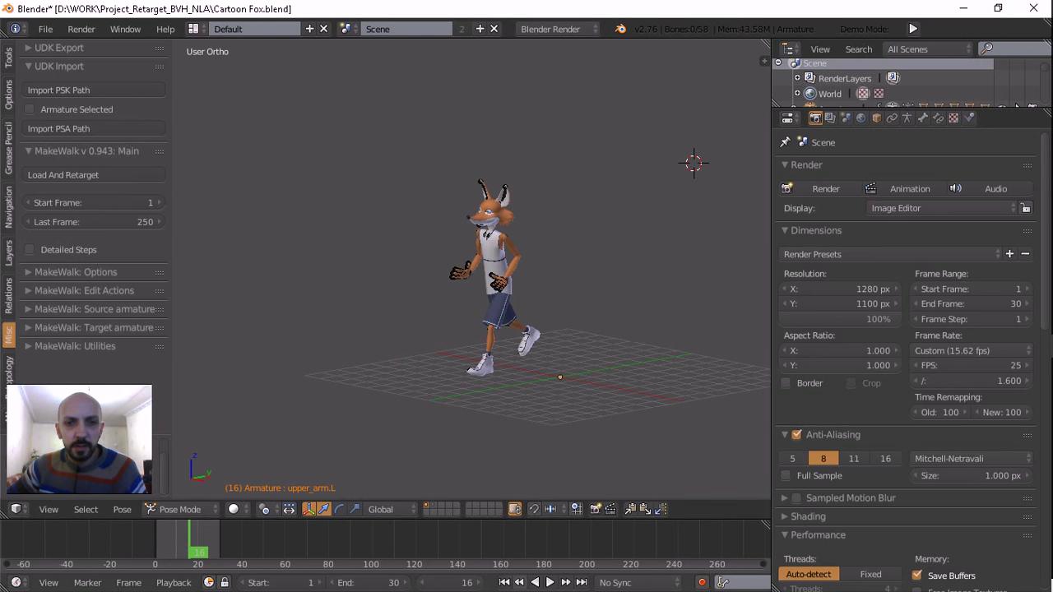
# Stop playback on frame 1, recentre the fox, and open the recent file Mar.blend
pyautogui.press('Escape')
pyautogui.press('KP_5')
pyautogui.press('ctrl+KP_6')
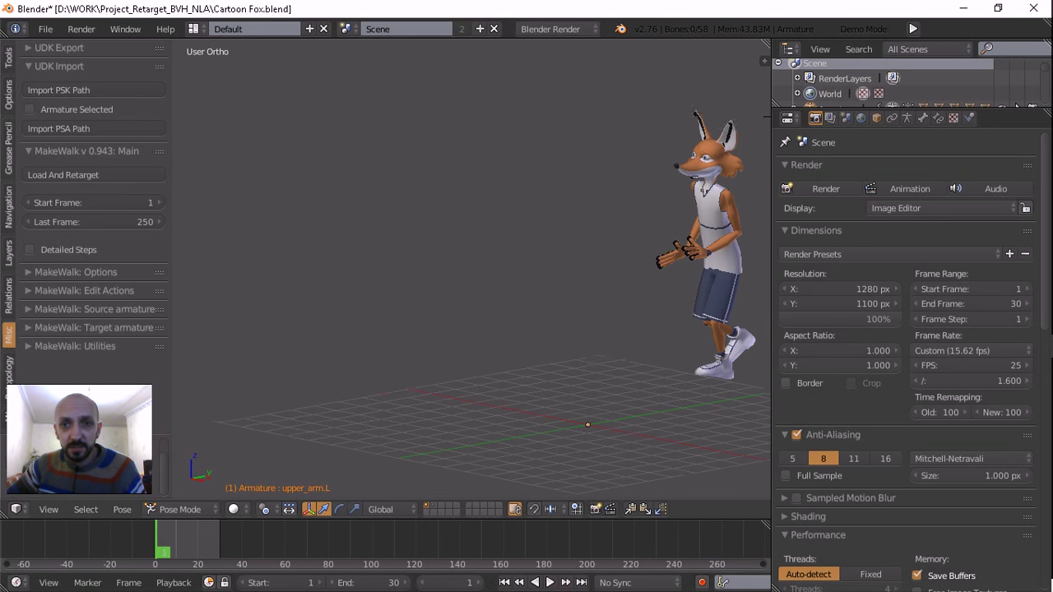
pyautogui.press('ctrl+KP_6')
pyautogui.press('ctrl+KP_6')
pyautogui.press('ctrl+KP_6')
pyautogui.press('ctrl+KP_6')
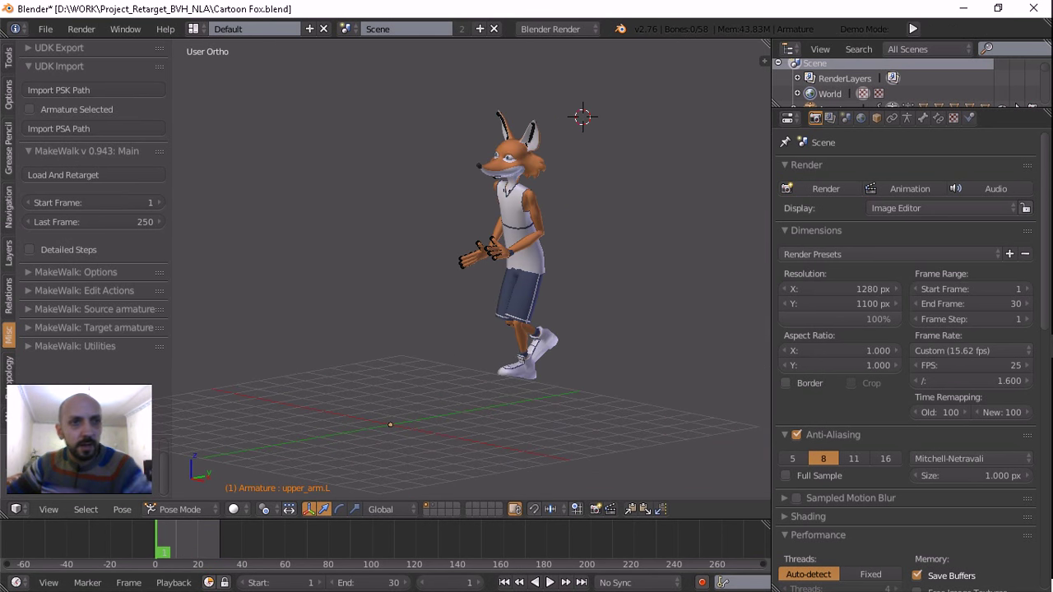
pyautogui.click(45, 29)
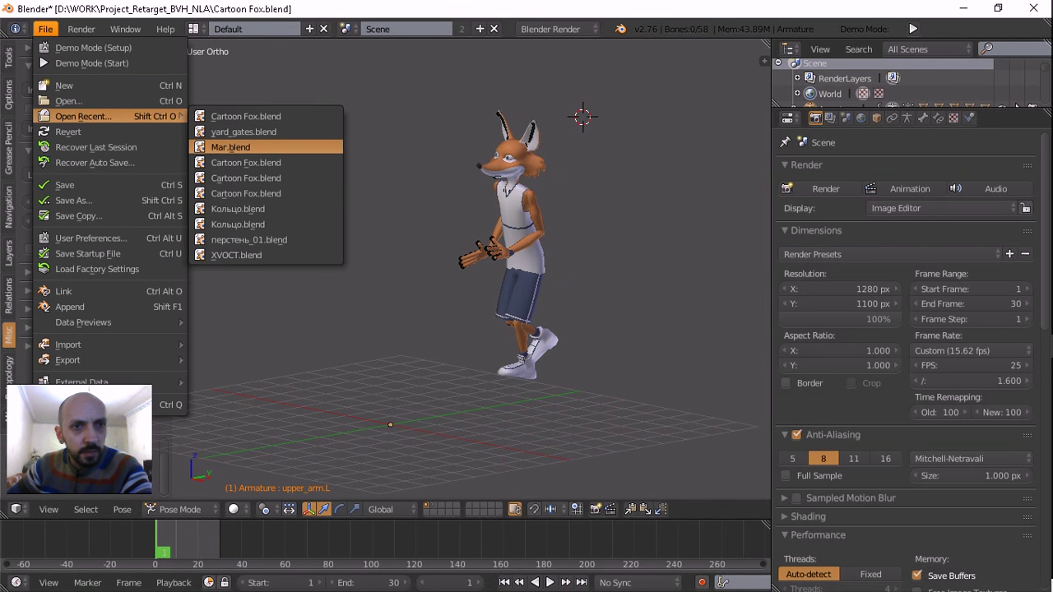
pyautogui.click(230, 148)
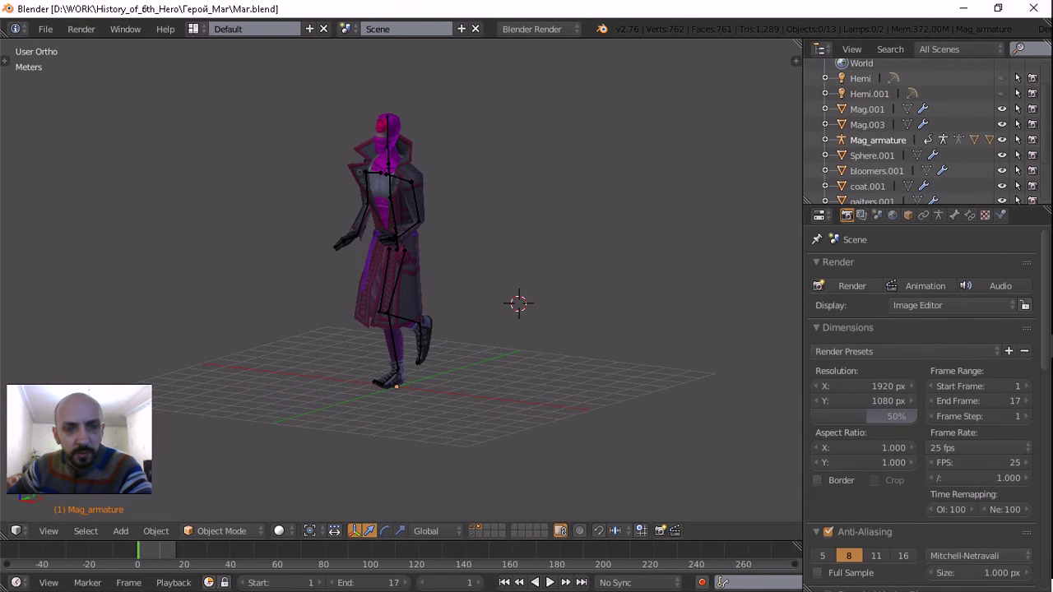
# Switch the viewport to Material shading with the Mag character facing the viewer
pyautogui.moveTo(493, 288); pyautogui.dragTo(535, 290, button='middle')
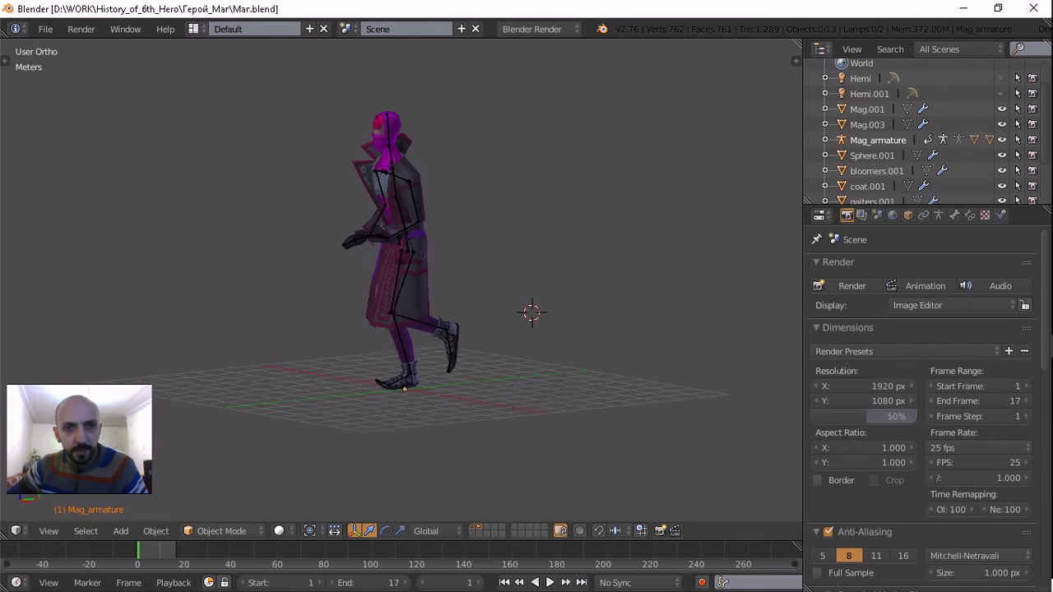
pyautogui.click(282, 530)
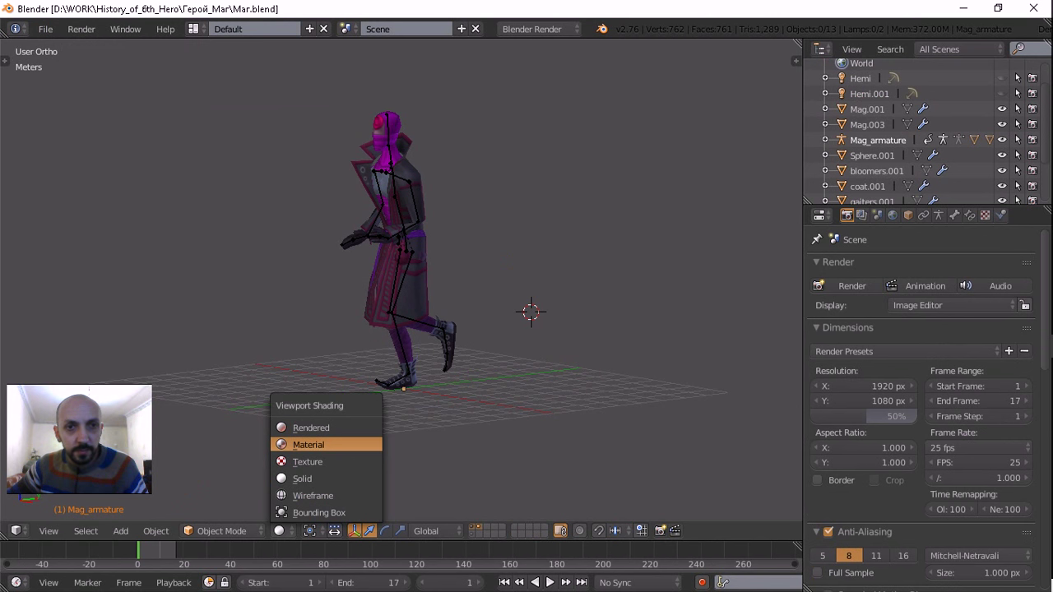
pyautogui.click(308, 444)
pyautogui.moveTo(493, 328)
pyautogui.mouseDown(button='middle')
pyautogui.moveTo(411, 329)
pyautogui.moveTo(493, 329)
pyautogui.moveTo(479, 329)
pyautogui.mouseUp(button='middle')
# Review the run cycle playing from several angles, then split the 3D view into two stacked views
pyautogui.hotkey('alt', 'a')
pyautogui.scroll(-3, 402, 280)
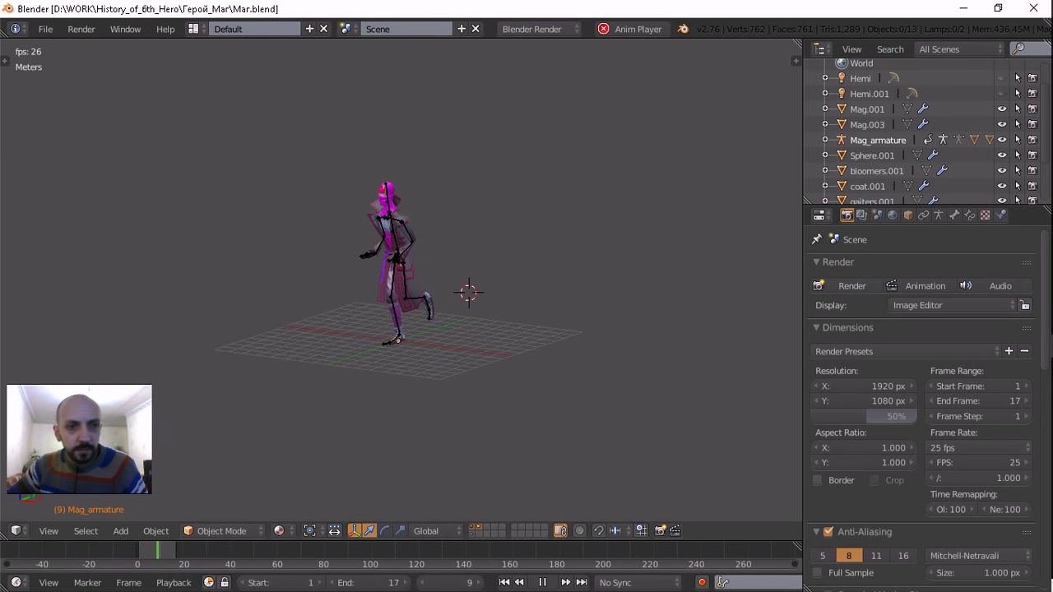
pyautogui.scroll(4, 402, 279)
pyautogui.moveTo(401, 279); pyautogui.dragTo(346, 280, button='middle')
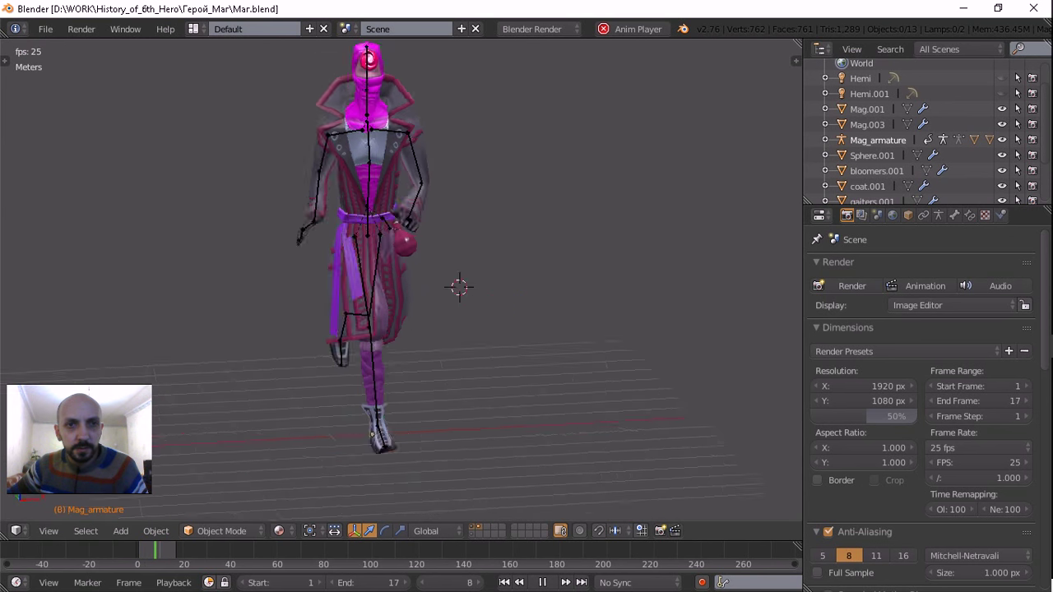
pyautogui.scroll(-2, 387, 247)
pyautogui.scroll(-1, 387, 247)
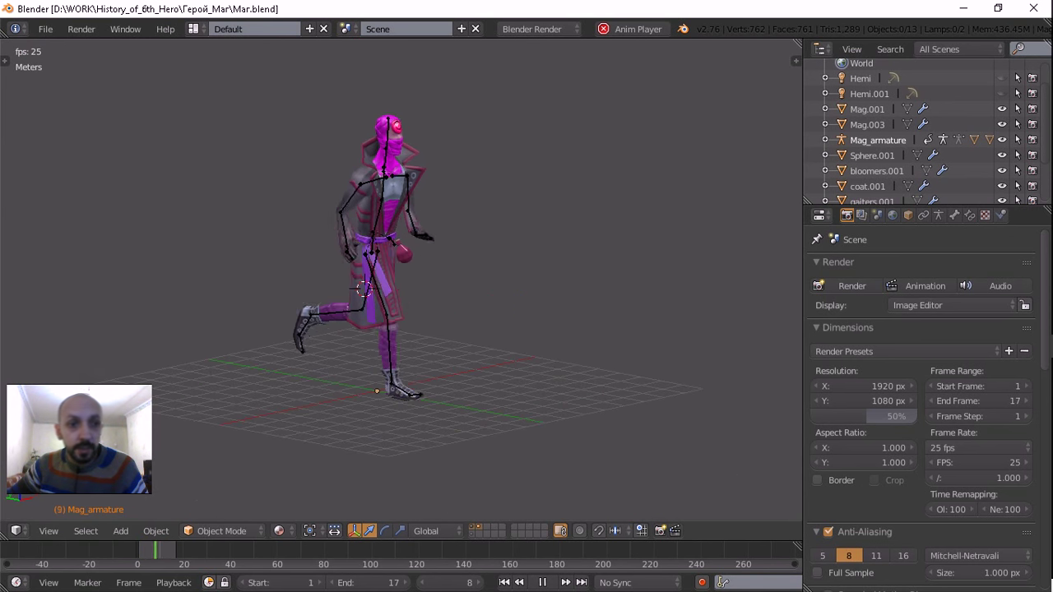
pyautogui.moveTo(387, 280); pyautogui.dragTo(494, 280, button='middle')
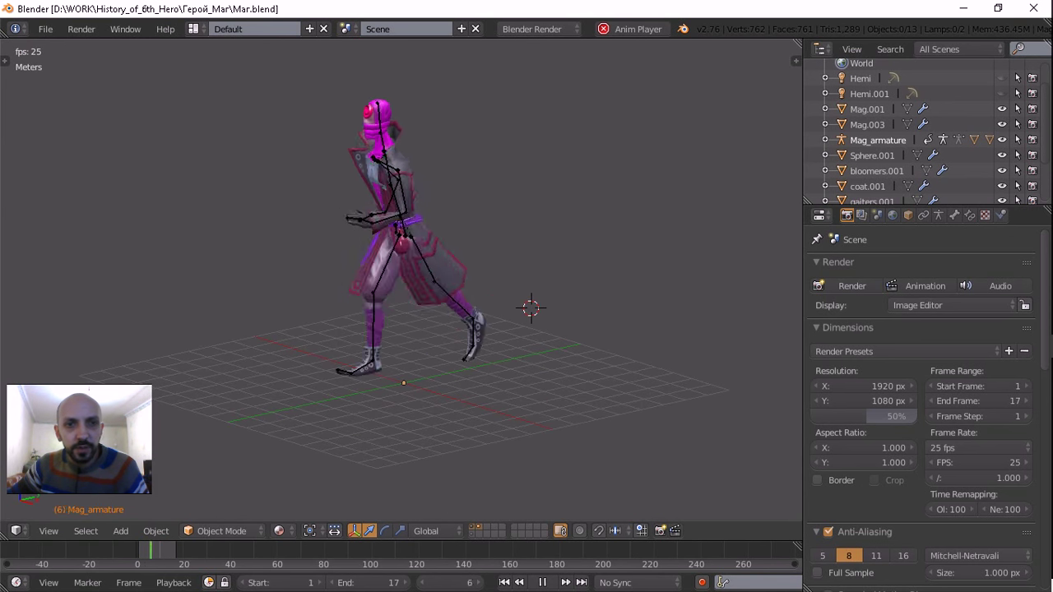
pyautogui.hotkey('alt', 'a')
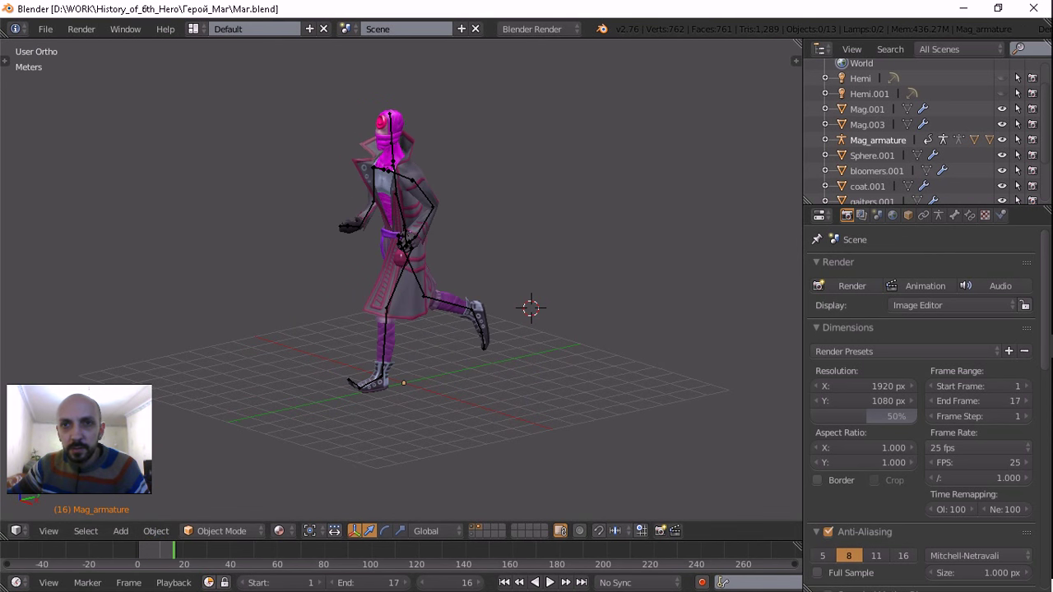
pyautogui.moveTo(796, 41); pyautogui.dragTo(797, 145)
pyautogui.rightClick(415, 329)
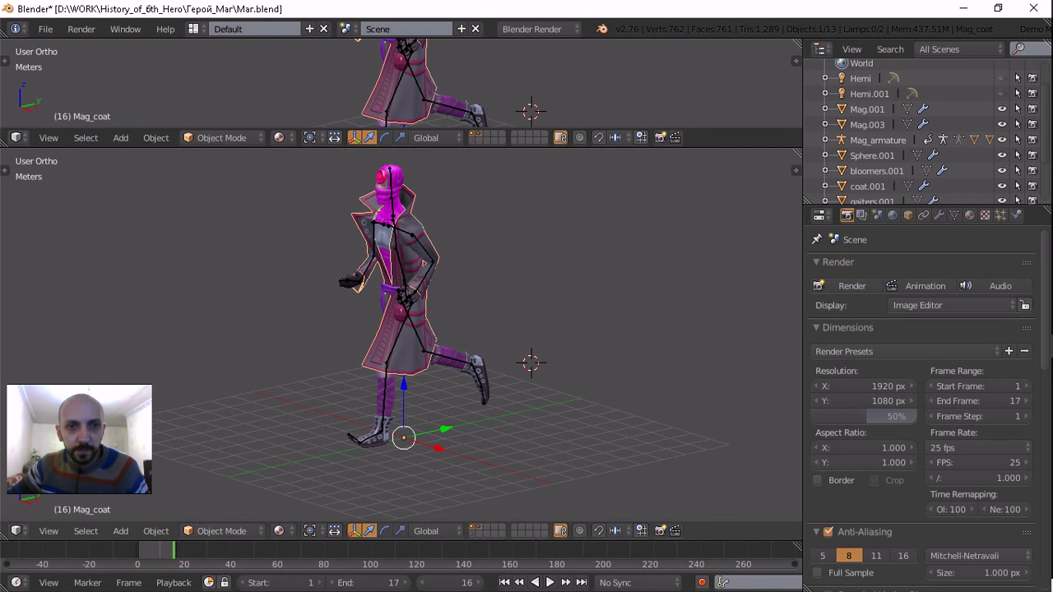
# Make Mag_armature the active object and put it in Pose Mode
pyautogui.keyDown('shift'); pyautogui.rightClick(427, 312); pyautogui.keyUp('shift')
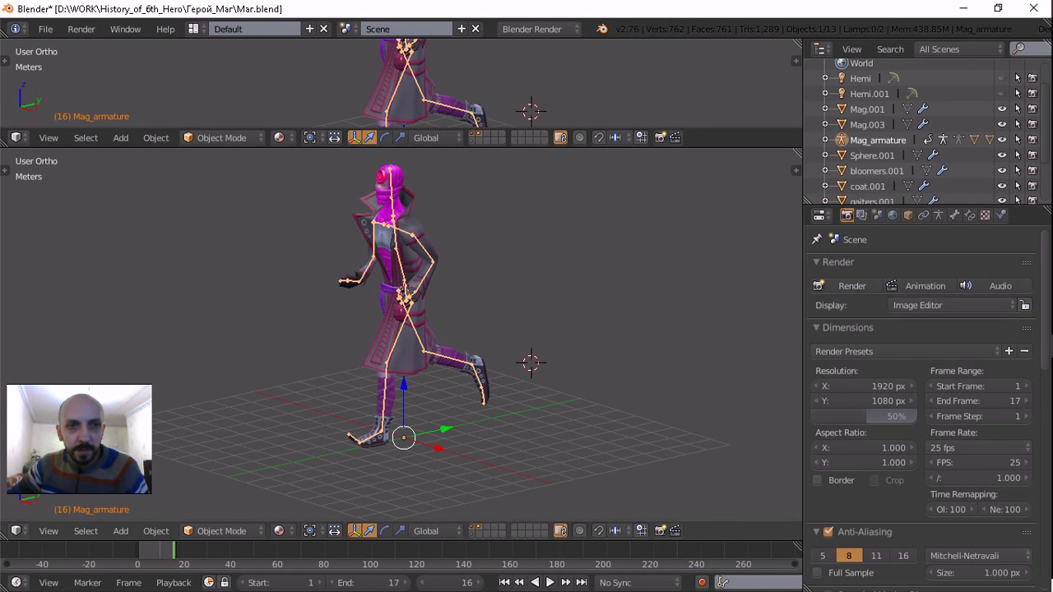
pyautogui.click(220, 530)
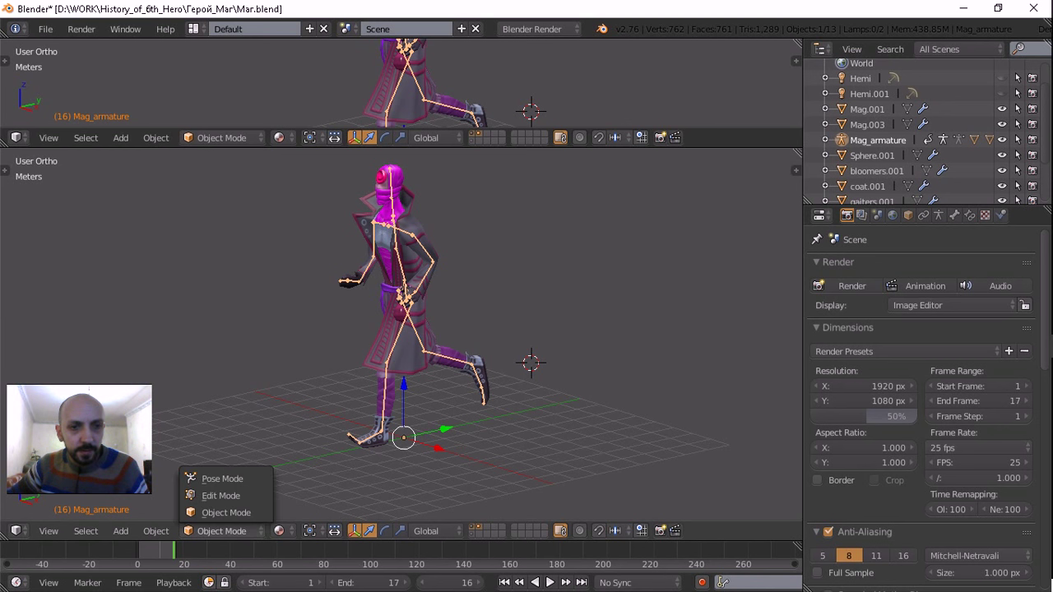
pyautogui.click(218, 479)
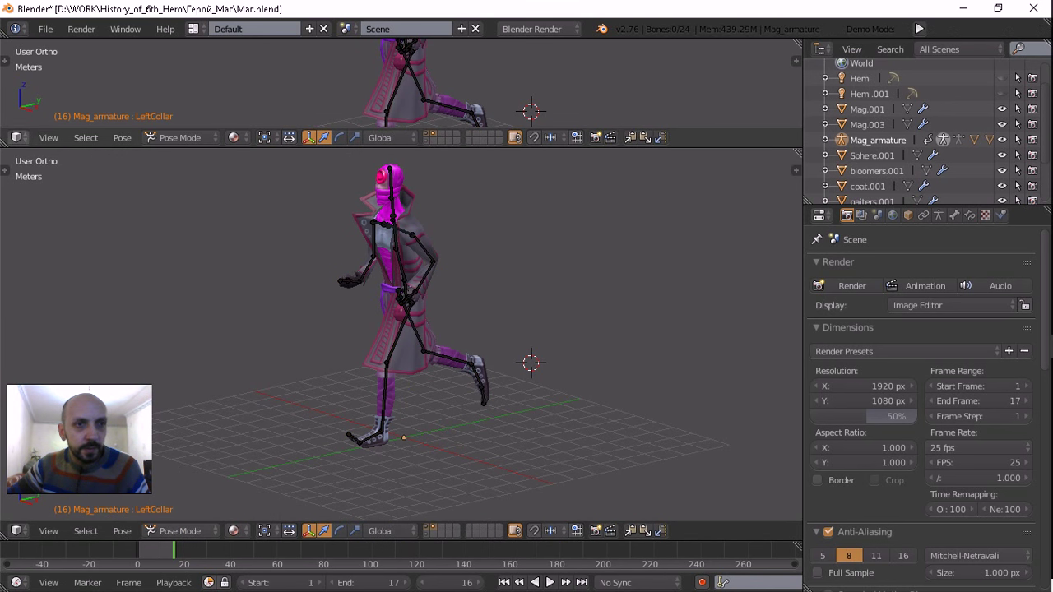
# Turn the upper view into an enlarged Graph Editor showing the bones' mag_run keyframe curves
pyautogui.click(15, 138)
pyautogui.click(37, 199)
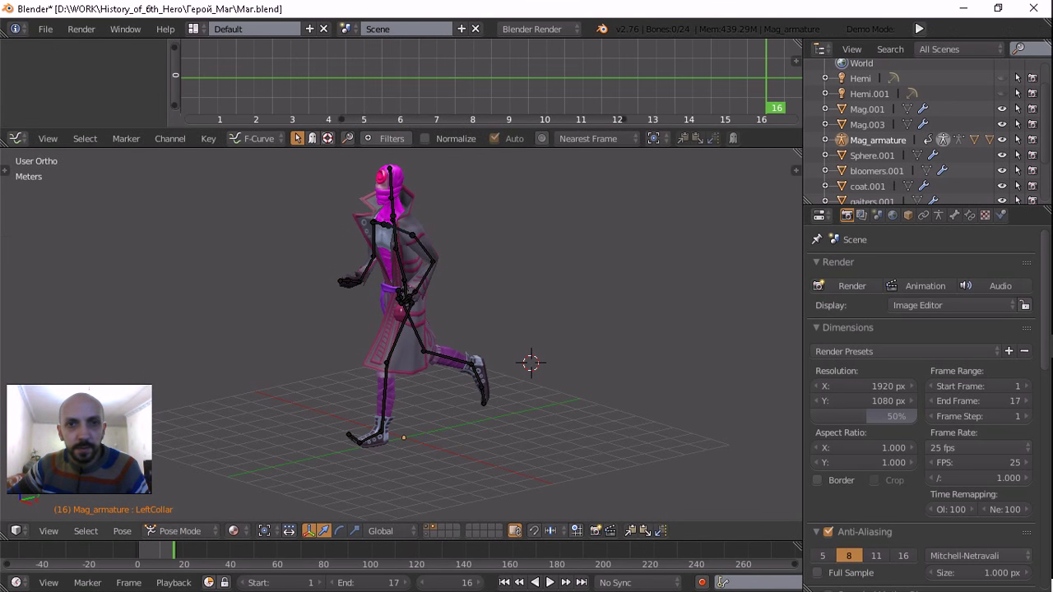
pyautogui.moveTo(493, 129); pyautogui.dragTo(494, 160)
pyautogui.press('a')
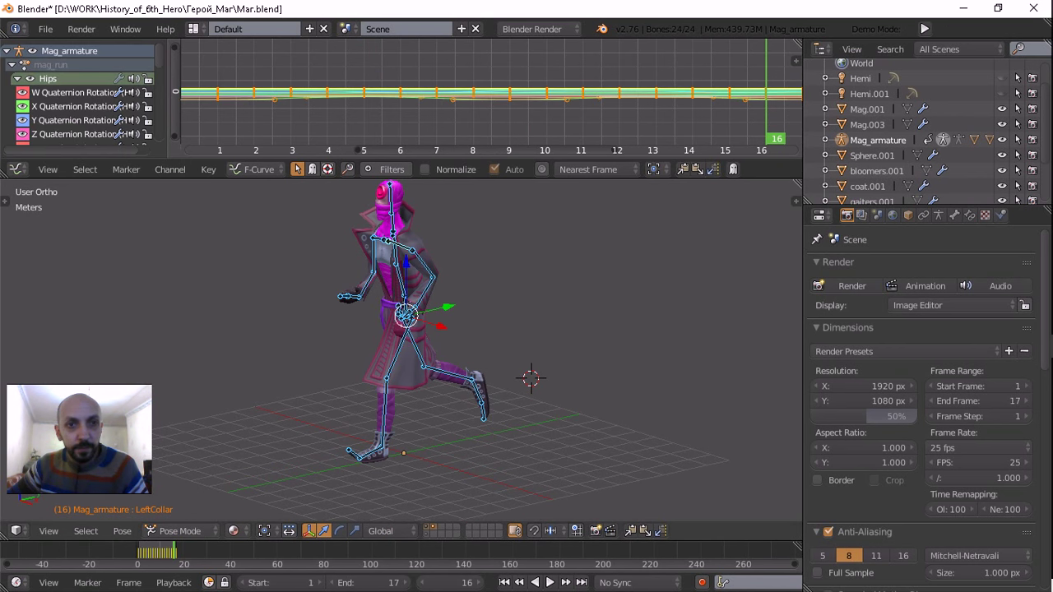
pyautogui.press('a')
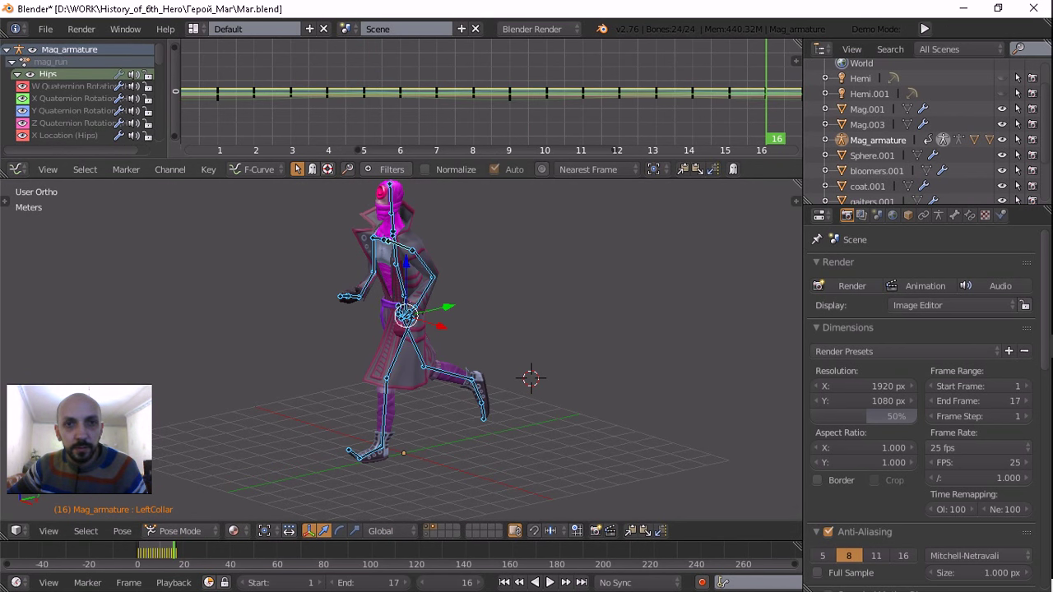
pyautogui.keyDown('ctrl'); pyautogui.scroll(2, 494, 99); pyautogui.keyUp('ctrl')
pyautogui.keyDown('ctrl'); pyautogui.scroll(1, 493, 98); pyautogui.keyUp('ctrl')
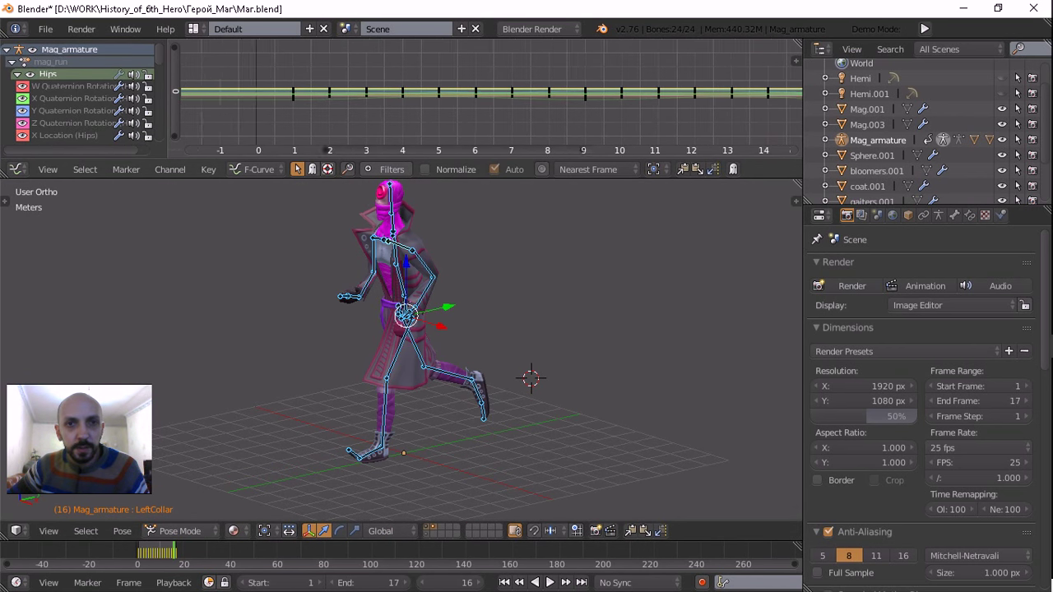
pyautogui.keyDown('ctrl'); pyautogui.scroll(1, 494, 98); pyautogui.keyUp('ctrl')
pyautogui.keyDown('ctrl'); pyautogui.scroll(2, 493, 99); pyautogui.keyUp('ctrl')
pyautogui.keyDown('ctrl'); pyautogui.scroll(-8, 494, 99); pyautogui.keyUp('ctrl')
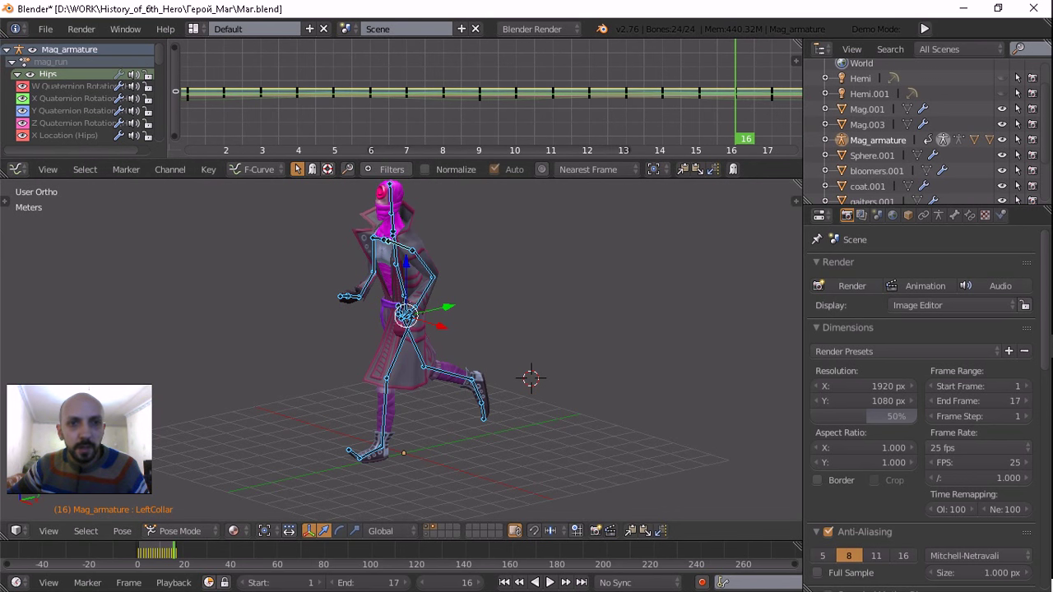
pyautogui.press('KP_6')
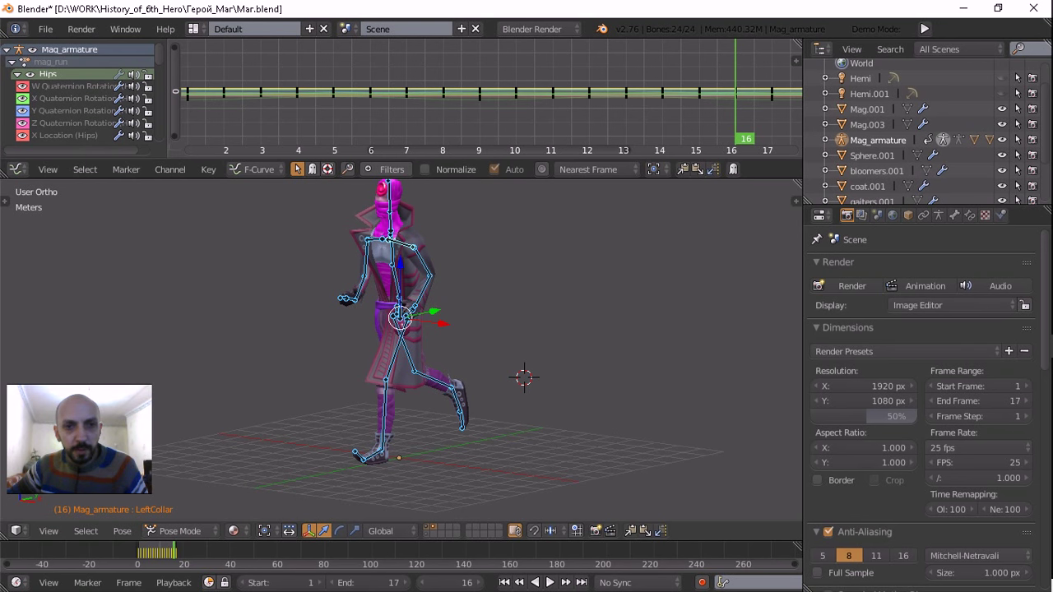
# Deselect the bones and play the run cycle, orbiting and zooming around the character
pyautogui.press('KP_6')
pyautogui.press('KP_Subtract')
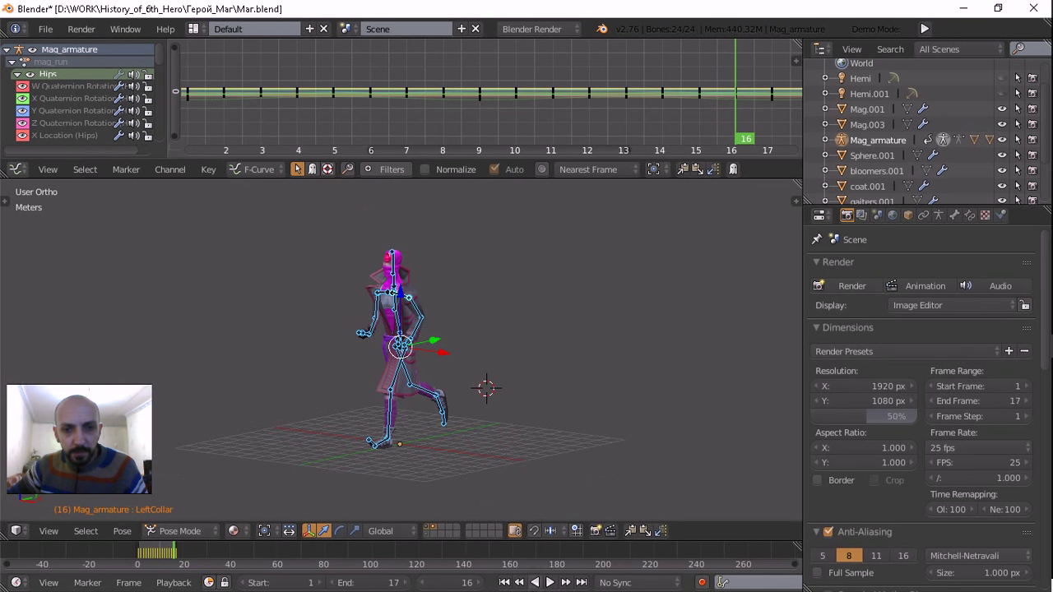
pyautogui.press('a')
pyautogui.hotkey('alt', 'a')
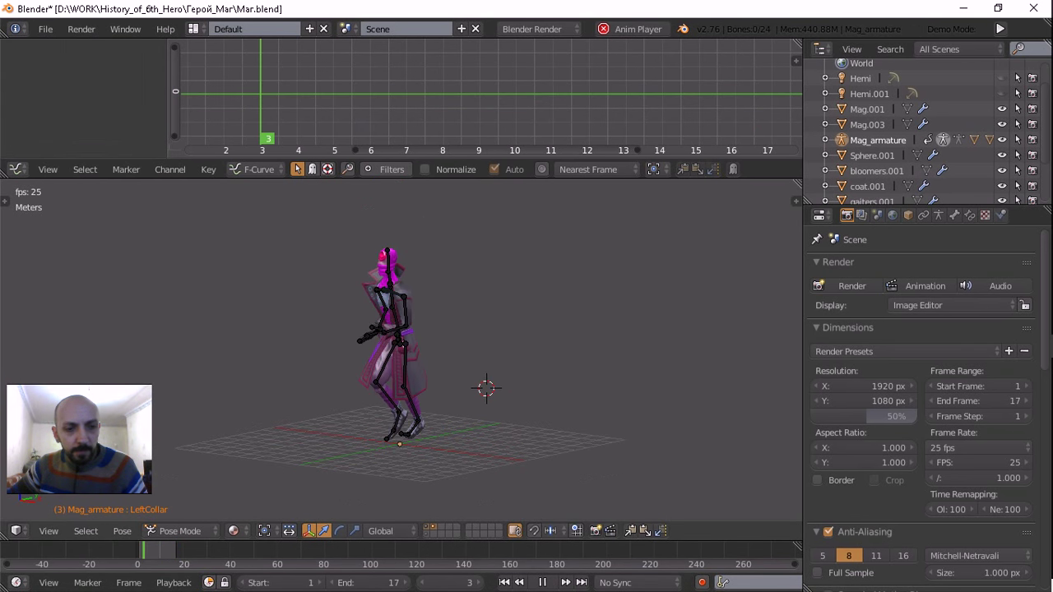
pyautogui.press('KP_6')
pyautogui.press('KP_6')
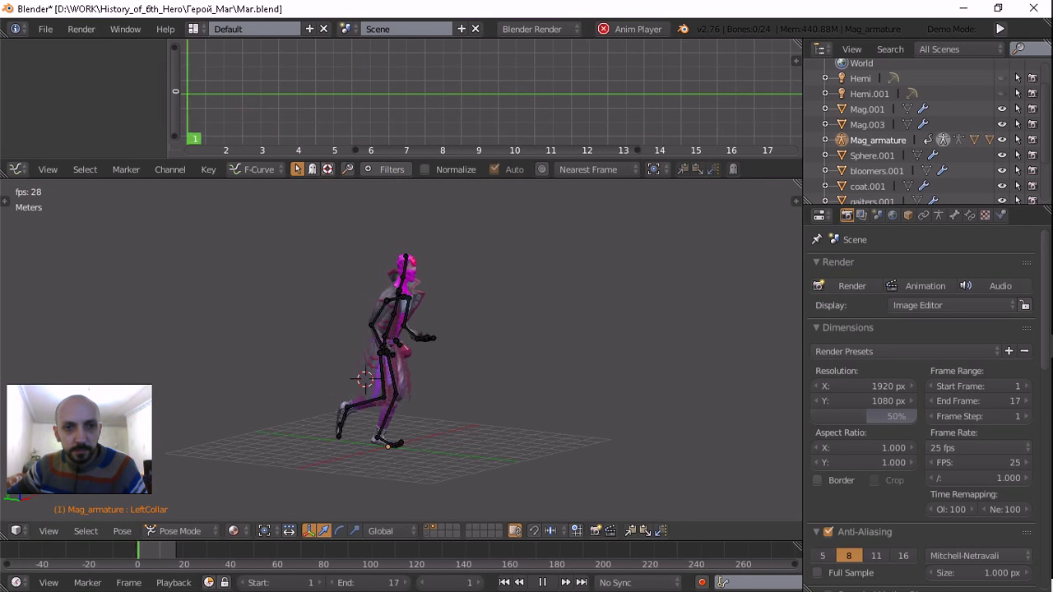
pyautogui.press('KP_Add')
pyautogui.press('KP_Add')
pyautogui.press('KP_4')
pyautogui.press('KP_4')
pyautogui.press('KP_4')
pyautogui.press('KP_4')
pyautogui.press('KP_4')
pyautogui.press('KP_4')
pyautogui.press('KP_4')
pyautogui.press('KP_4')
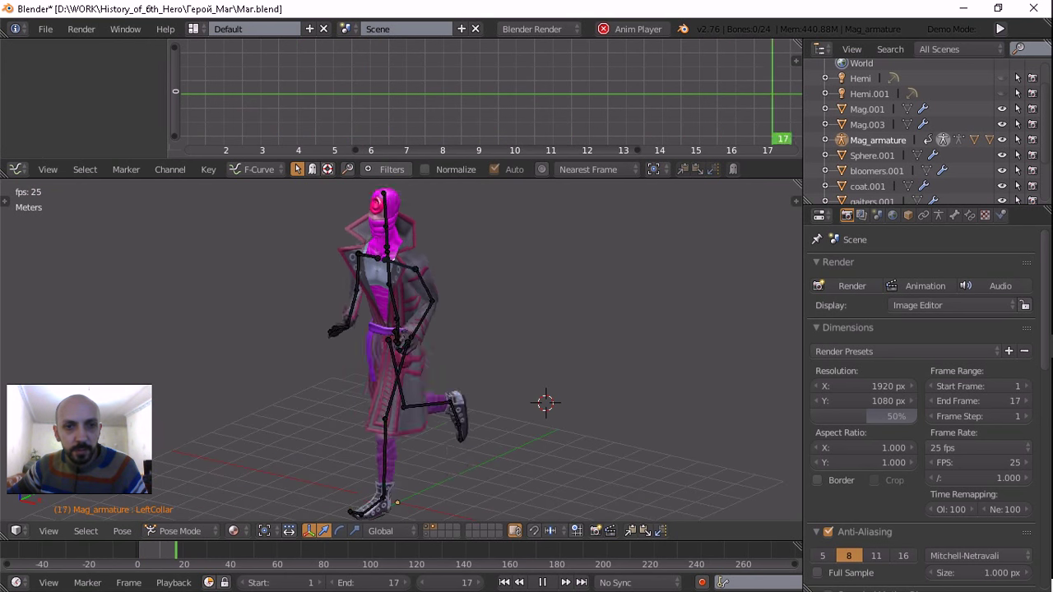
pyautogui.press('KP_Subtract')
pyautogui.press('KP_Subtract')
pyautogui.press('KP_8')
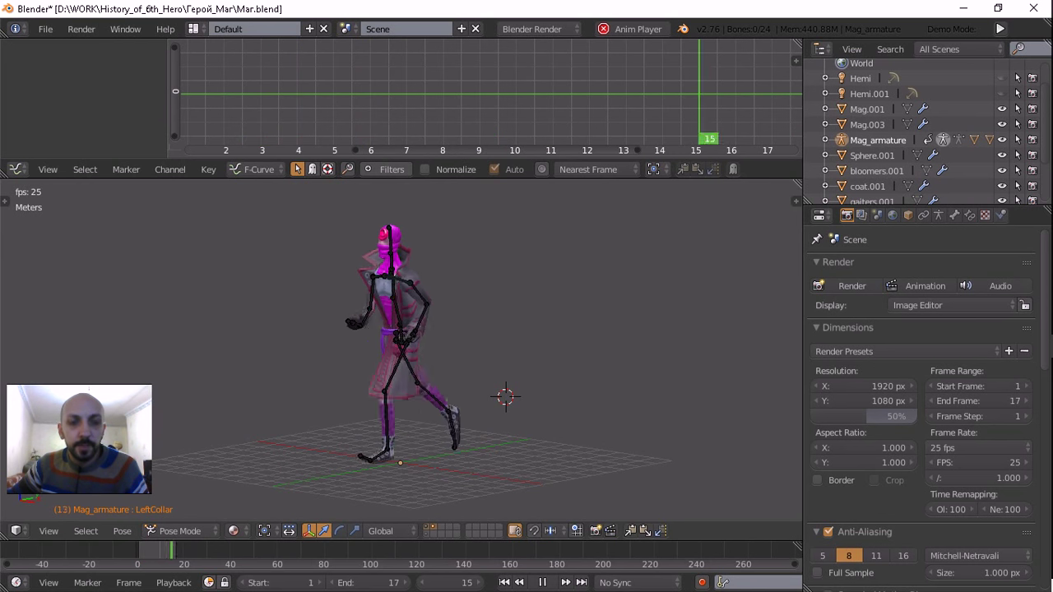
pyautogui.press('KP_8')
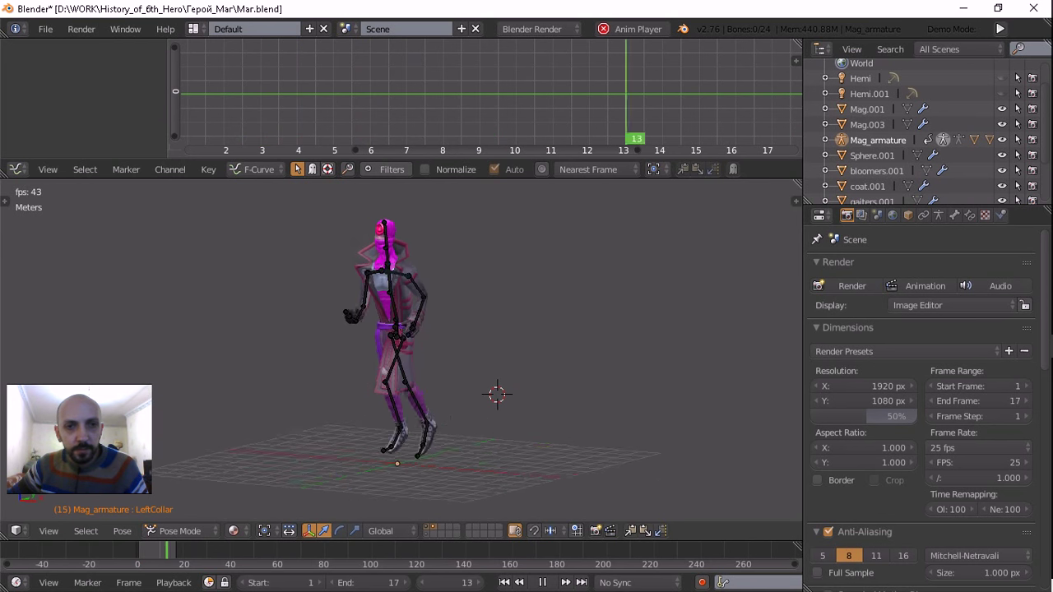
pyautogui.press('KP_8')
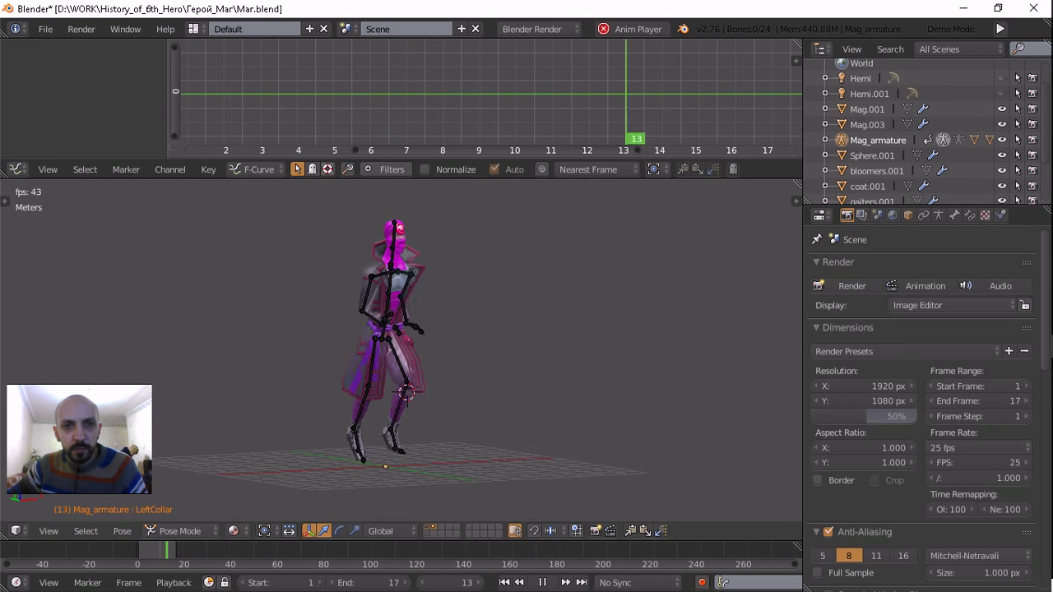
pyautogui.press('KP_4')
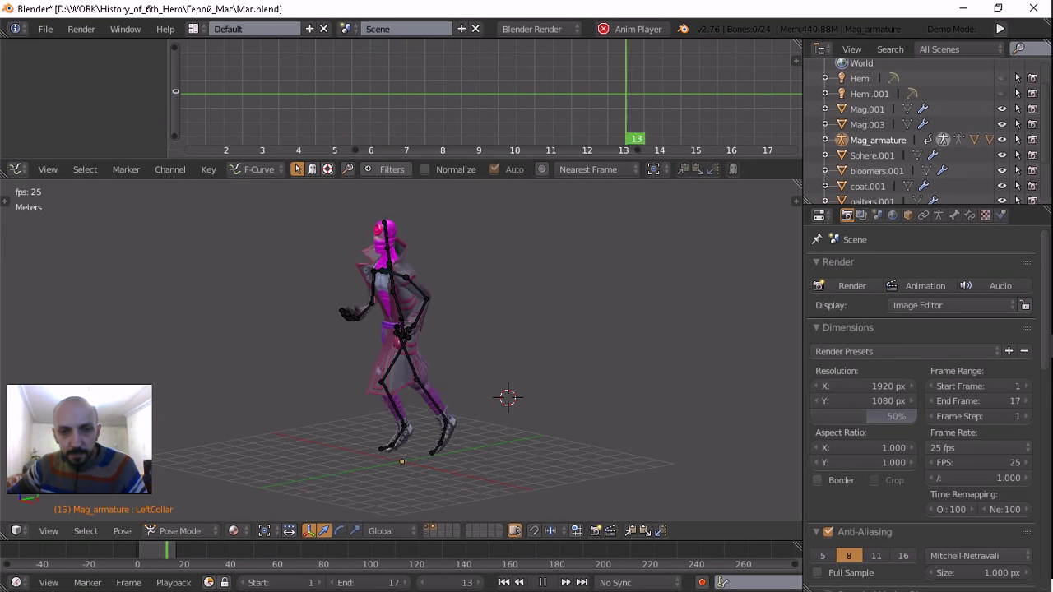
pyautogui.press('KP_8')
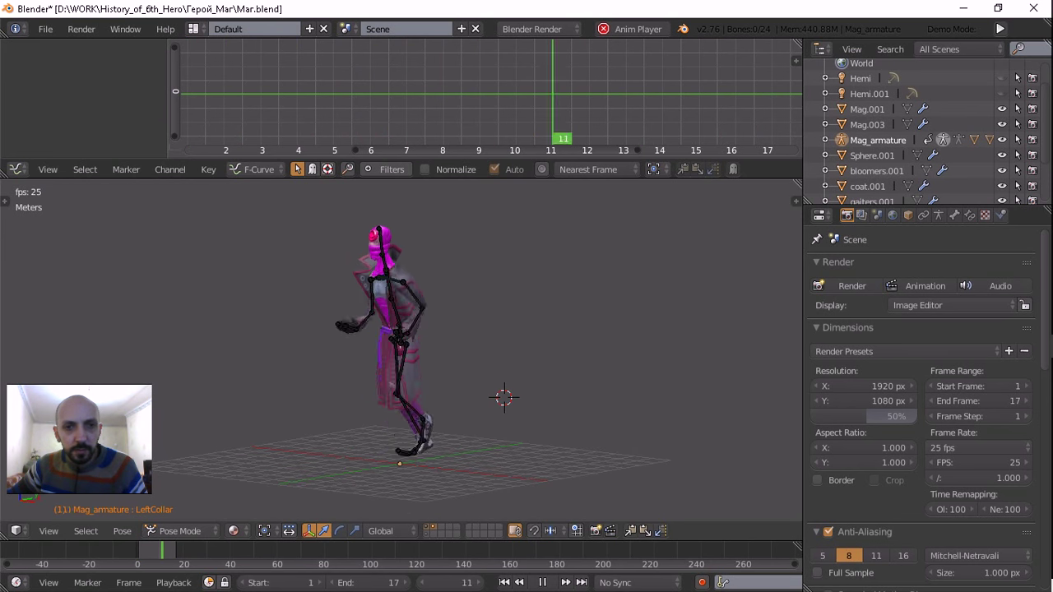
# Snap the 3D cursor back to the world centre and stop playback
pyautogui.hotkey('shift', 's')
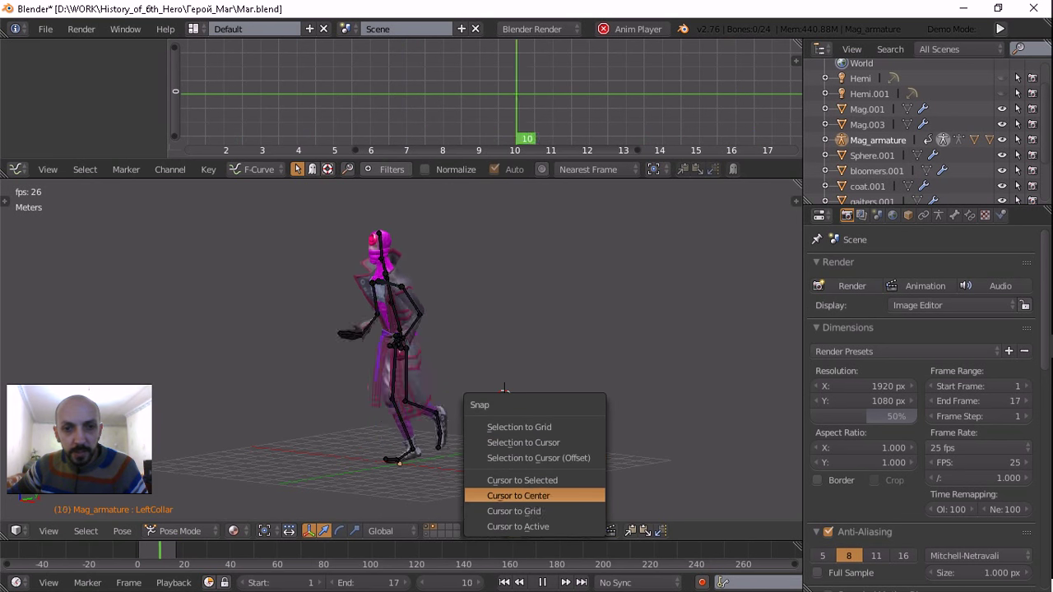
pyautogui.click(518, 495)
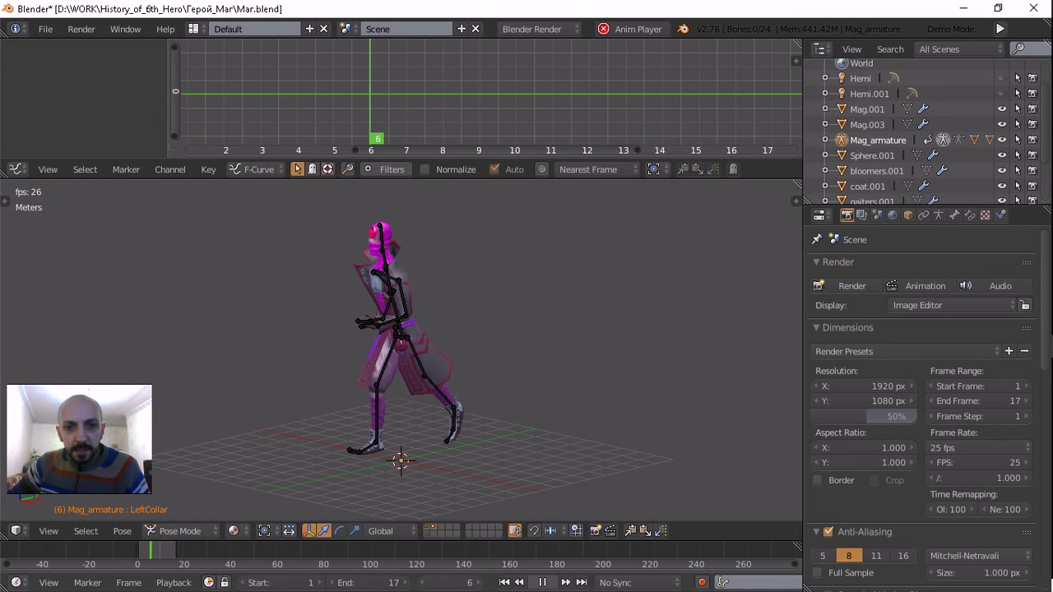
pyautogui.hotkey('alt', 'a')
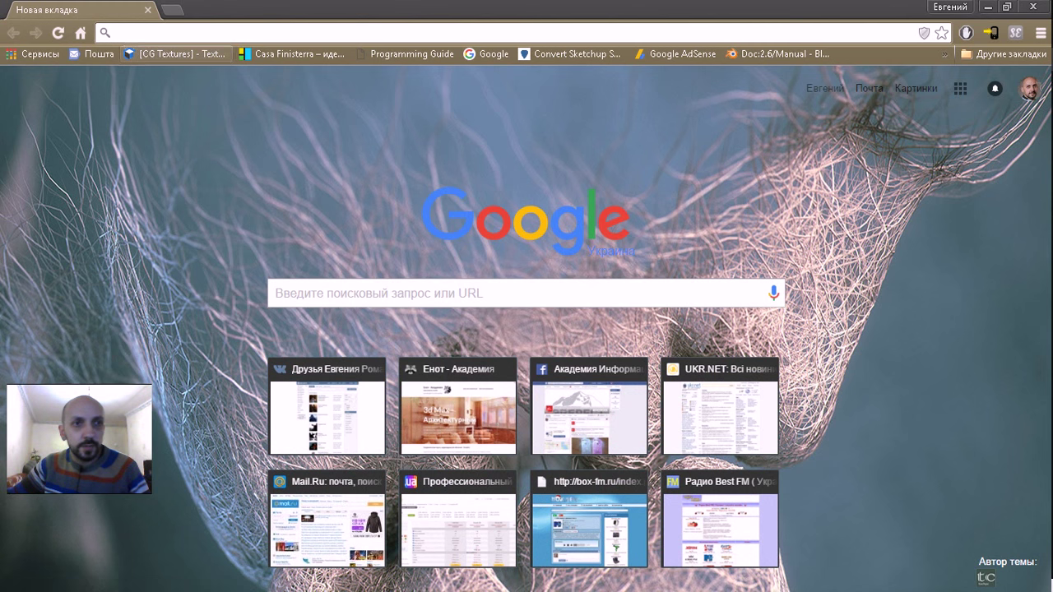
# Search Google for 'bvh anim' and scroll through the results
pyautogui.write('b')
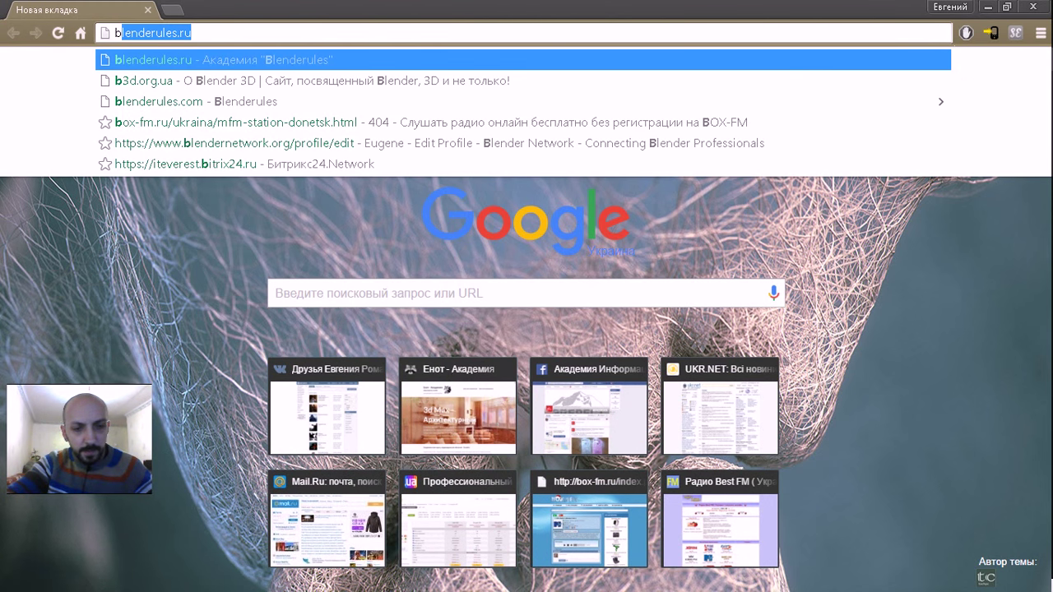
pyautogui.write('vh')
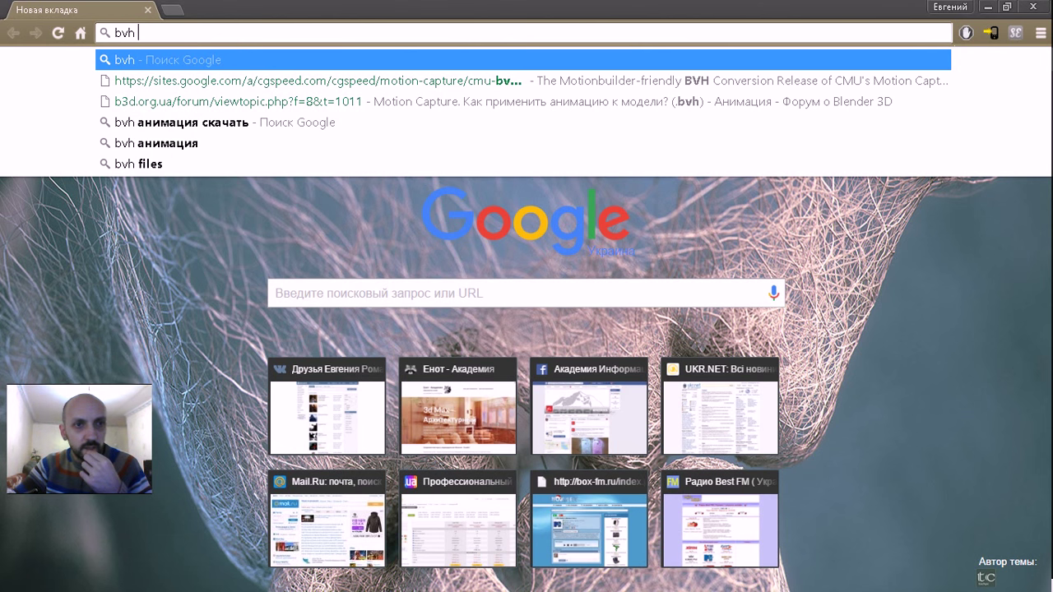
pyautogui.write(' an')
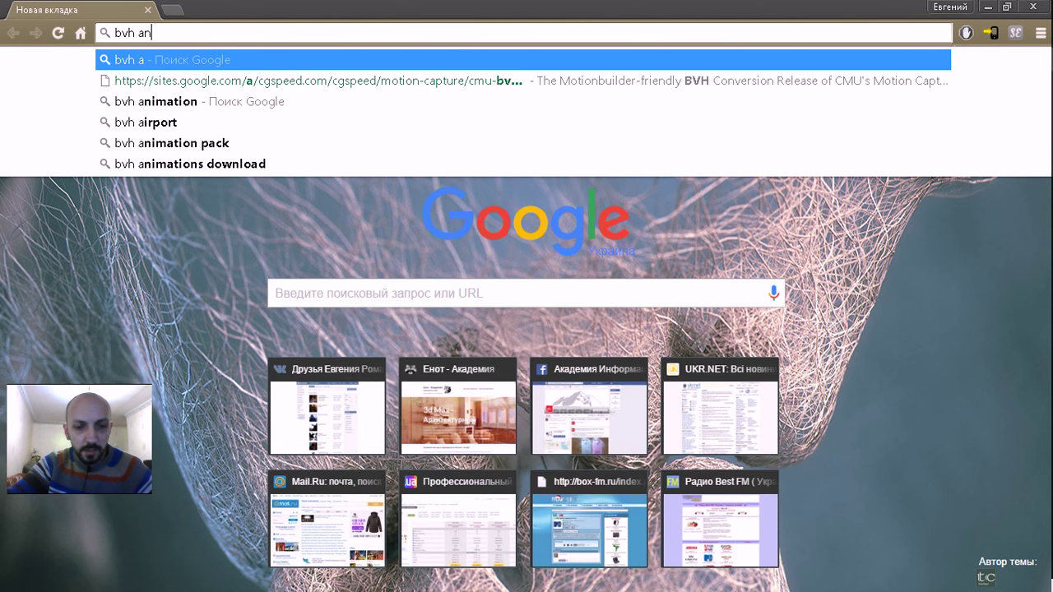
pyautogui.write('im')
pyautogui.press('Escape')
pyautogui.press('Return')
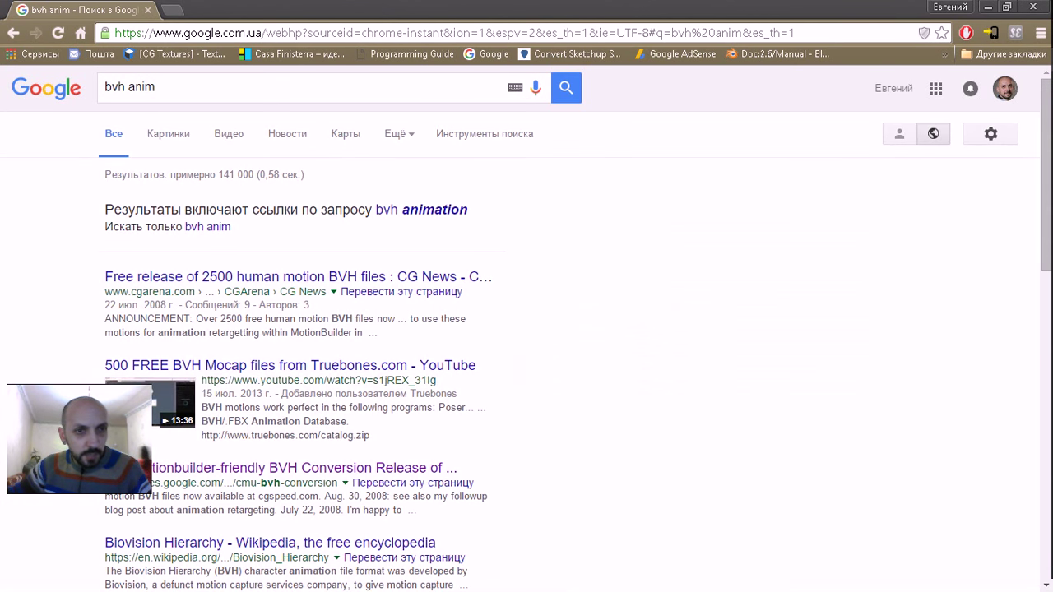
pyautogui.scroll(-1, 526, 329)
pyautogui.scroll(-1, 526, 329)
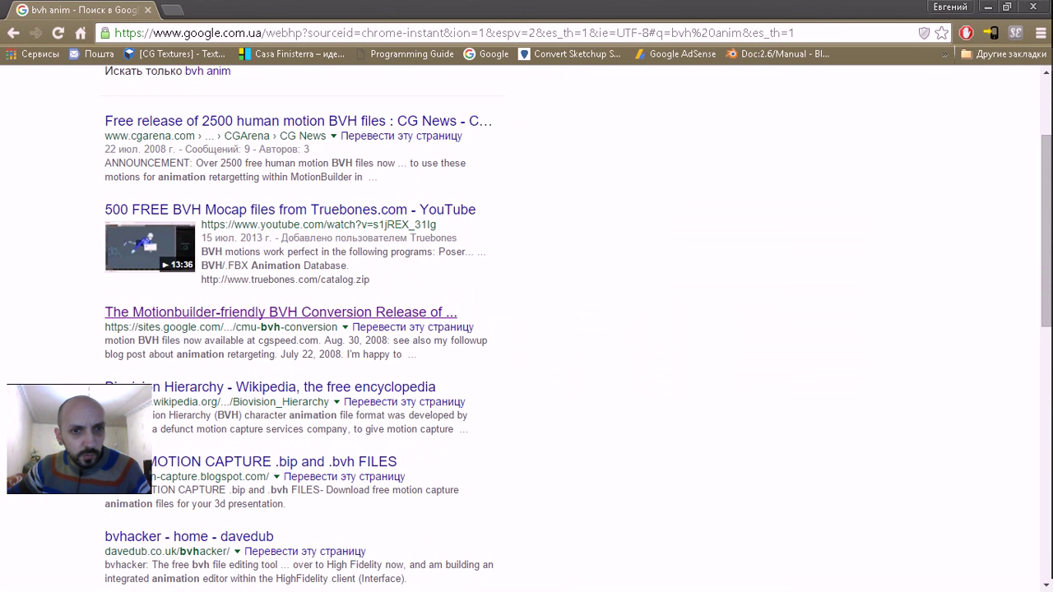
# Scroll the cgspeed CMU BVH page to the 2010 zip download links, then open File Explorer
pyautogui.click(279, 312)
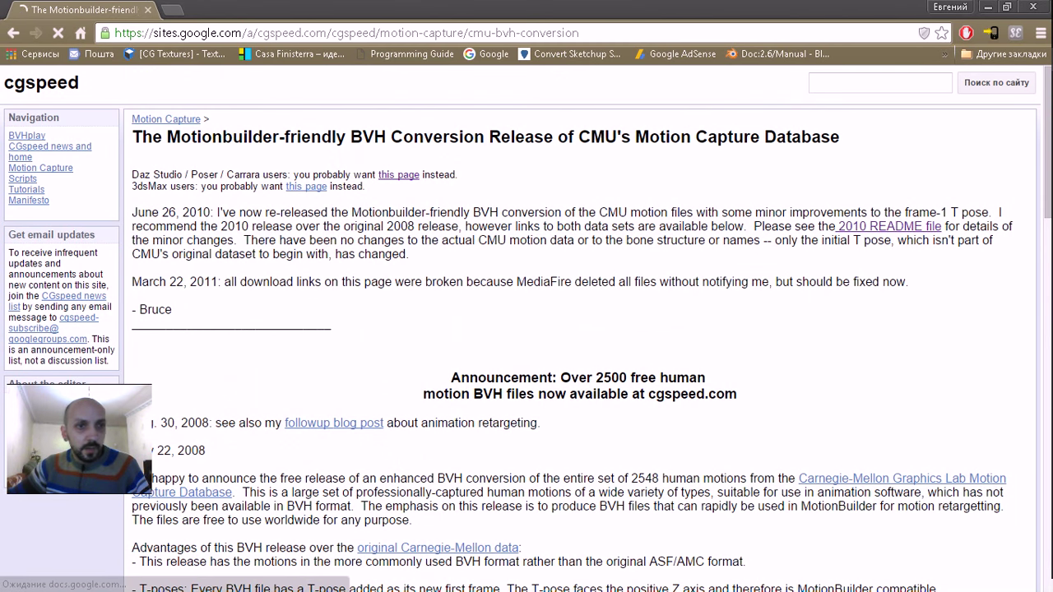
pyautogui.scroll(-1, 526, 329)
pyautogui.scroll(1, 526, 329)
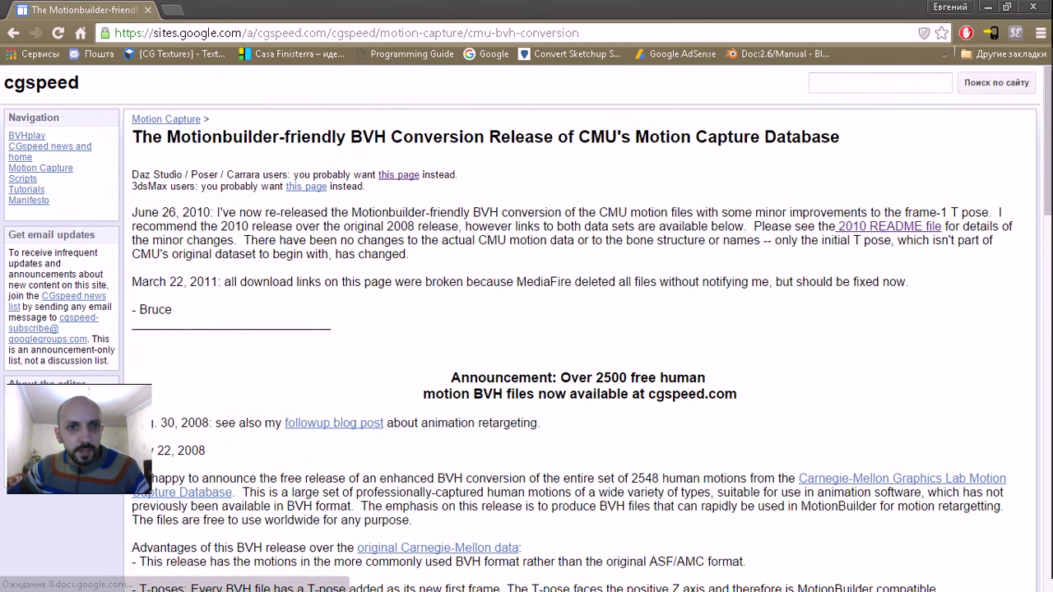
pyautogui.scroll(-2, 526, 329)
pyautogui.scroll(-3, 527, 329)
pyautogui.scroll(-4, 526, 329)
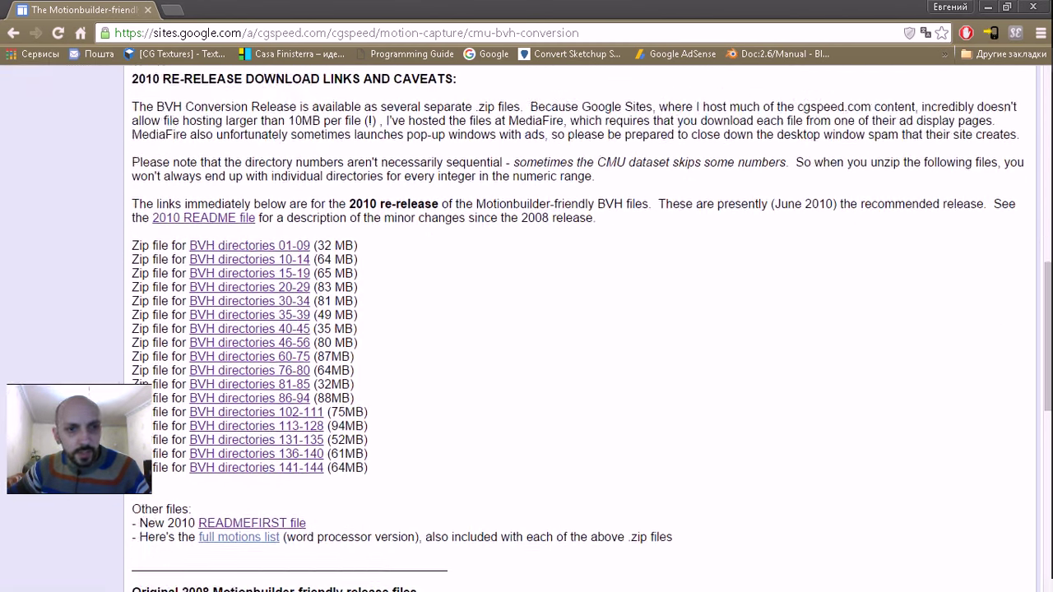
pyautogui.scroll(-1, 526, 329)
pyautogui.scroll(1, 526, 329)
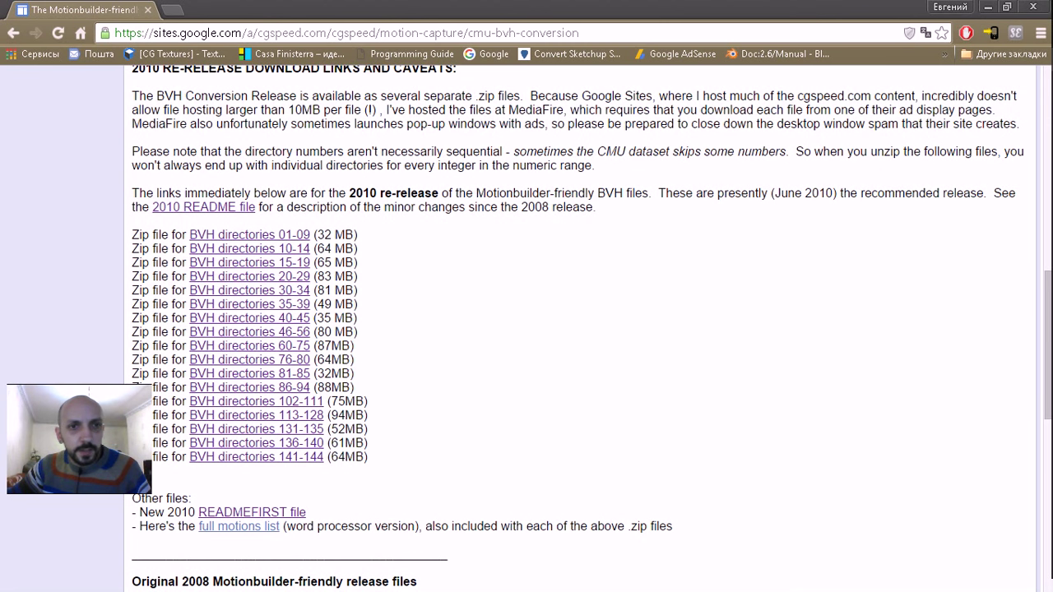
pyautogui.scroll(-3, 526, 329)
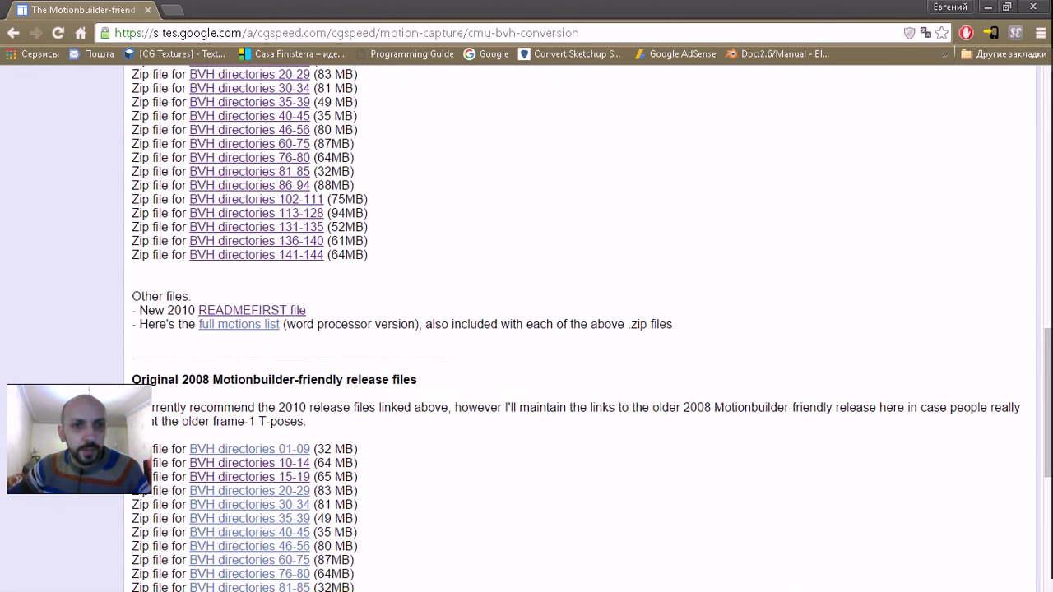
pyautogui.scroll(3, 526, 329)
pyautogui.scroll(-1, 526, 329)
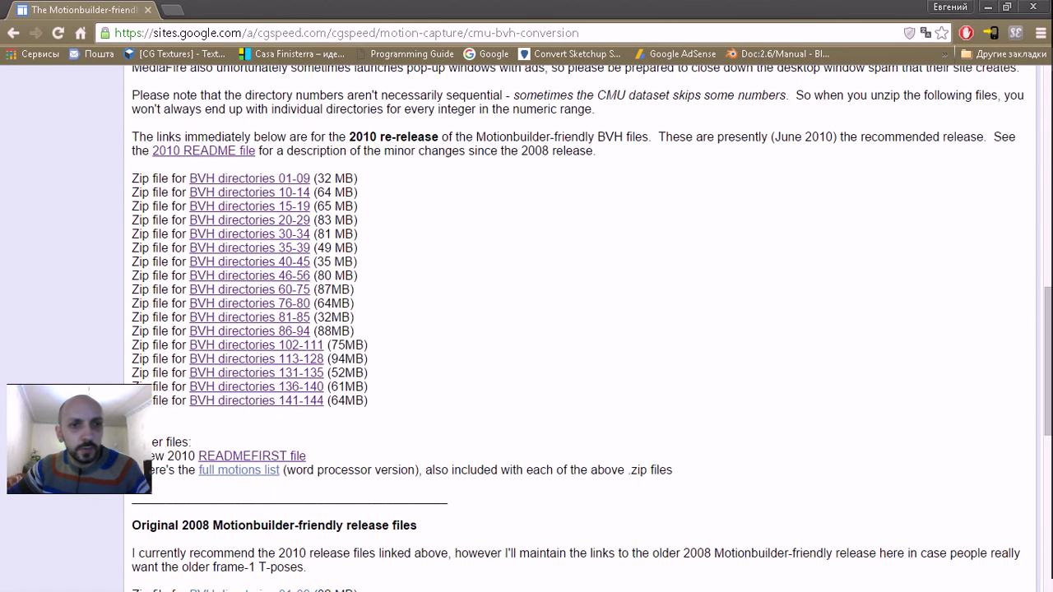
pyautogui.scroll(-1, 526, 329)
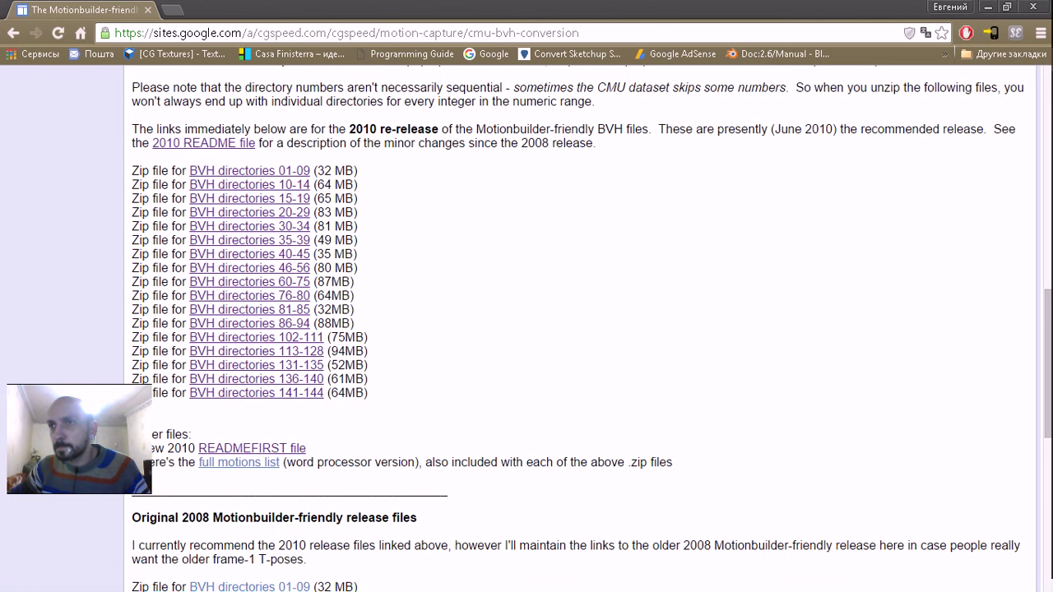
pyautogui.press('super+e')
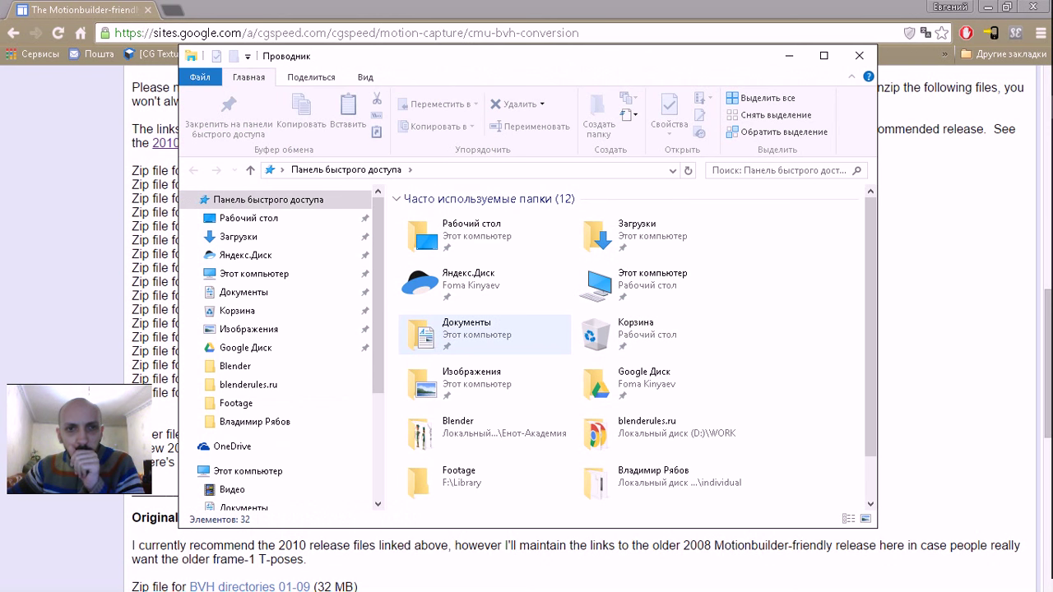
# Open the Blender folder from the Explorer navigation pane
pyautogui.scroll(-1, 625, 346)
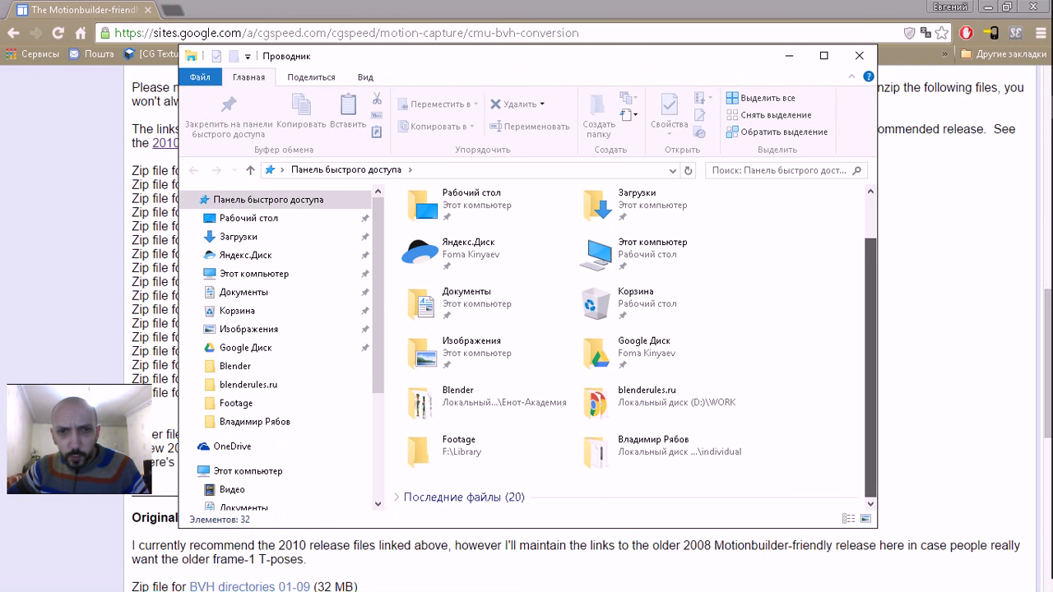
pyautogui.scroll(1, 633, 345)
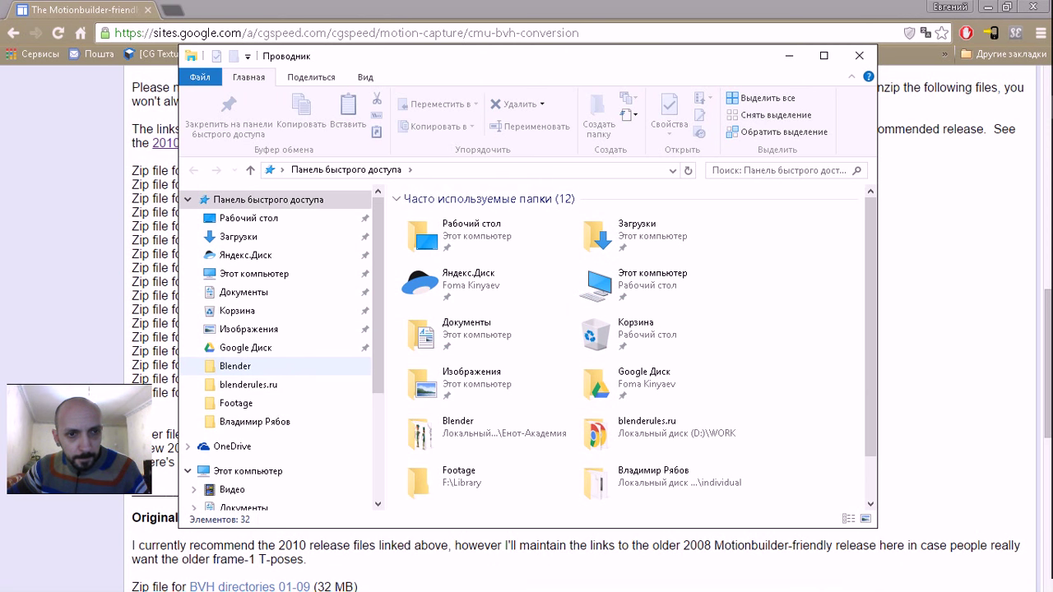
pyautogui.click(235, 366)
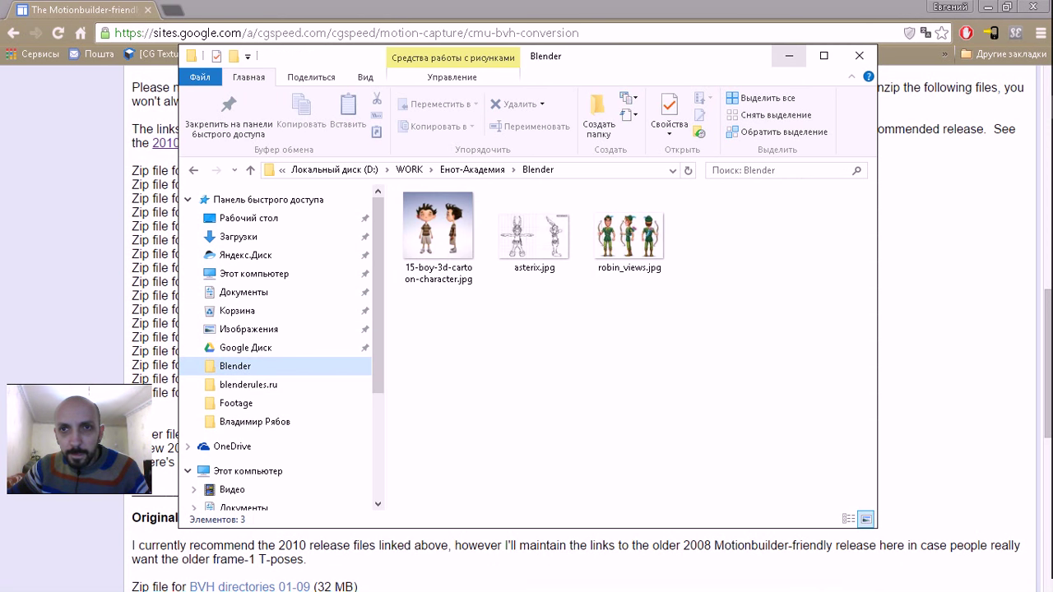
pyautogui.scroll(1, 551, 329)
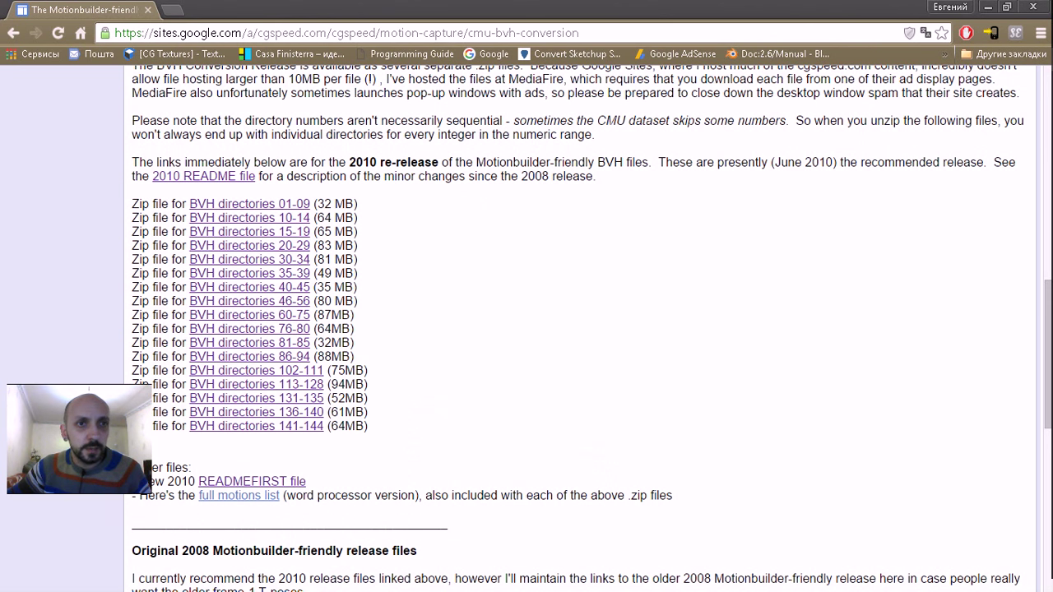
# Scroll to the top of the CMU BVH page and select its full URL
pyautogui.scroll(10, 527, 329)
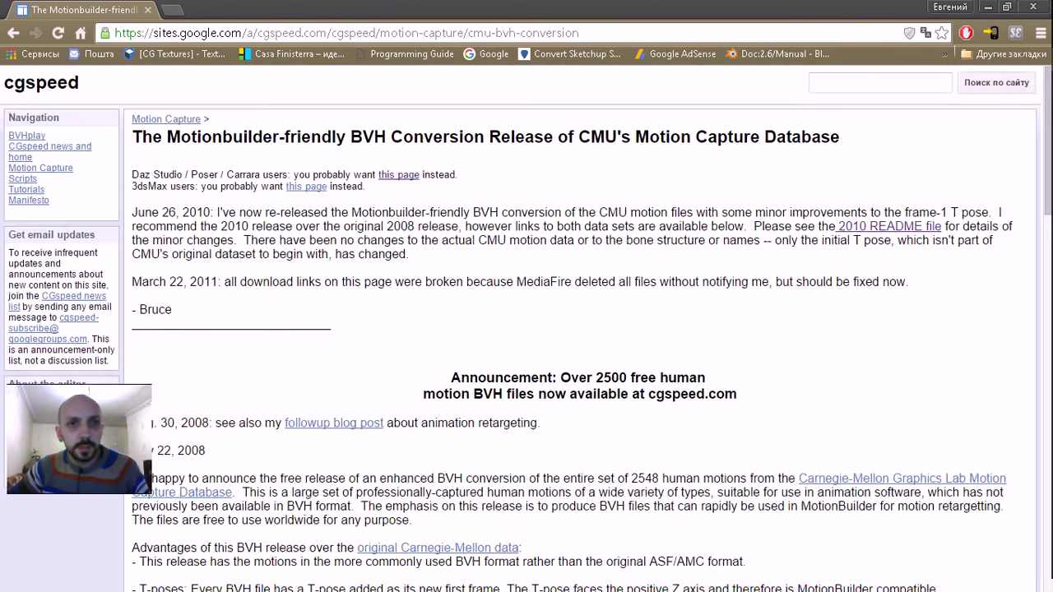
pyautogui.click(598, 37)
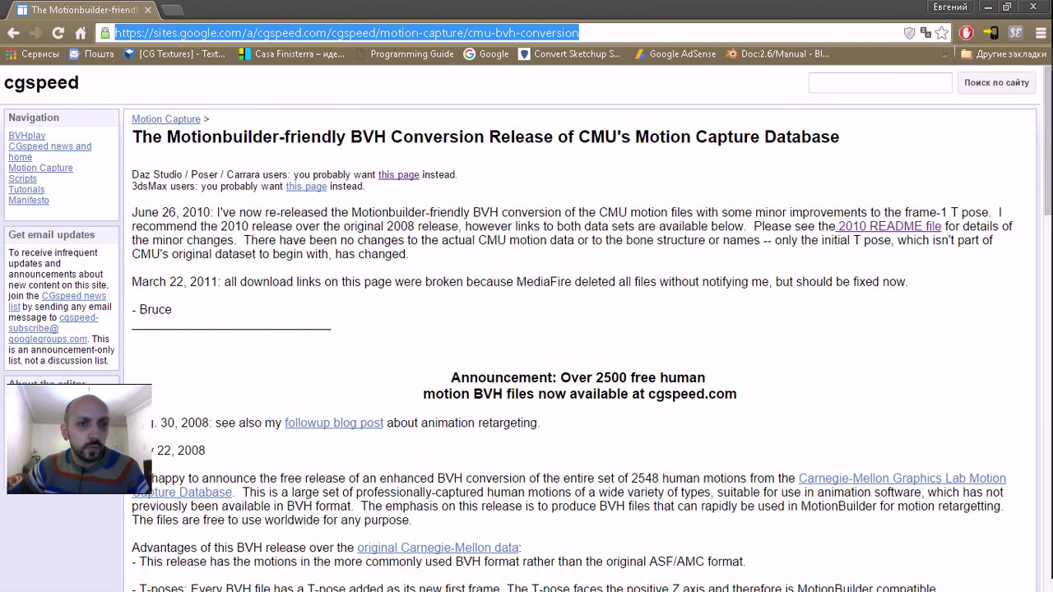
pyautogui.scroll(-1, 527, 328)
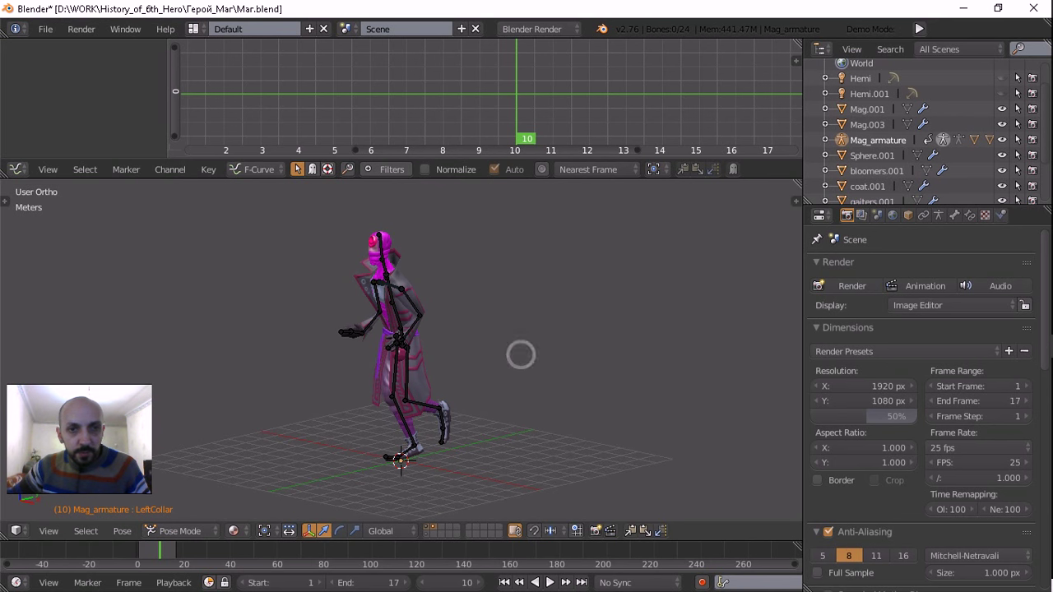
pyautogui.moveTo(395, 345); pyautogui.dragTo(362, 346, button='middle')
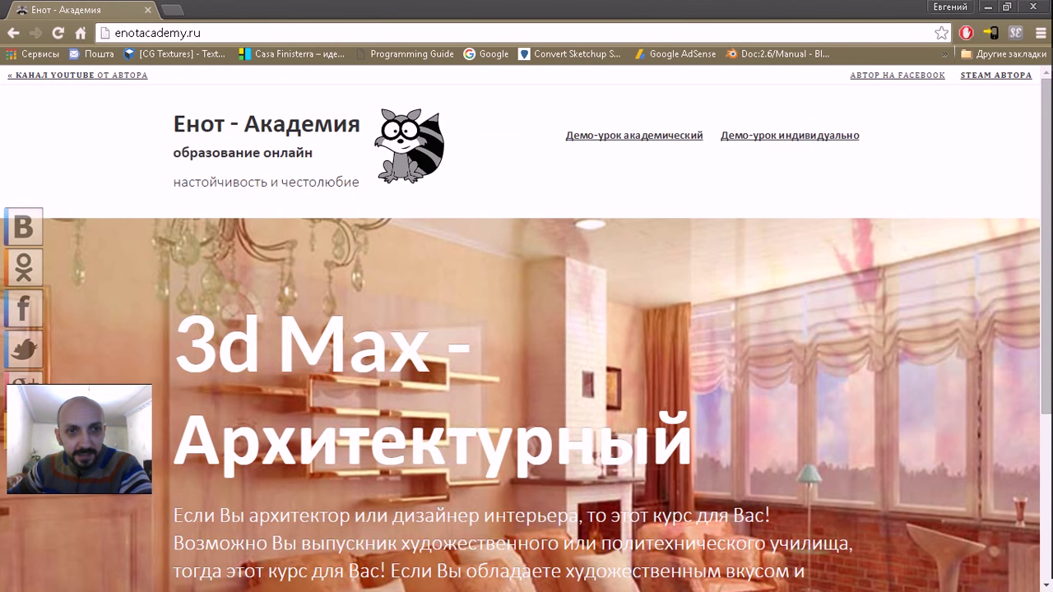
# Browse the enotacademy.ru home page, then minimise Chrome to return to Blender
pyautogui.scroll(-1, 527, 329)
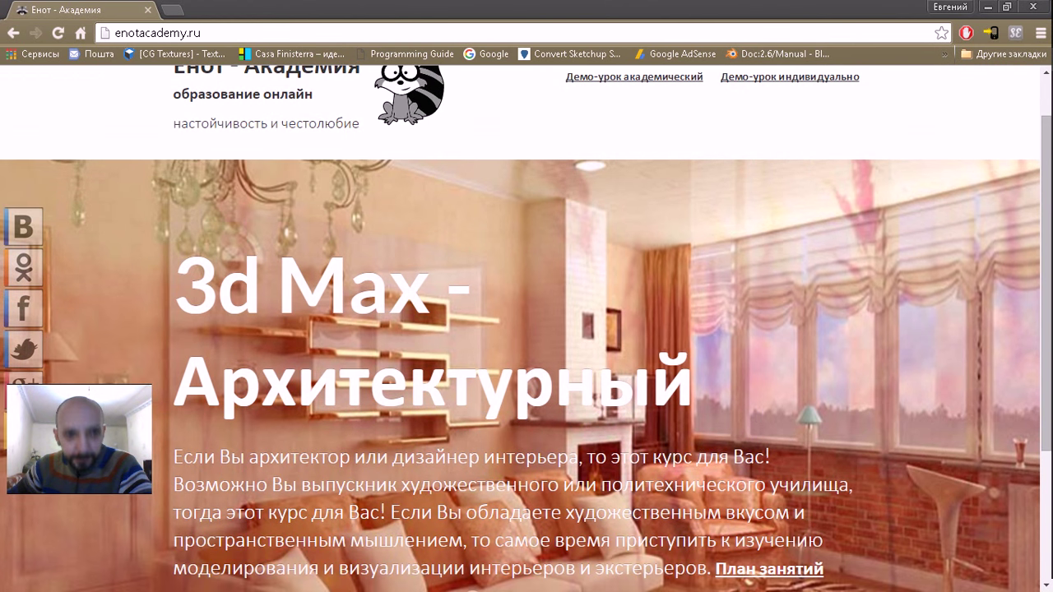
pyautogui.scroll(-2, 527, 329)
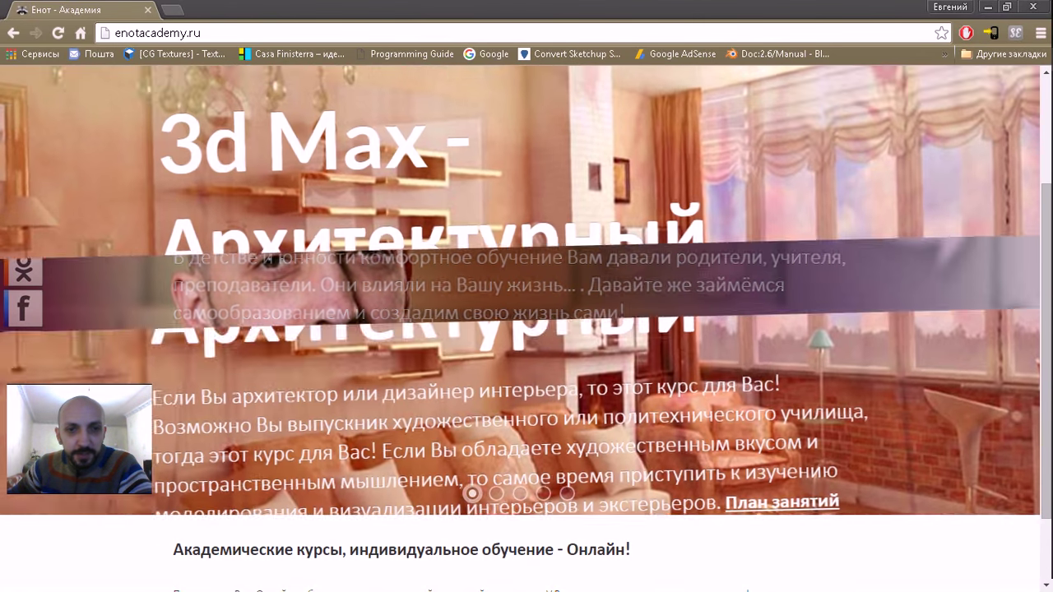
pyautogui.scroll(1, 526, 329)
pyautogui.scroll(-1, 526, 329)
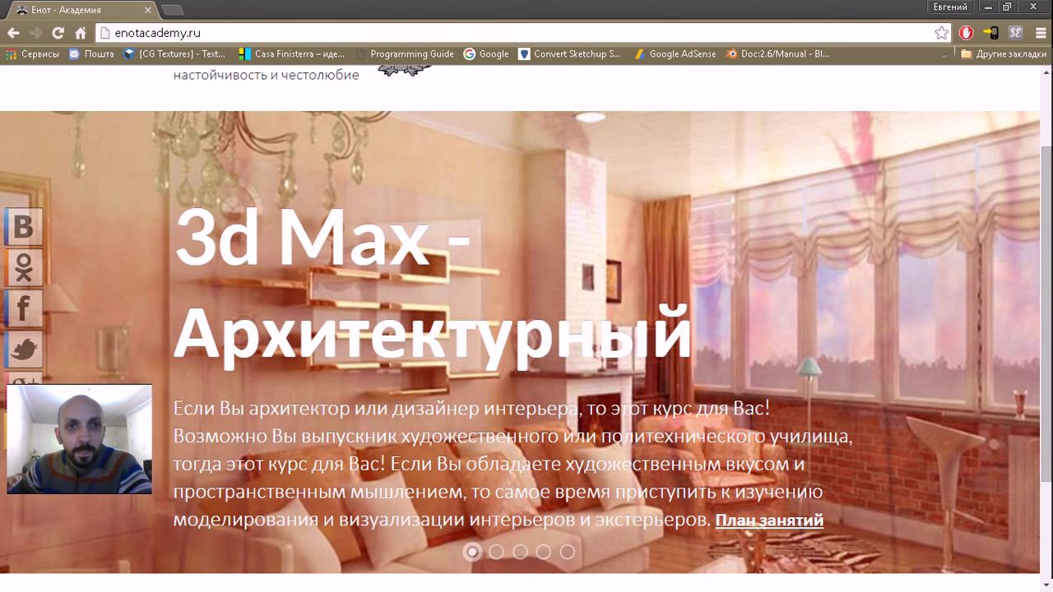
pyautogui.scroll(2, 527, 329)
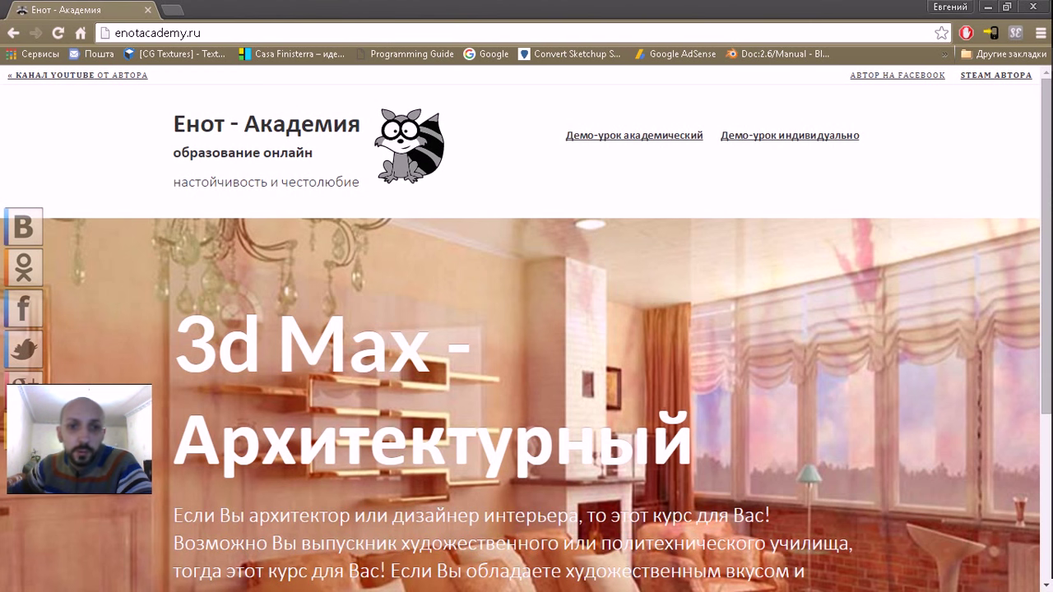
pyautogui.scroll(-3, 527, 329)
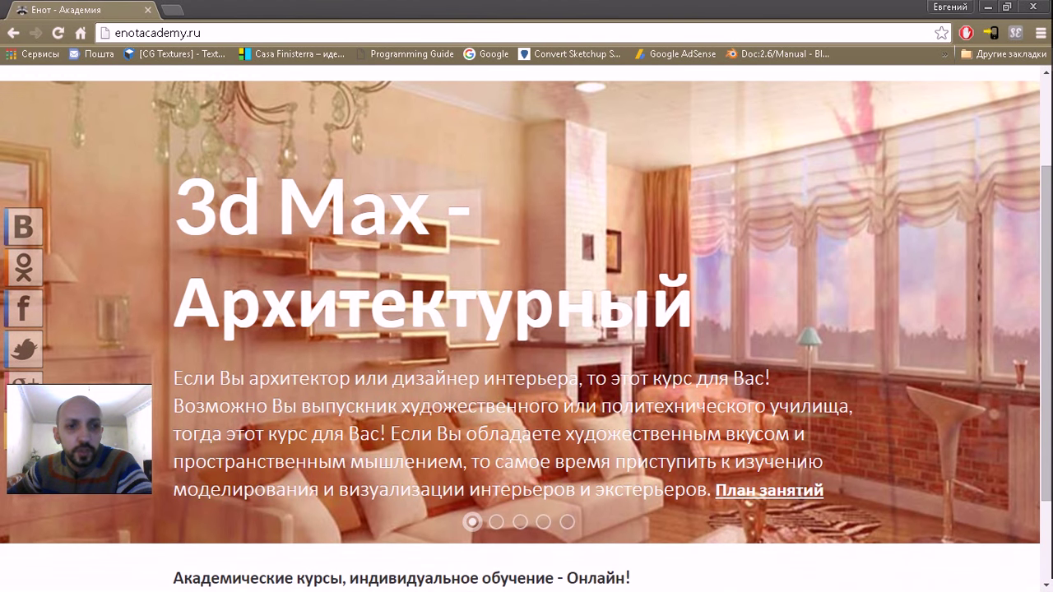
pyautogui.scroll(3, 526, 329)
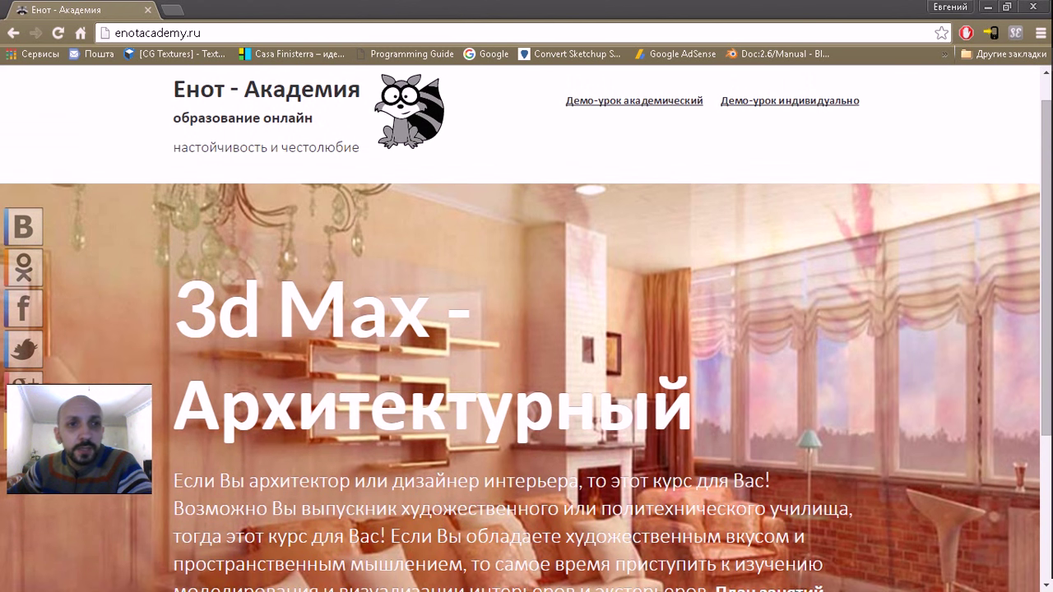
pyautogui.scroll(-1, 527, 329)
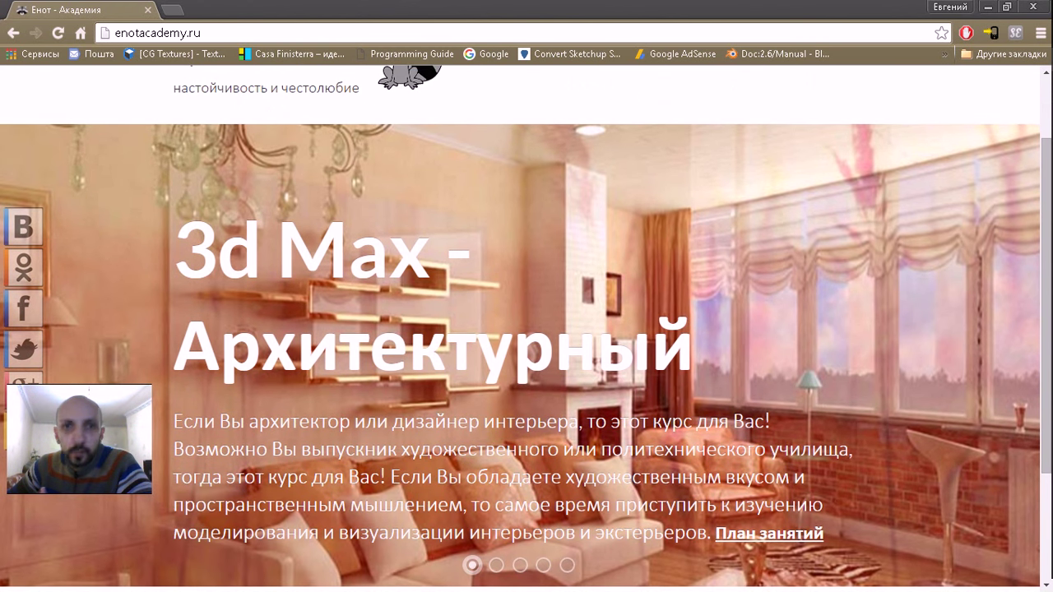
pyautogui.scroll(-1, 526, 329)
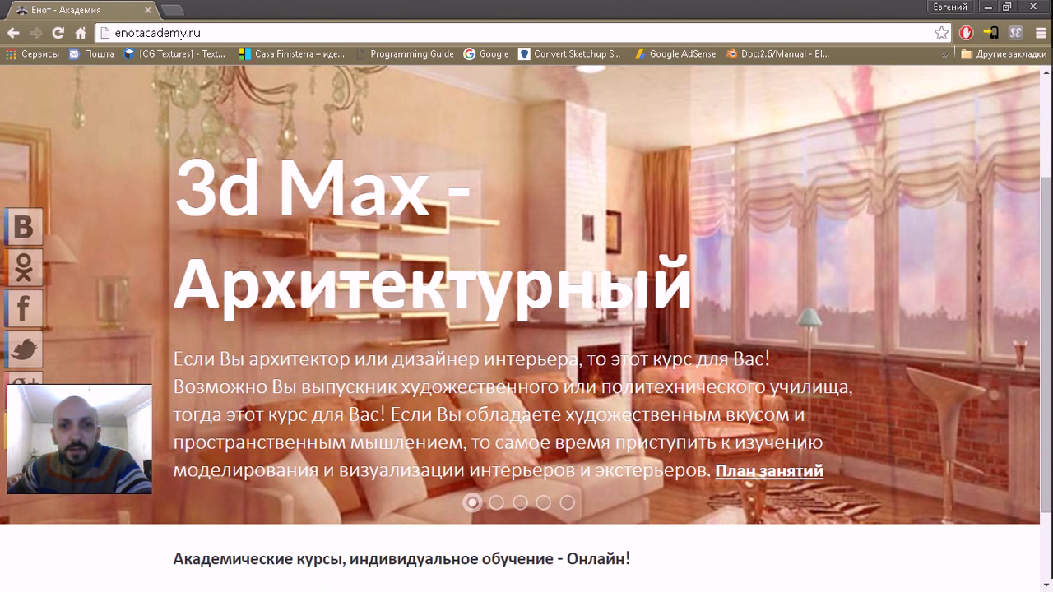
pyautogui.scroll(3, 526, 329)
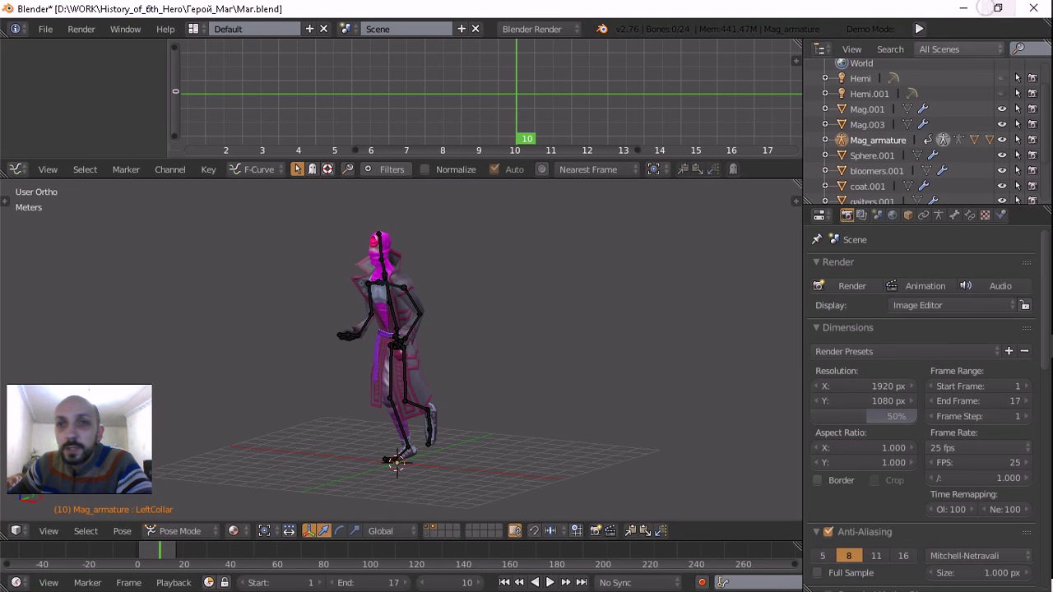
pyautogui.click(987, 6)
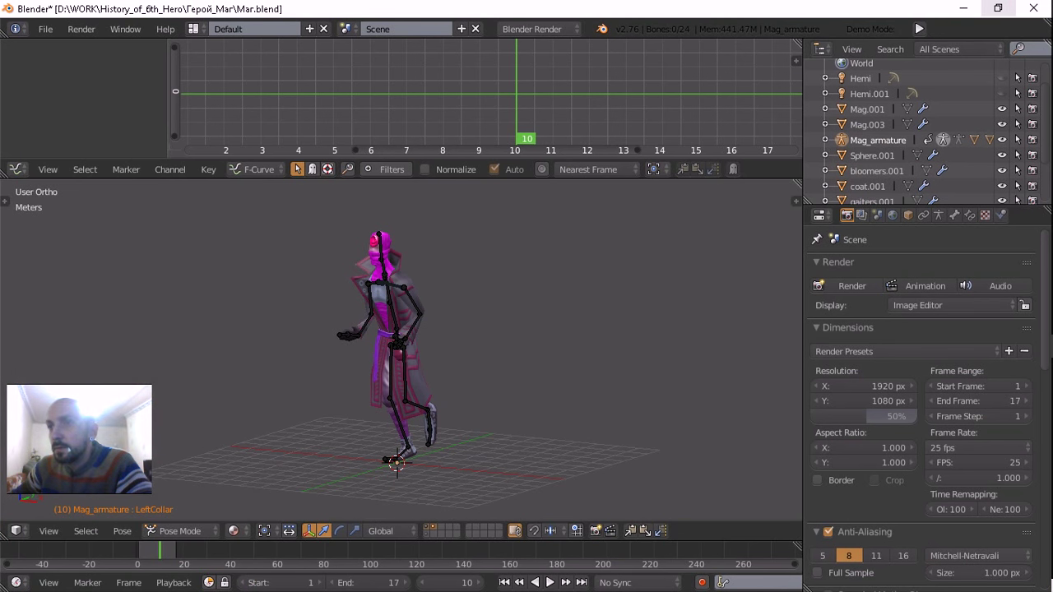